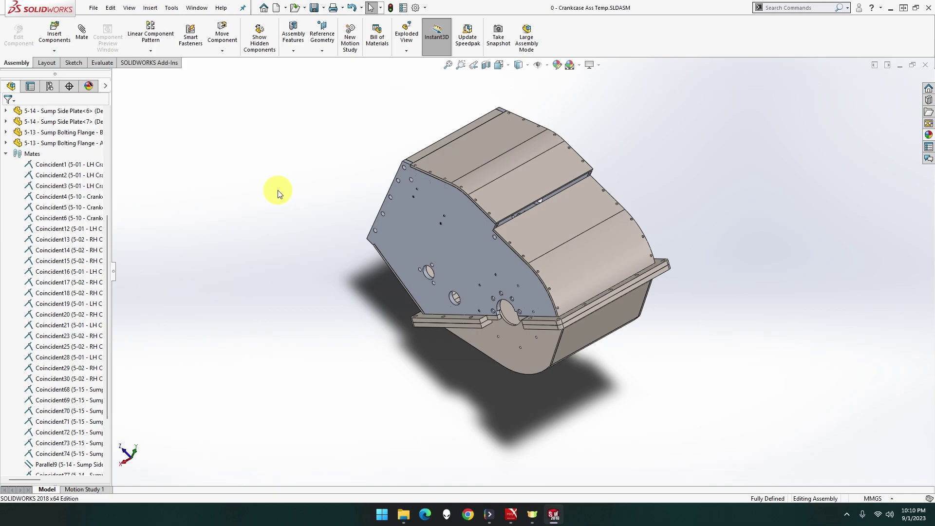
Step: Create a new part from the Part MMGS template and start a sketch on the Front Plane
{"action": "left_click", "coordinate": [86, 11]}
{"action": "left_click", "coordinate": [103, 22]}
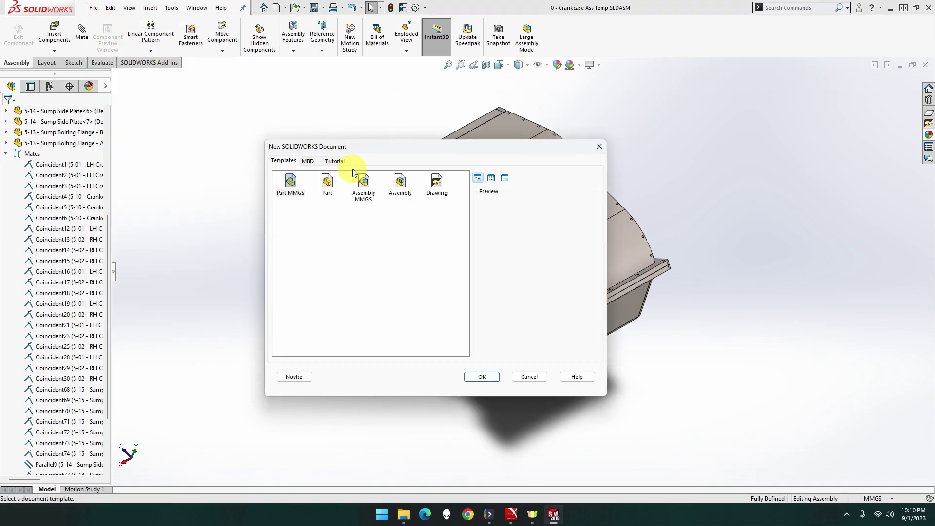
{"action": "double_click", "coordinate": [293, 179]}
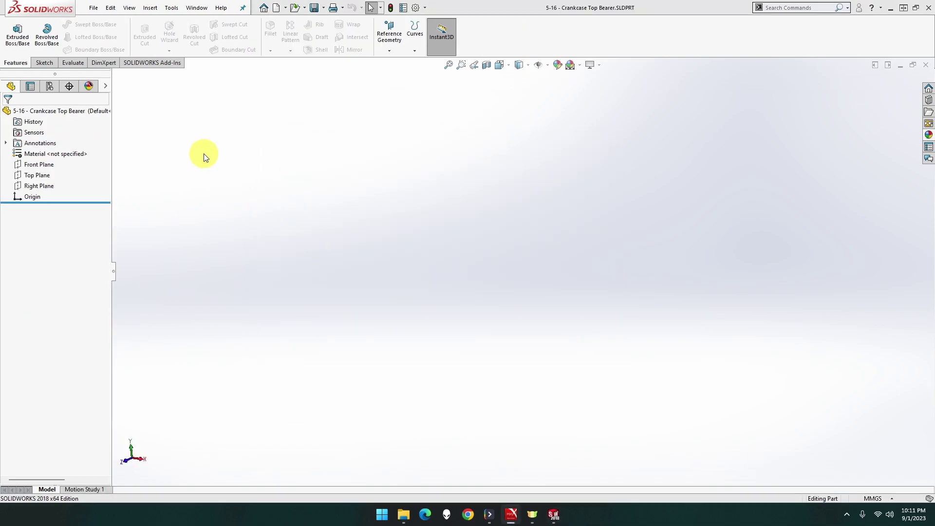
{"action": "right_click", "coordinate": [53, 168]}
{"action": "left_click", "coordinate": [62, 152]}
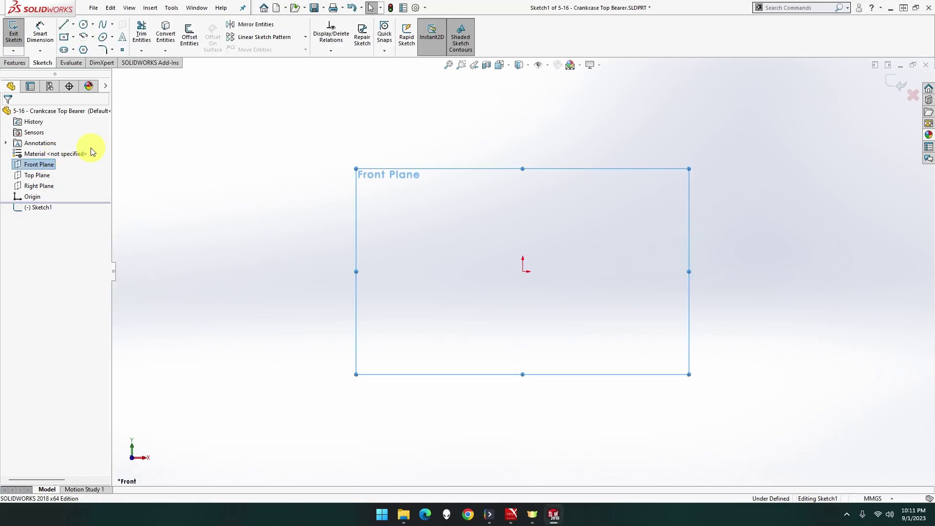
{"action": "left_click", "coordinate": [65, 38]}
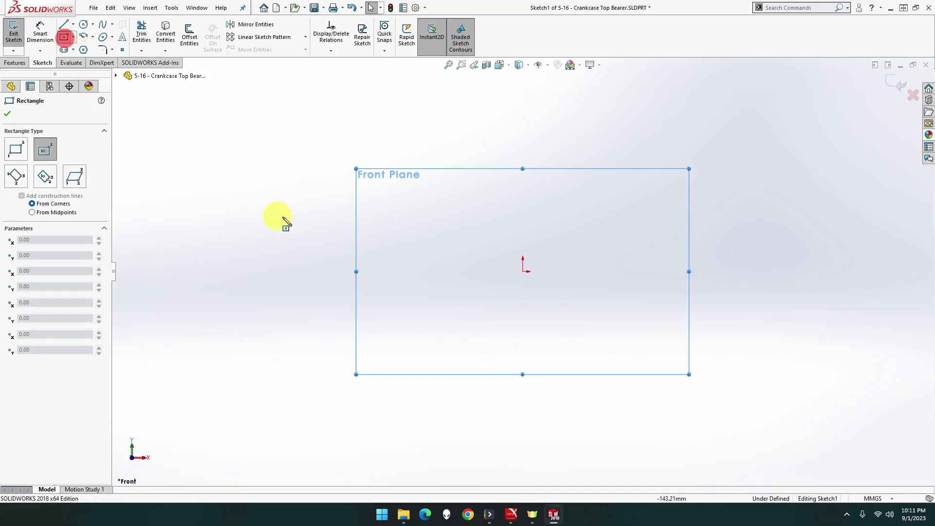
{"action": "left_click", "coordinate": [523, 270]}
{"action": "left_click", "coordinate": [703, 212]}
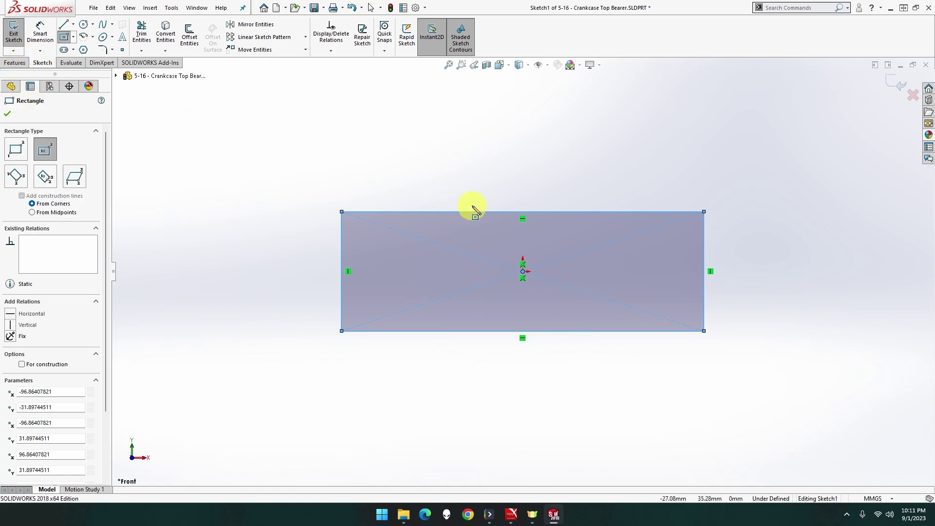
{"action": "key", "text": "Delete"}
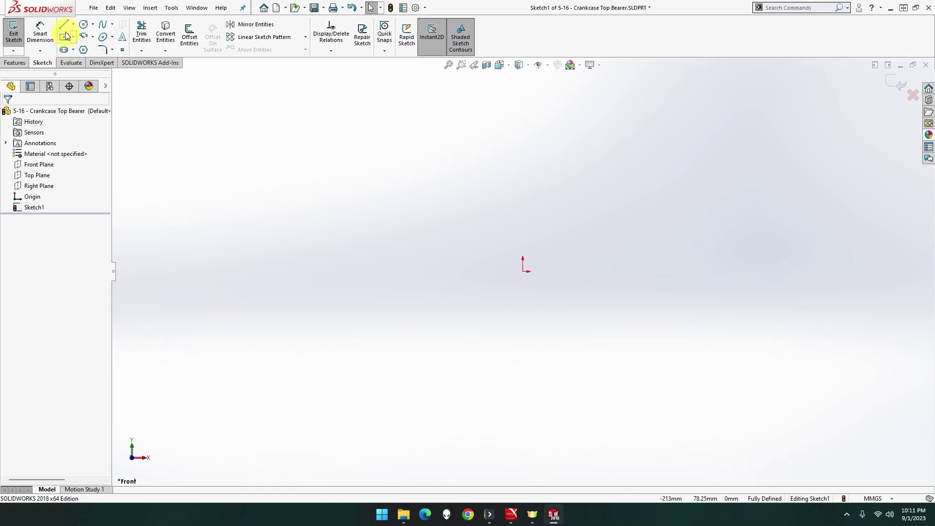
Step: Draw lines from the origin: the top edge, then the stepped left end and its foot
{"action": "left_click", "coordinate": [73, 37]}
{"action": "left_click", "coordinate": [73, 24]}
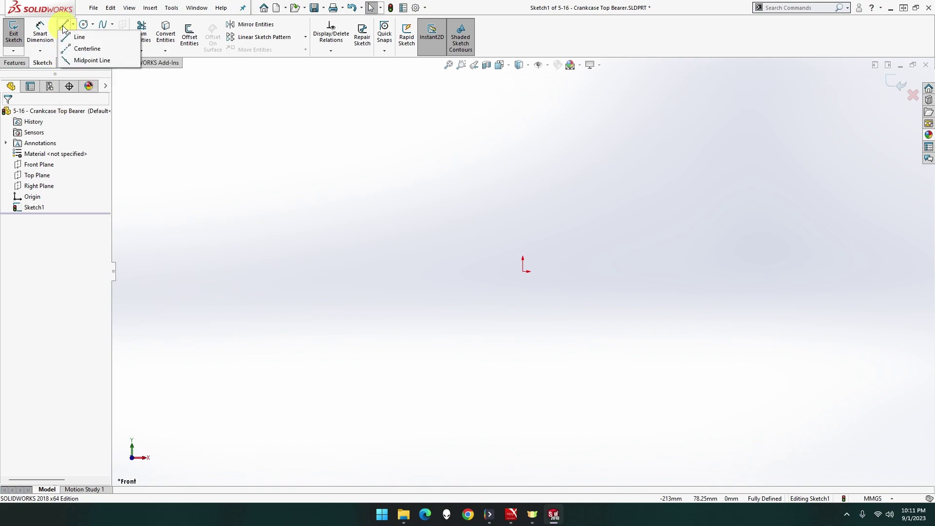
{"action": "left_click", "coordinate": [81, 35]}
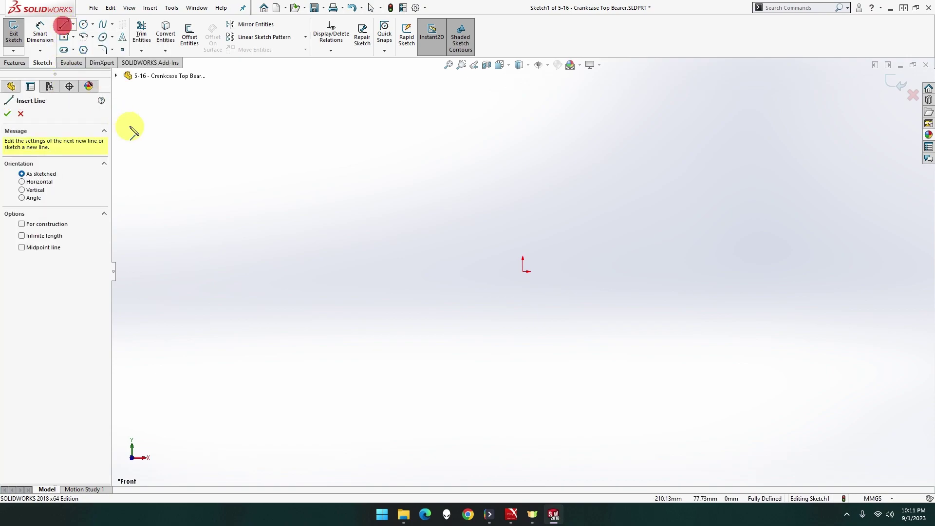
{"action": "left_click", "coordinate": [523, 273]}
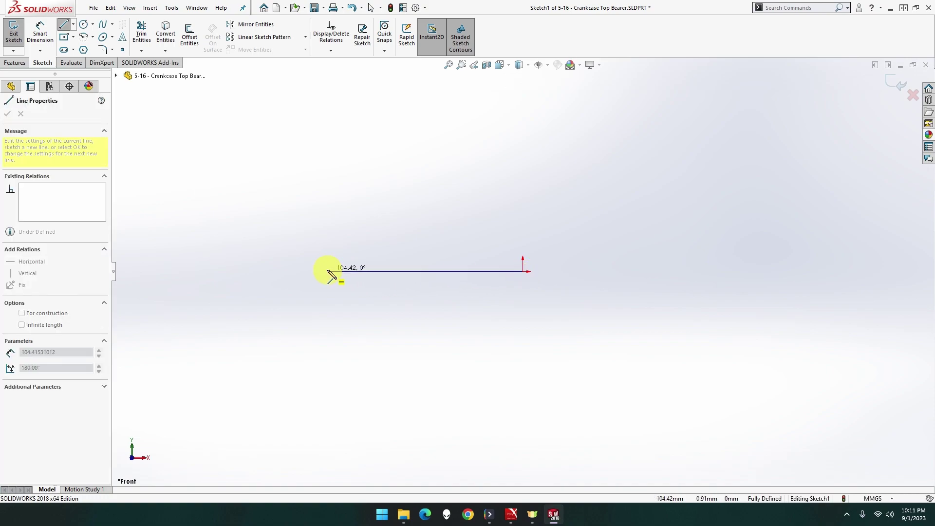
{"action": "left_click", "coordinate": [328, 272]}
{"action": "left_click", "coordinate": [328, 288]}
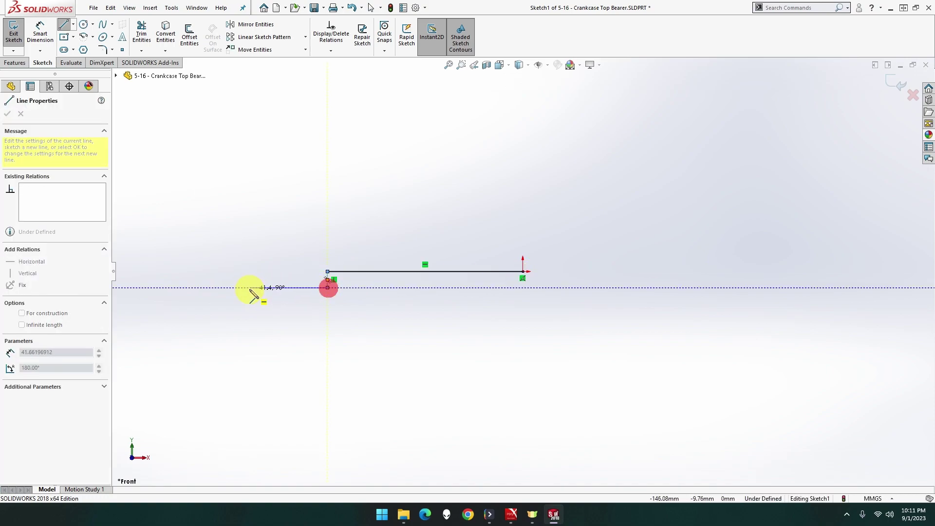
{"action": "left_click", "coordinate": [247, 288]}
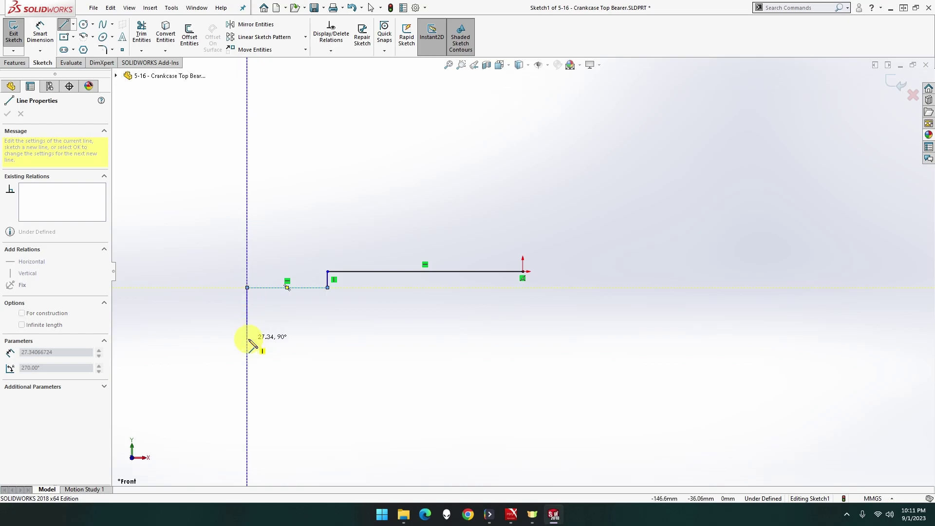
{"action": "left_click", "coordinate": [247, 347]}
{"action": "left_click", "coordinate": [260, 347]}
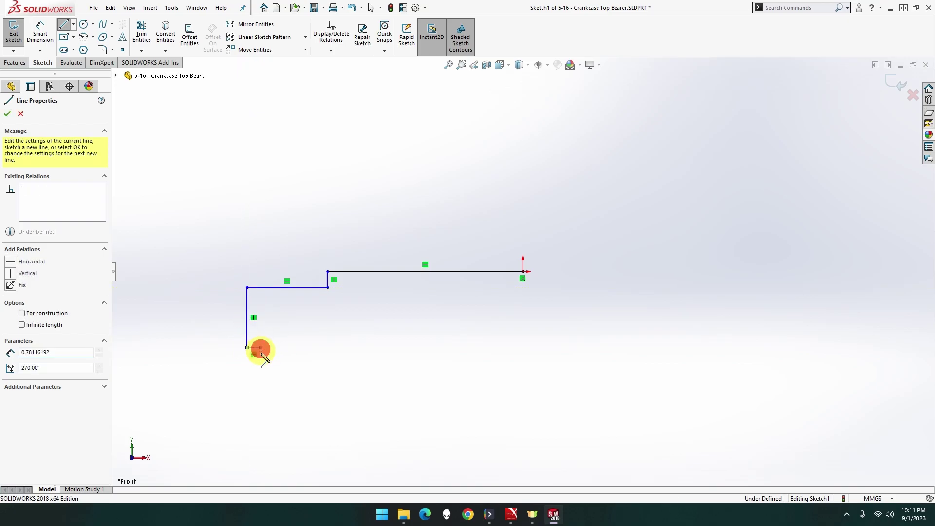
{"action": "left_click", "coordinate": [260, 392]}
{"action": "left_click", "coordinate": [287, 391]}
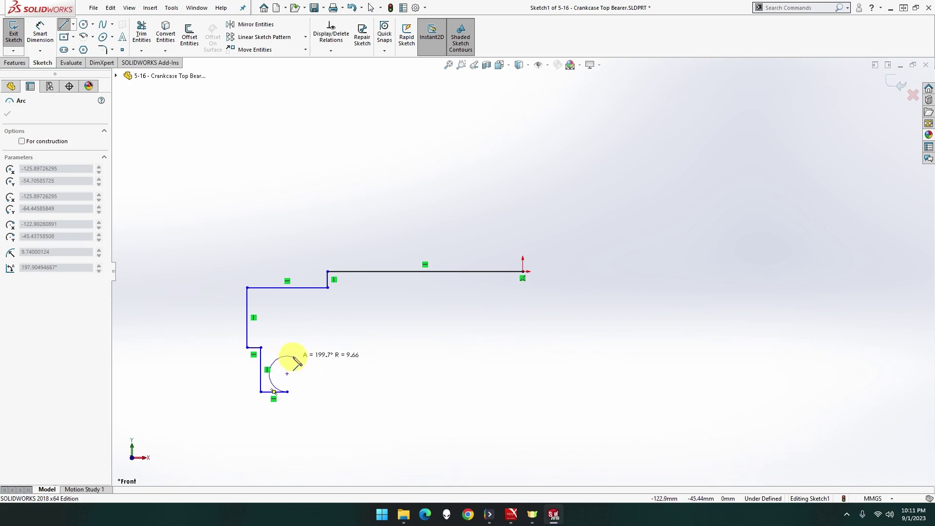
{"action": "key", "text": "Escape"}
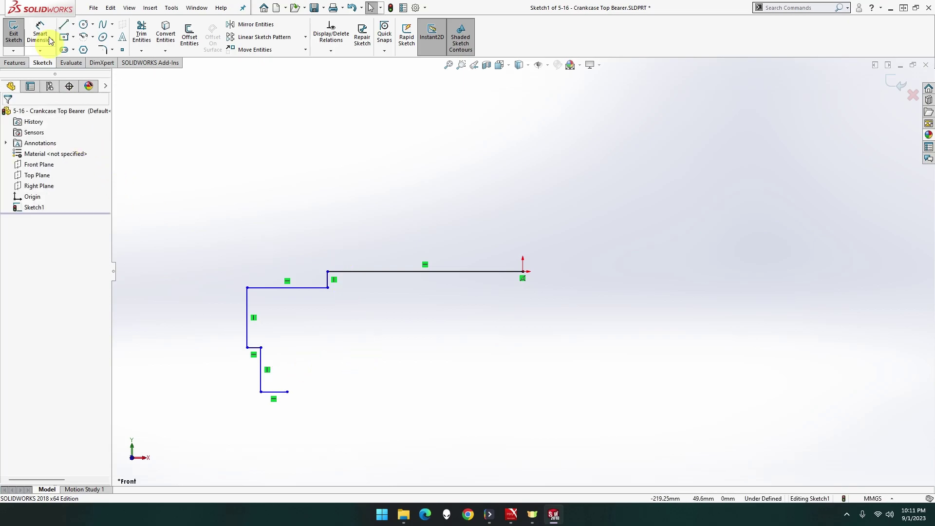
Step: Draw the stepped right end and its foot, then the underside line that closes the outline
{"action": "left_click", "coordinate": [66, 26]}
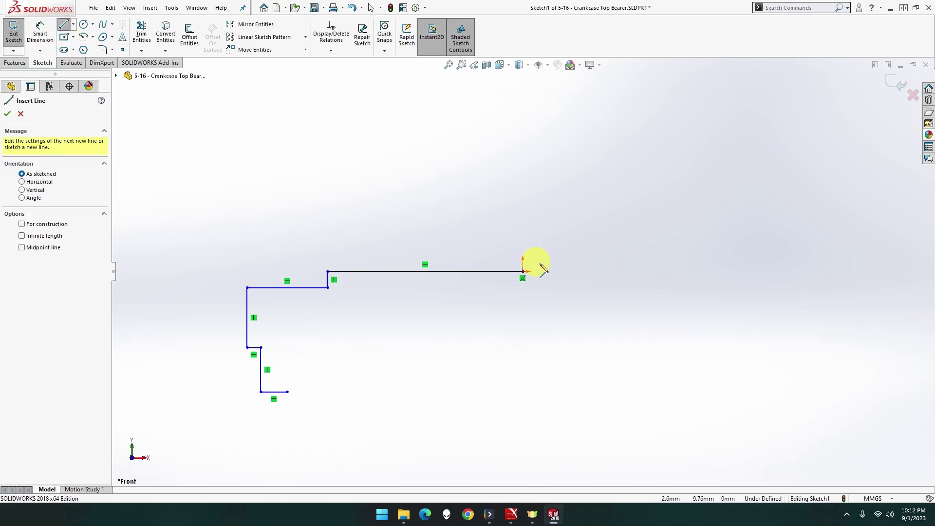
{"action": "left_click", "coordinate": [522, 271]}
{"action": "left_click", "coordinate": [523, 287]}
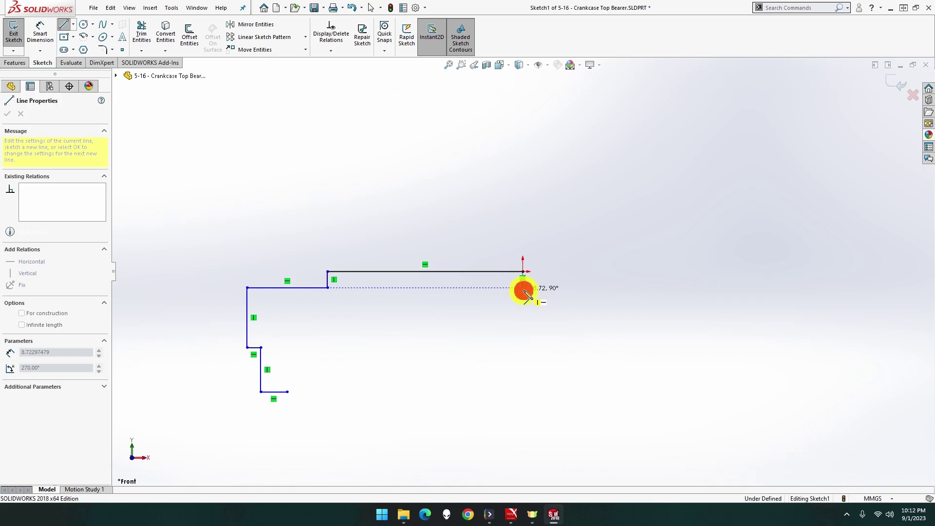
{"action": "left_click", "coordinate": [570, 290]}
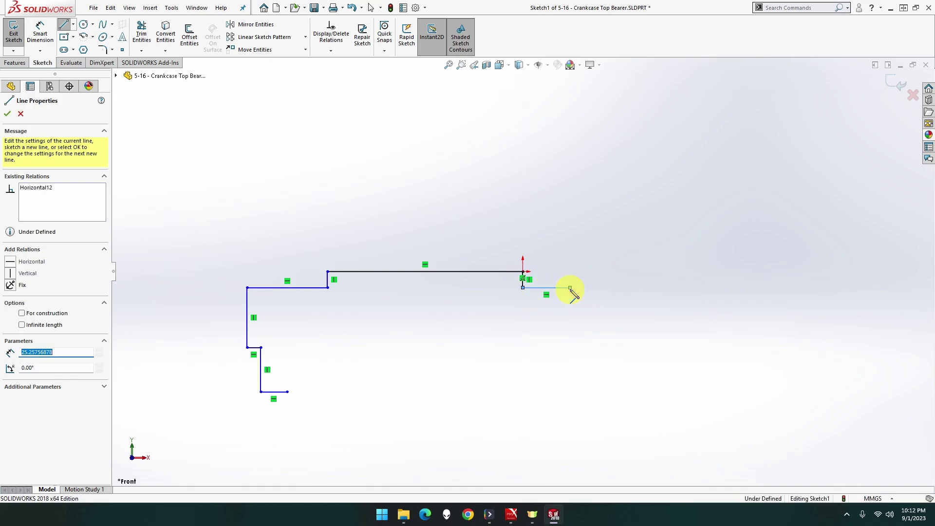
{"action": "left_click", "coordinate": [570, 348]}
{"action": "left_click", "coordinate": [527, 351]}
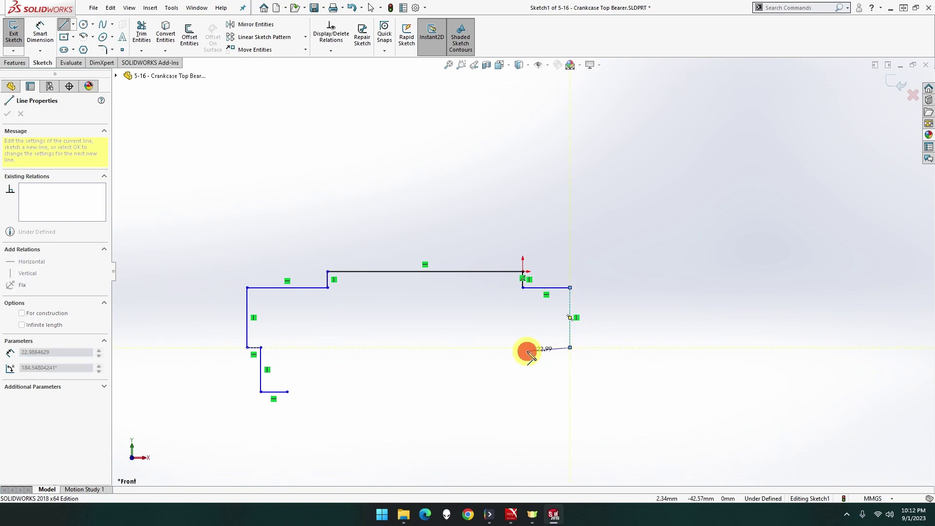
{"action": "left_click", "coordinate": [527, 389]}
{"action": "left_click", "coordinate": [494, 389]}
{"action": "left_click", "coordinate": [494, 363]}
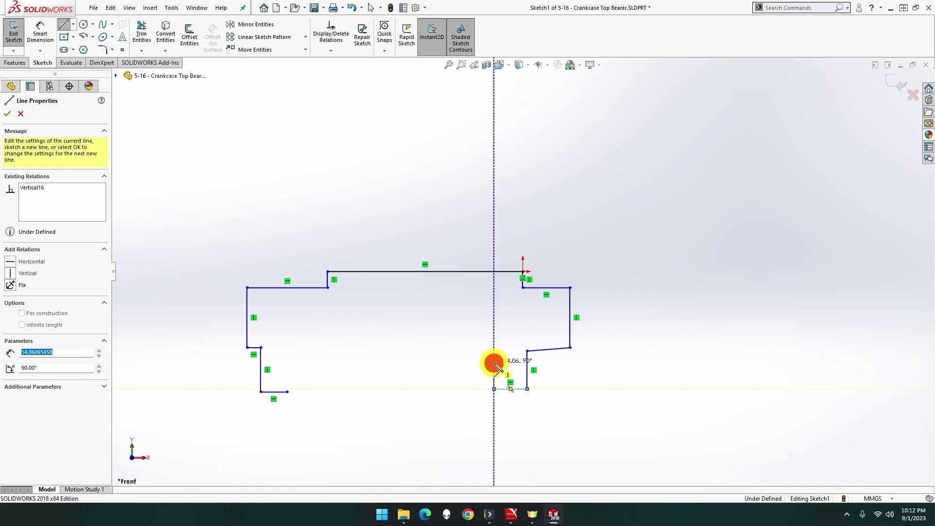
{"action": "left_click", "coordinate": [287, 363]}
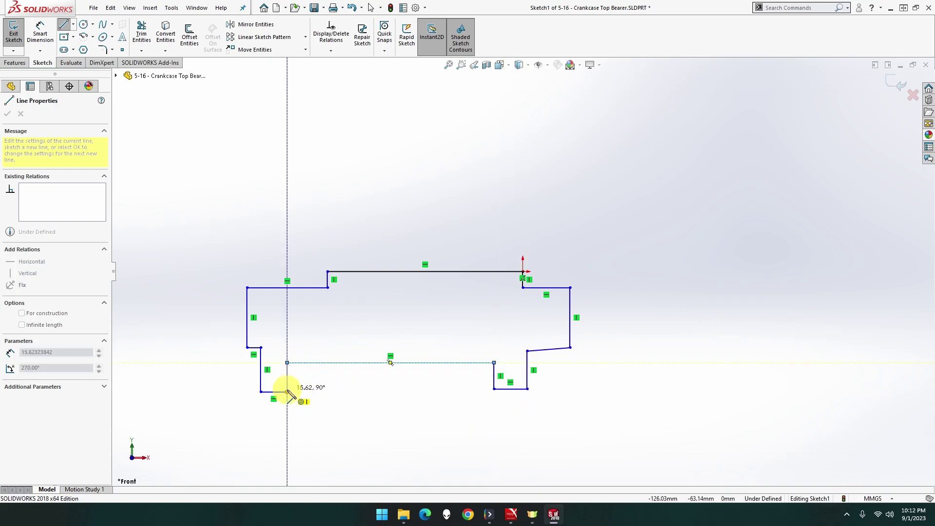
{"action": "left_click", "coordinate": [287, 392]}
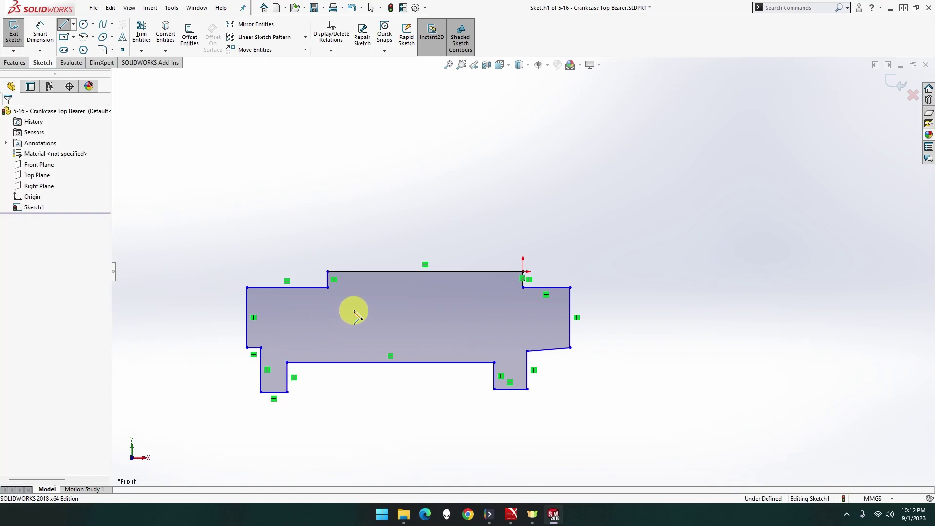
{"action": "key", "text": "Escape"}
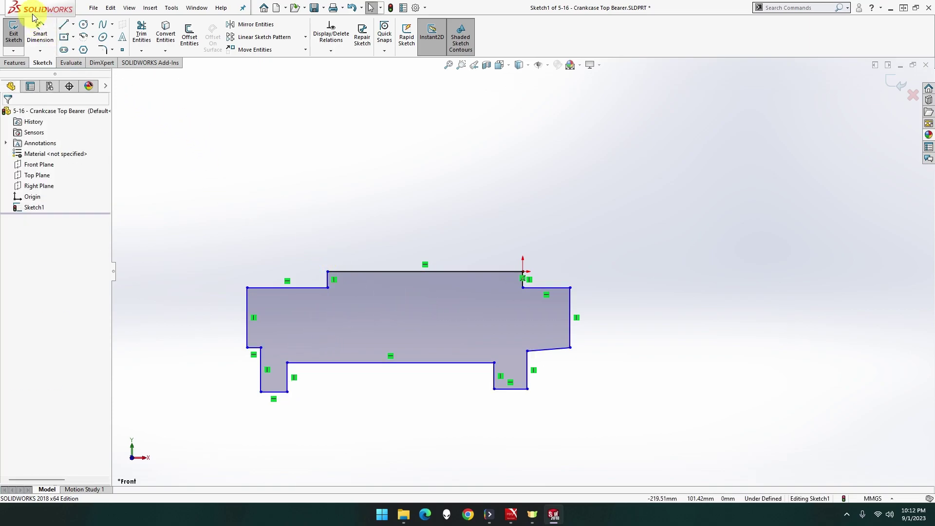
Step: Draw centre-point arcs at the inner corners of the left and right feet
{"action": "left_click", "coordinate": [83, 36]}
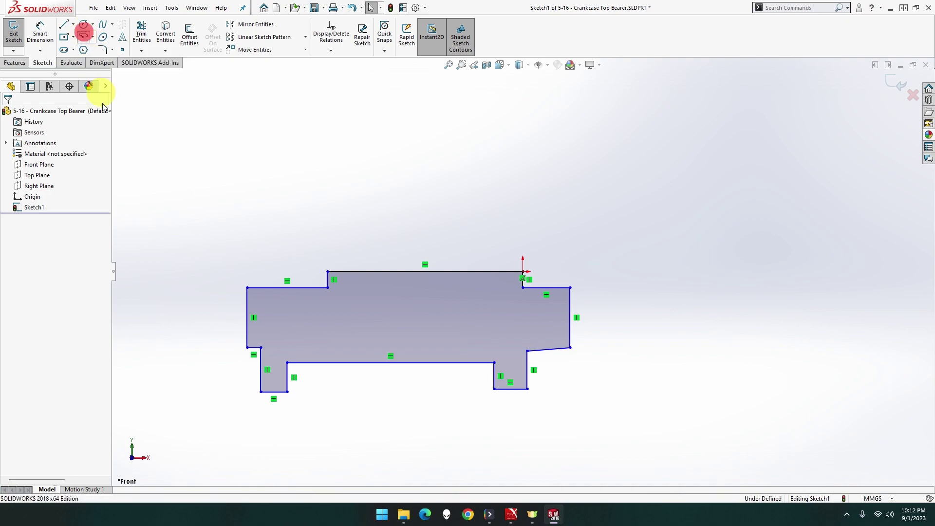
{"action": "left_click", "coordinate": [317, 391]}
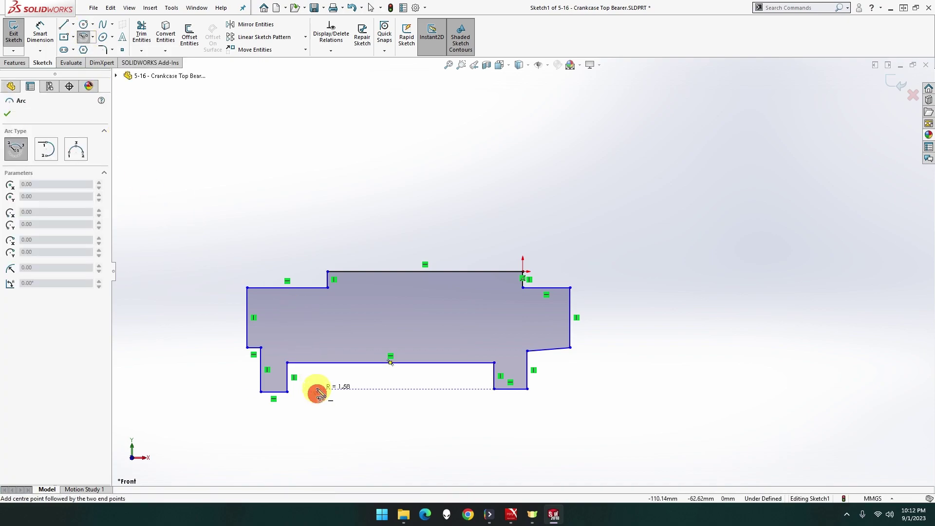
{"action": "left_click", "coordinate": [317, 362]}
{"action": "left_click", "coordinate": [287, 392]}
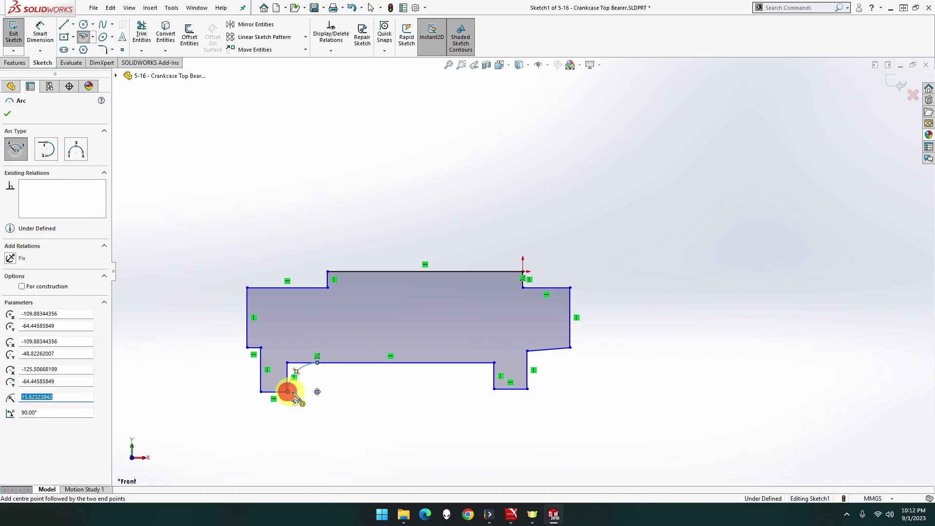
{"action": "left_click", "coordinate": [468, 389]}
{"action": "left_click", "coordinate": [468, 364]}
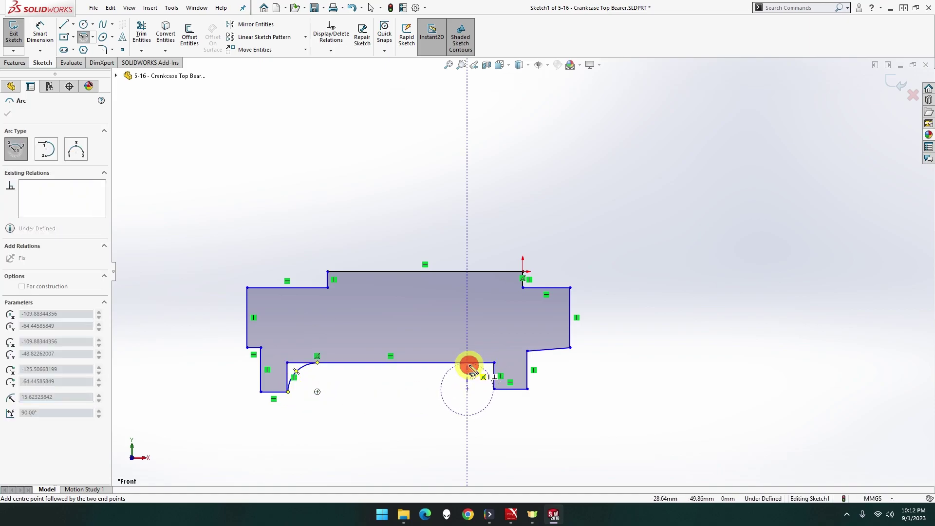
{"action": "left_click", "coordinate": [494, 390]}
{"action": "key", "text": "Escape"}
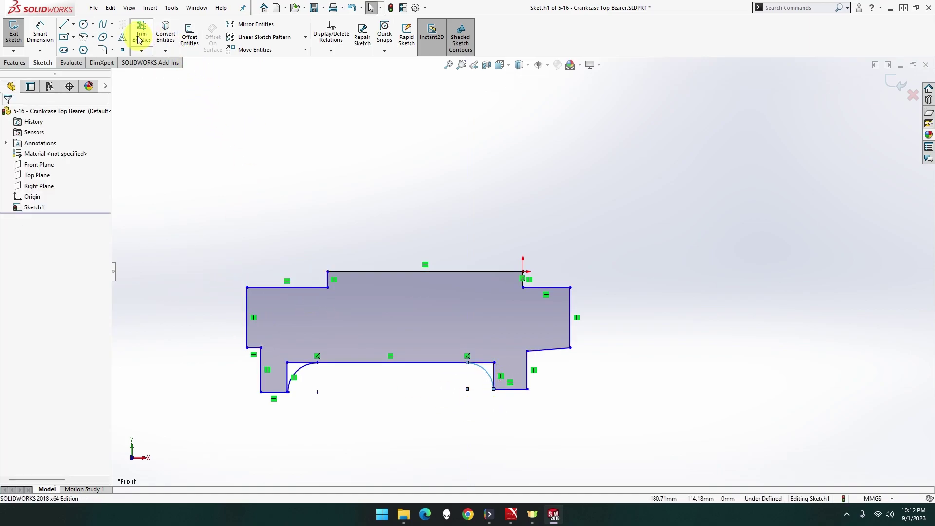
Step: Power-trim the square corner and the short leftover line beside the arcs
{"action": "mouse_move", "coordinate": [309, 336]}
{"action": "left_mouse_down"}
{"action": "mouse_move", "coordinate": [282, 378]}
{"action": "mouse_move", "coordinate": [301, 349]}
{"action": "mouse_move", "coordinate": [315, 285]}
{"action": "left_mouse_up"}
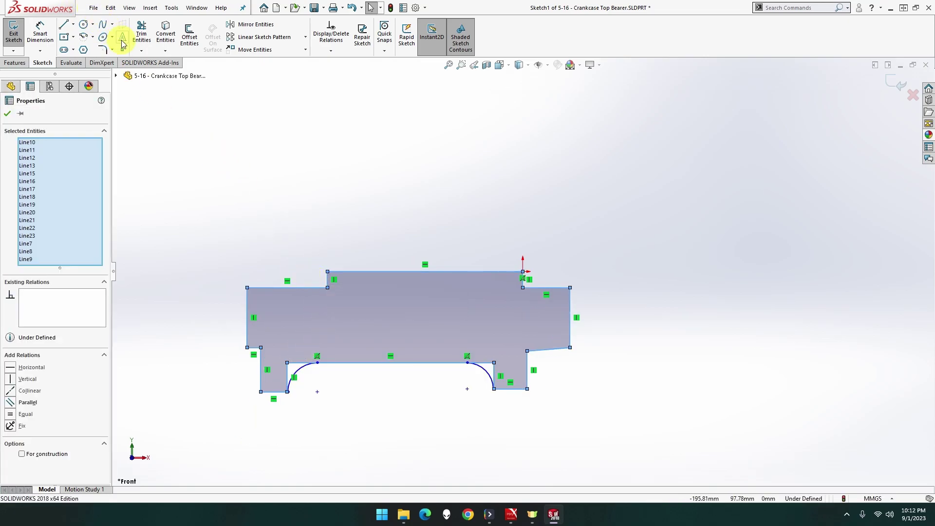
{"action": "left_click", "coordinate": [141, 34]}
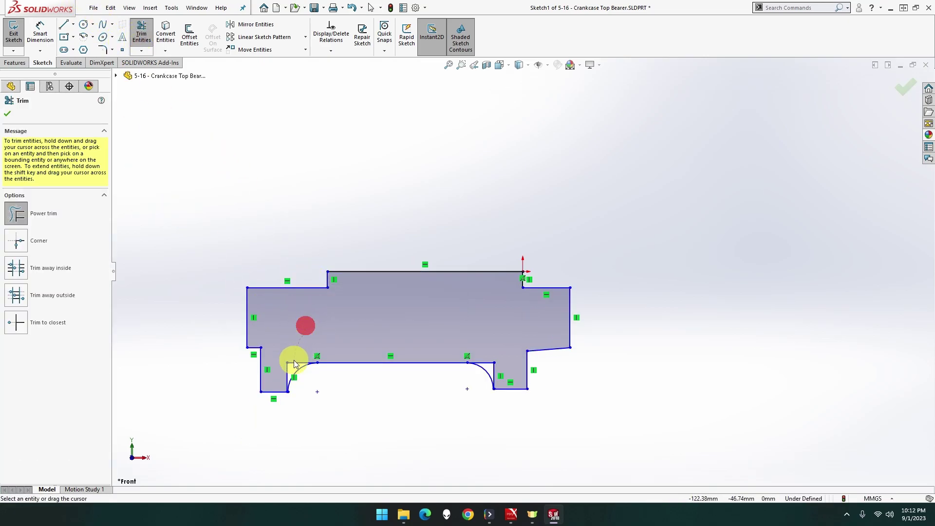
{"action": "left_click_drag", "start_coordinate": [294, 363], "coordinate": [277, 371]}
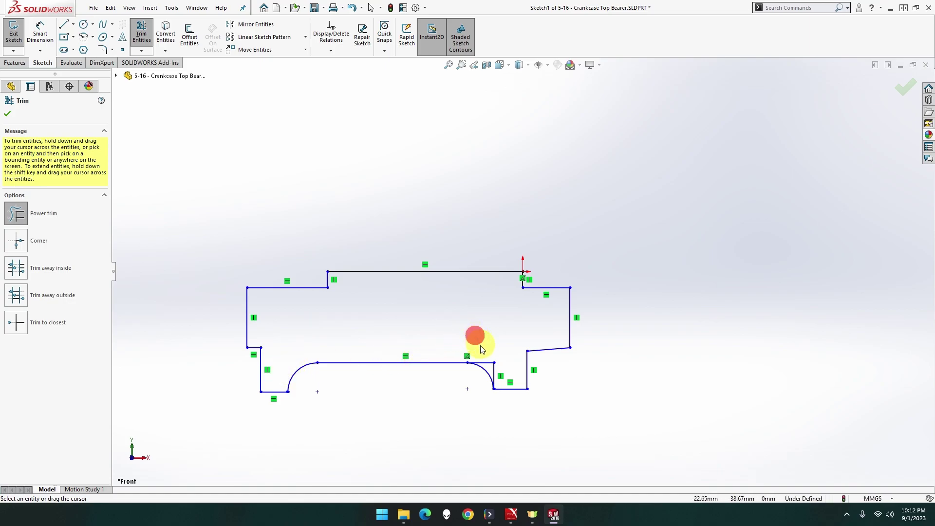
{"action": "left_click_drag", "start_coordinate": [490, 368], "coordinate": [500, 375]}
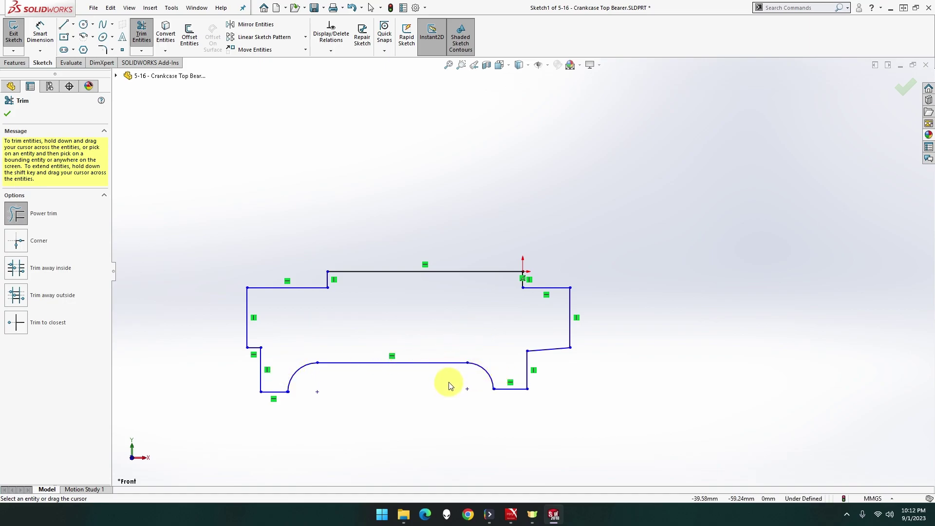
{"action": "key", "text": "Escape"}
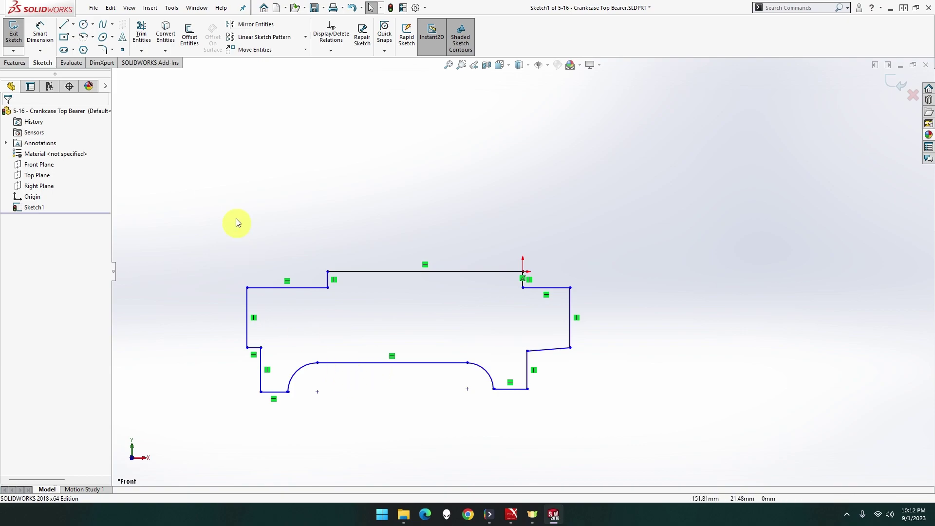
Step: Dimension both underside arcs to a 12 mm radius
{"action": "left_click", "coordinate": [43, 35]}
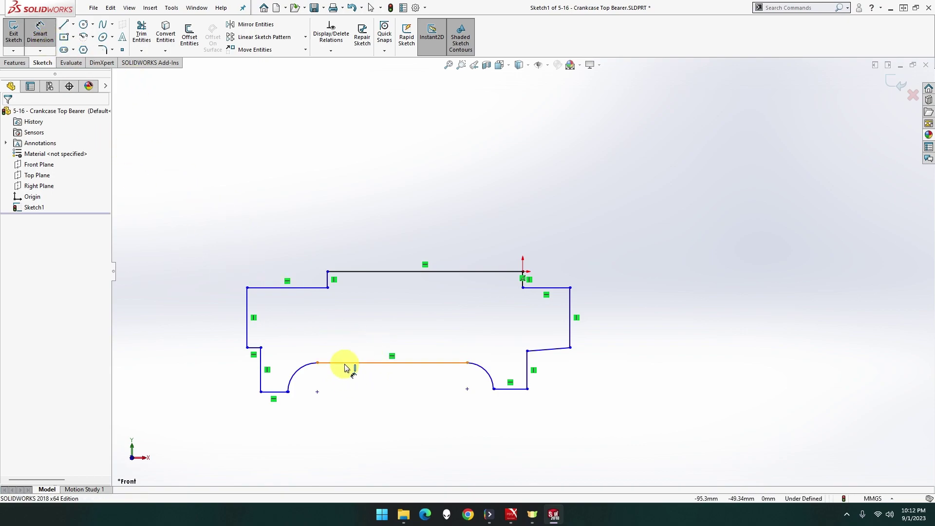
{"action": "left_click", "coordinate": [303, 371]}
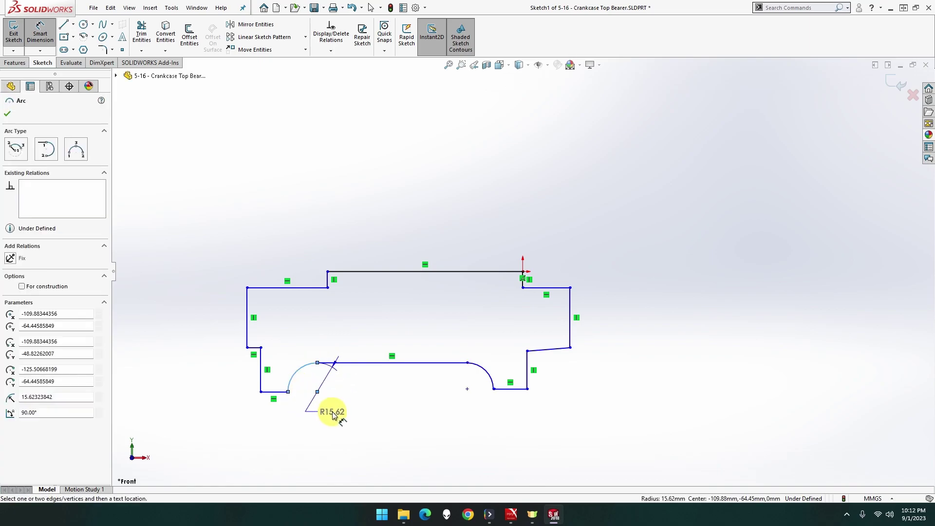
{"action": "left_click", "coordinate": [355, 404]}
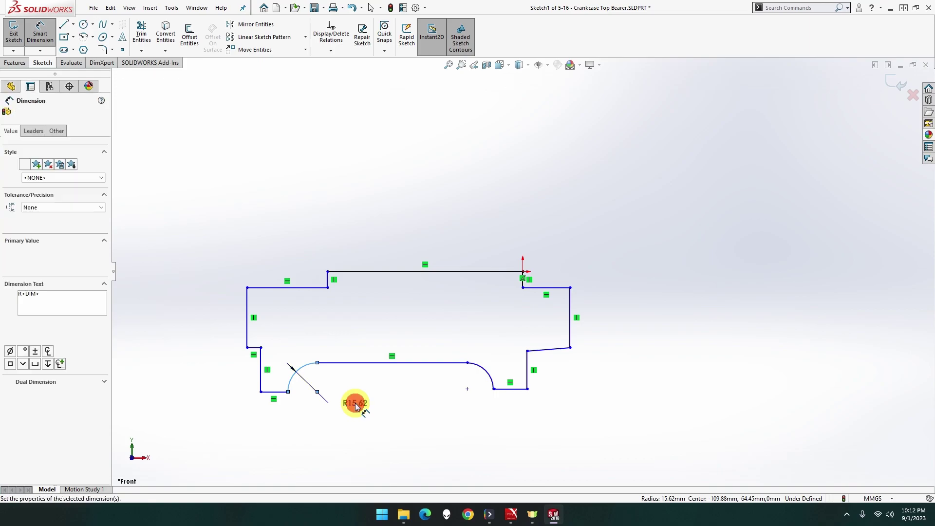
{"action": "type", "text": "12"}
{"action": "key", "text": "Return"}
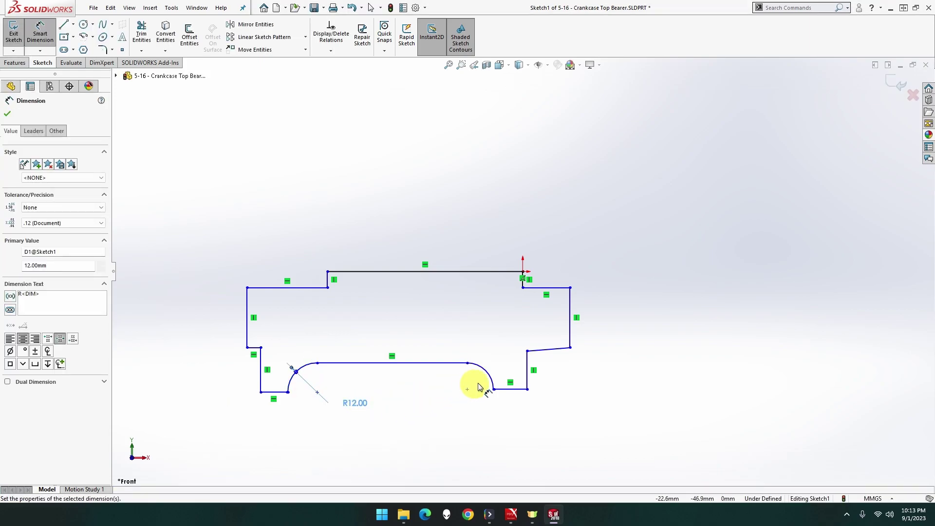
{"action": "left_click", "coordinate": [491, 374]}
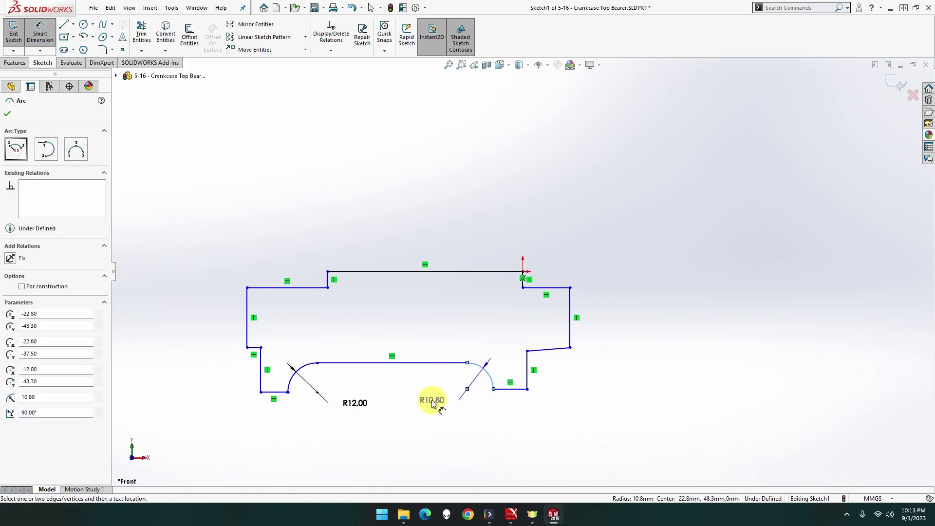
{"action": "left_click", "coordinate": [427, 408]}
{"action": "type", "text": "12"}
{"action": "key", "text": "Return"}
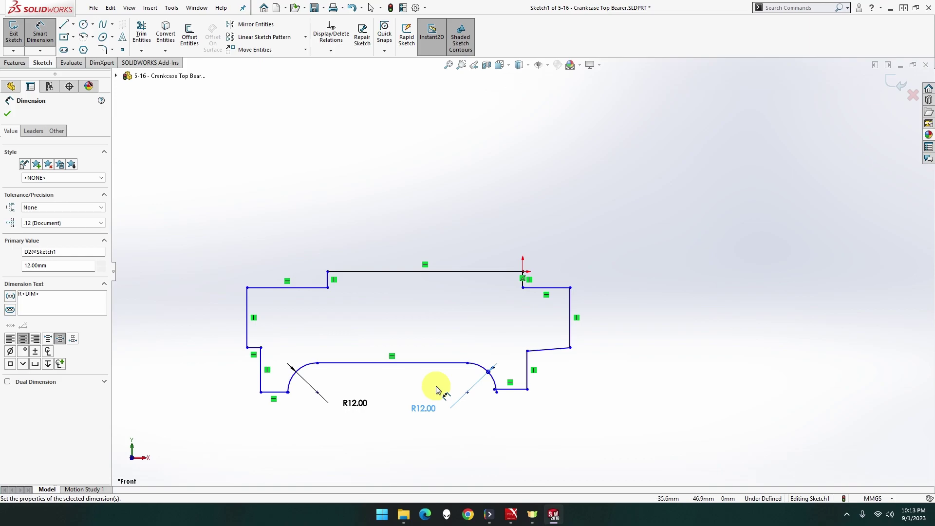
Step: Set the top edge length to 152 mm and zoom to fit the sketch
{"action": "left_click", "coordinate": [412, 271]}
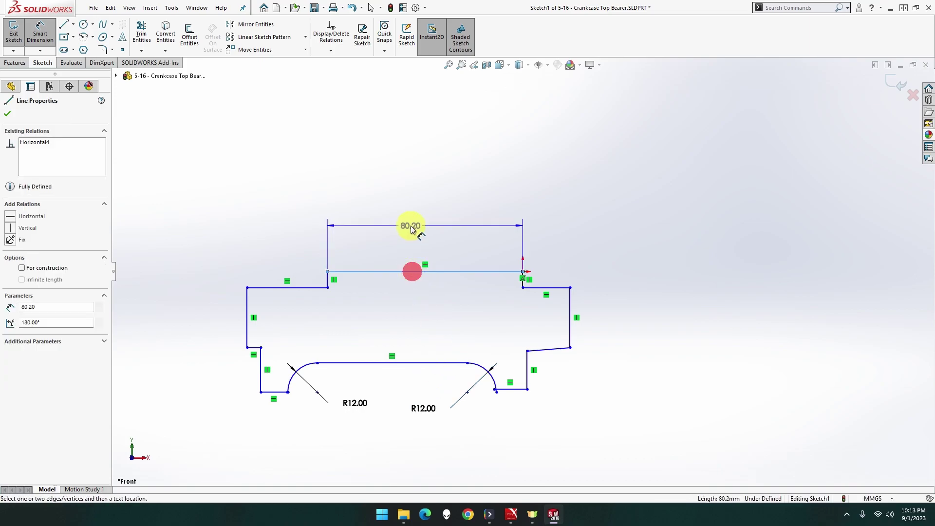
{"action": "left_click", "coordinate": [411, 226]}
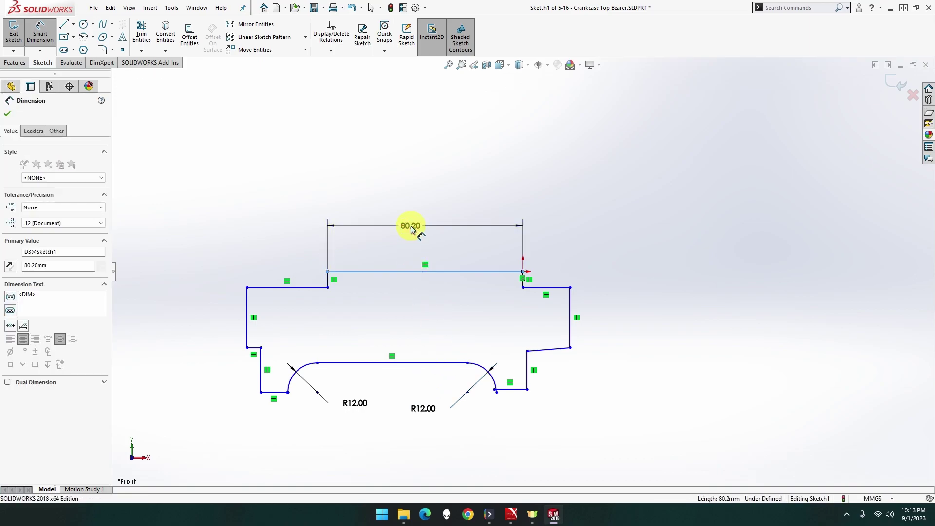
{"action": "type", "text": "152"}
{"action": "key", "text": "Return"}
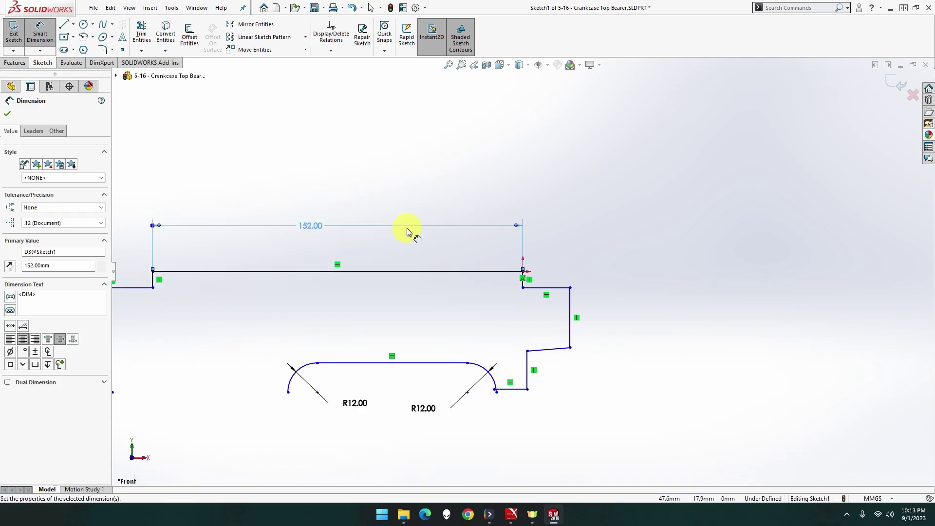
{"action": "left_click", "coordinate": [447, 64]}
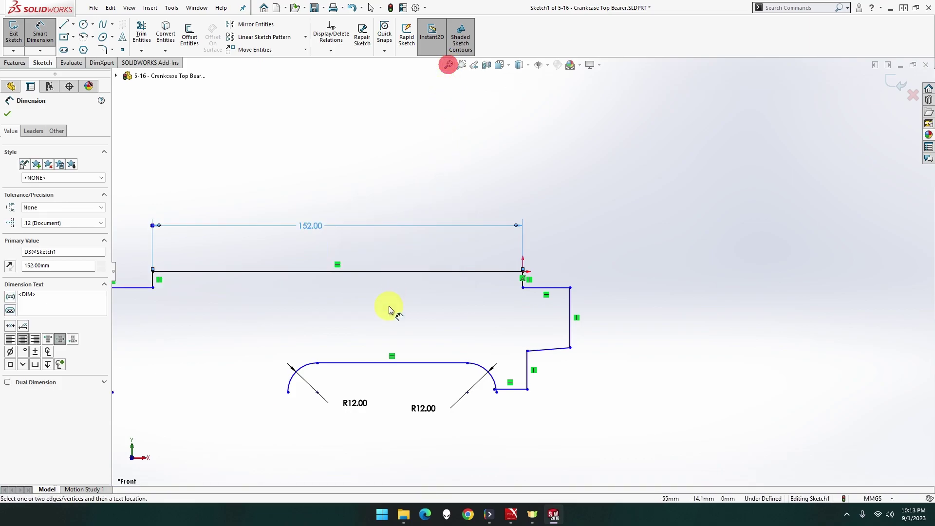
Step: Merge the arcs' free endpoints with the adjacent line ends to close the profile
{"action": "left_click", "coordinate": [448, 64]}
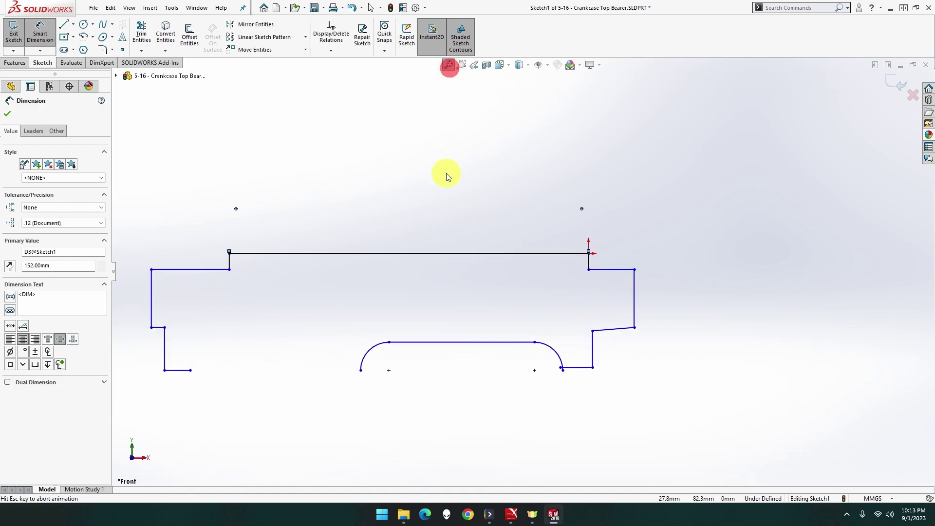
{"action": "key", "text": "Escape"}
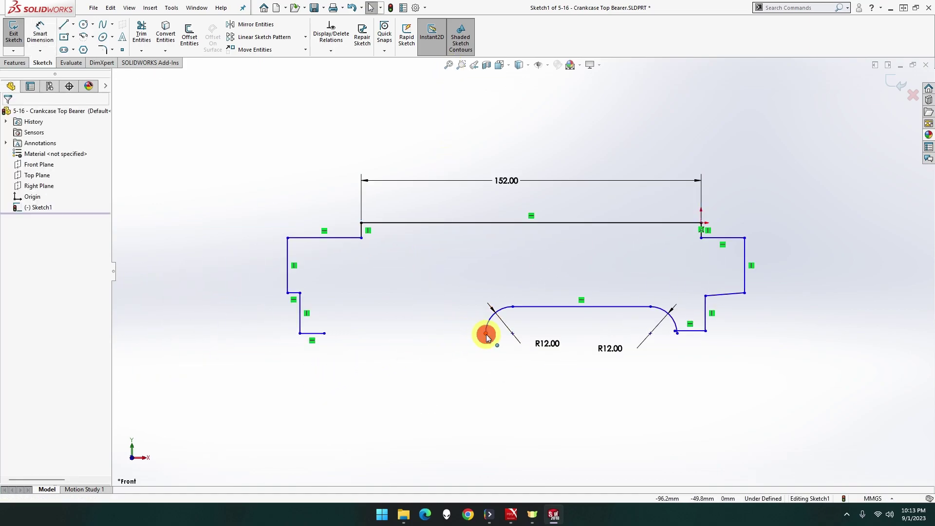
{"action": "left_click", "coordinate": [486, 334]}
{"action": "left_click_drag", "start_coordinate": [325, 333], "coordinate": [324, 333]}
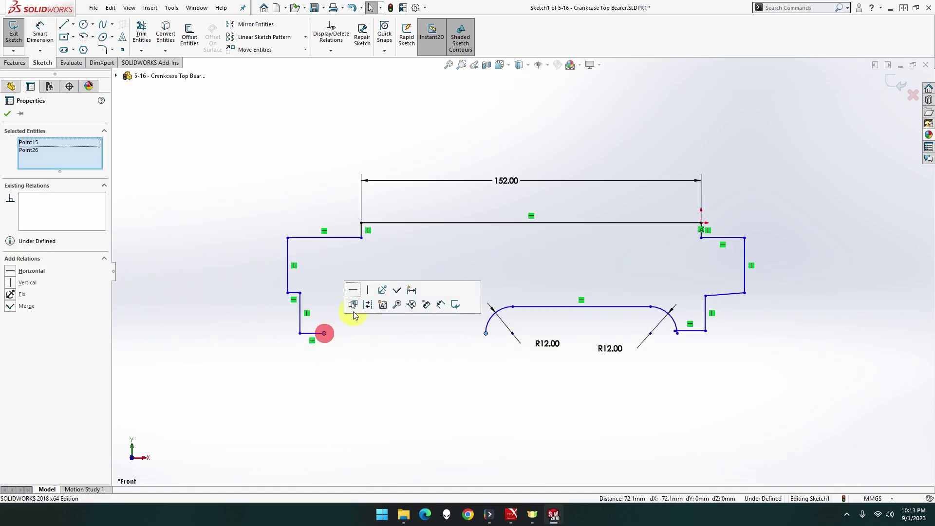
{"action": "left_click", "coordinate": [396, 292]}
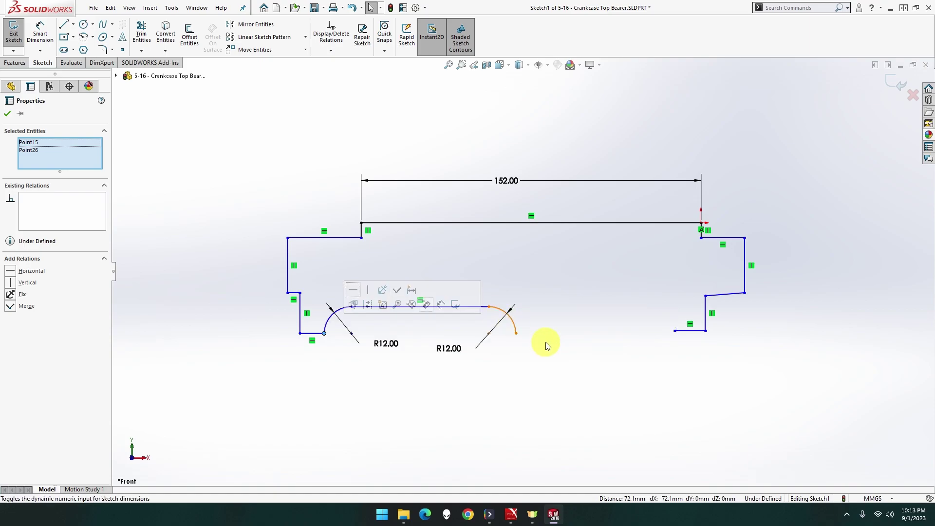
{"action": "left_click", "coordinate": [516, 334]}
{"action": "left_click", "coordinate": [675, 330], "text": "ctrl"}
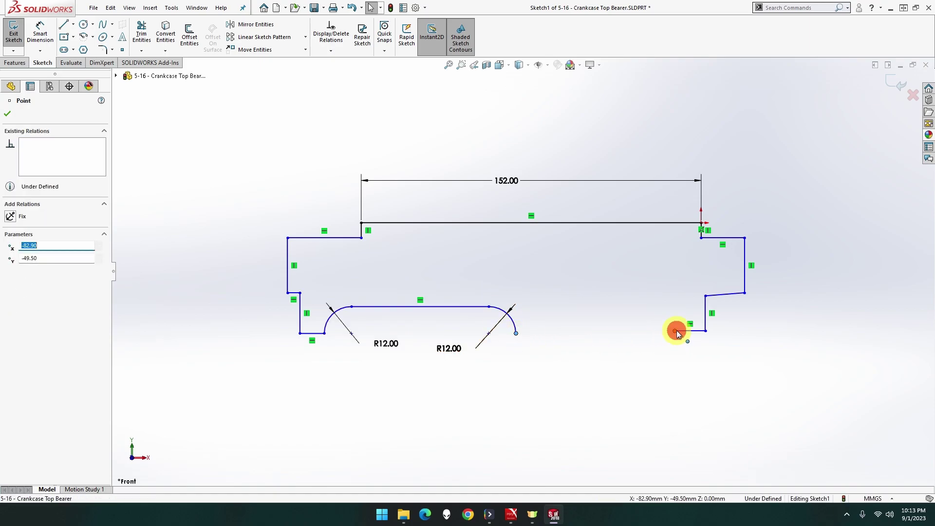
{"action": "left_click", "coordinate": [749, 288]}
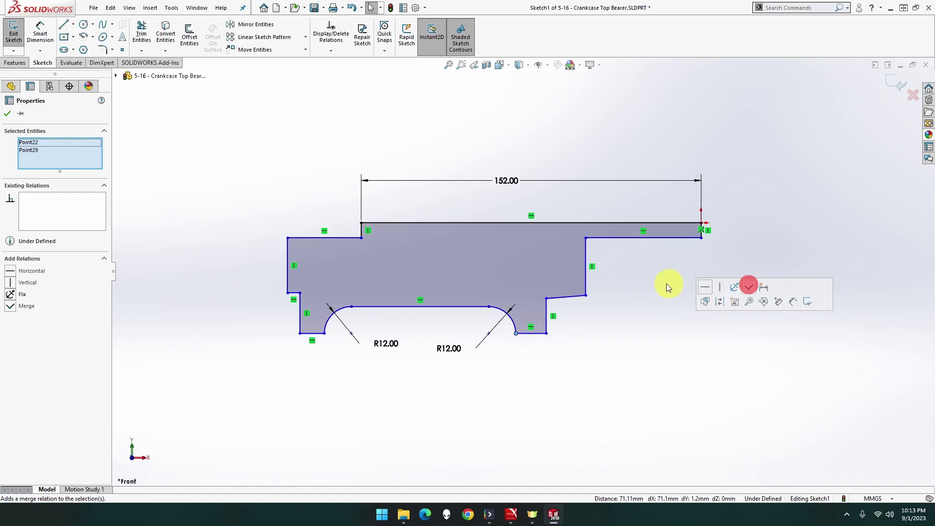
Step: Stretch the right block's edges outward and make its slanted edge horizontal
{"action": "left_click_drag", "start_coordinate": [587, 285], "coordinate": [771, 282]}
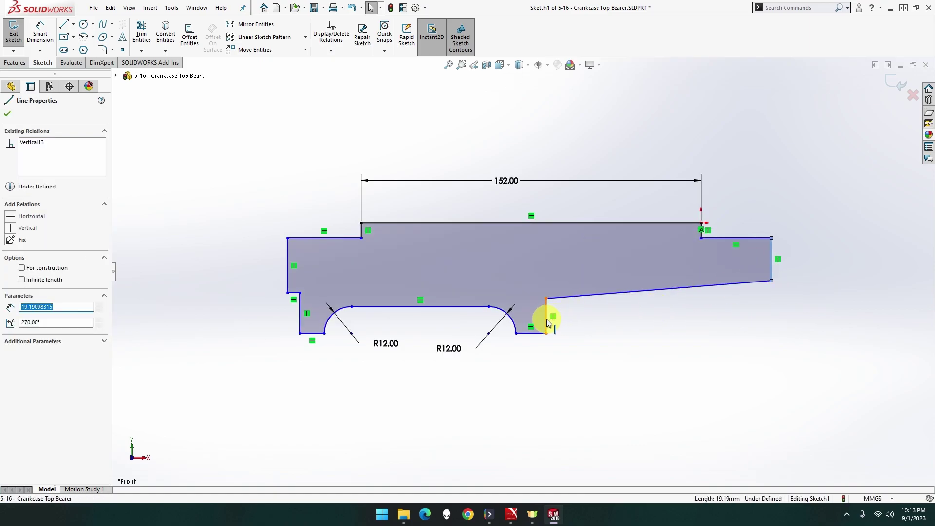
{"action": "left_click_drag", "start_coordinate": [548, 318], "coordinate": [685, 307]}
{"action": "left_click", "coordinate": [717, 288]}
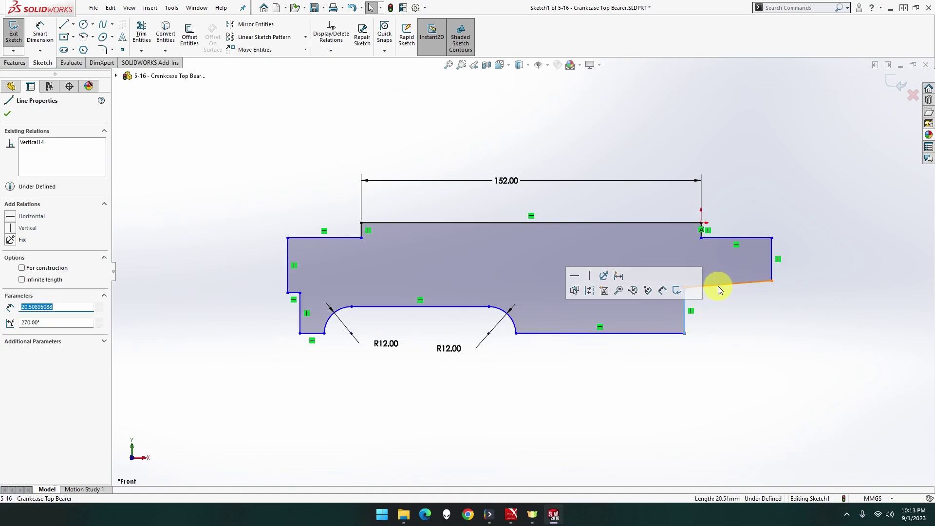
{"action": "left_click", "coordinate": [293, 294], "text": "ctrl"}
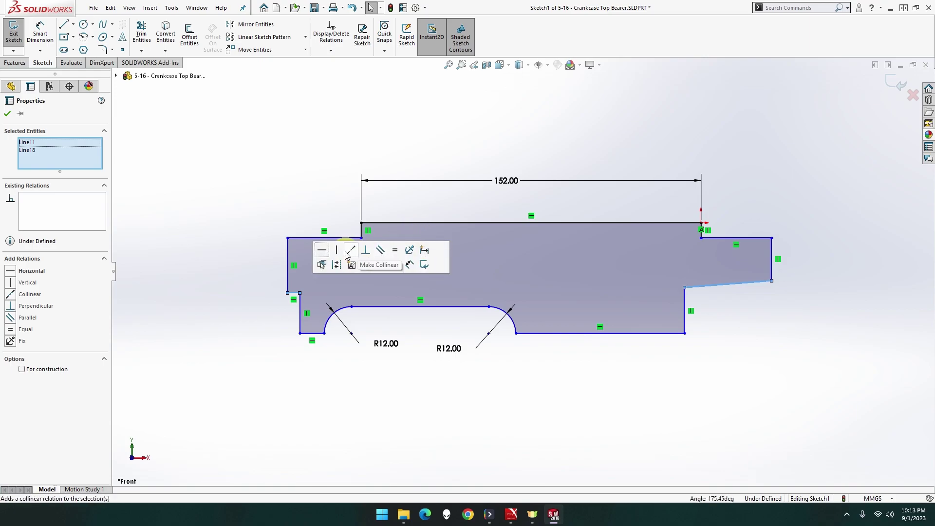
{"action": "left_click", "coordinate": [321, 253]}
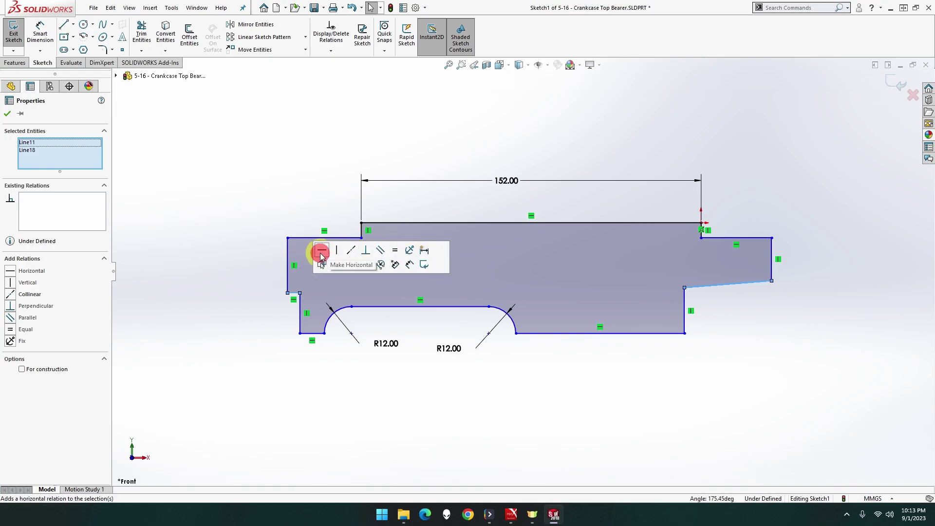
{"action": "left_click", "coordinate": [744, 313]}
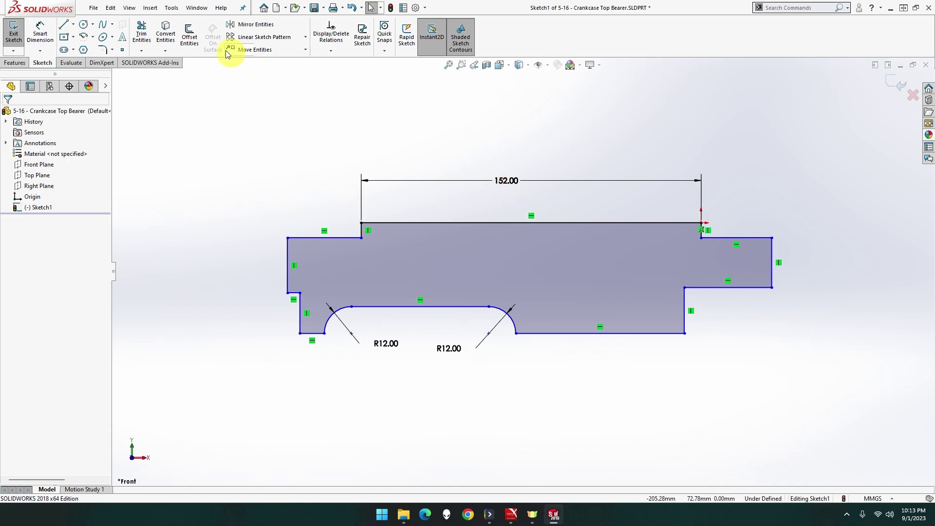
Step: Dimension both top end steps to 25 mm and the left end height to 21 mm
{"action": "left_click", "coordinate": [40, 34]}
{"action": "left_click", "coordinate": [328, 236]}
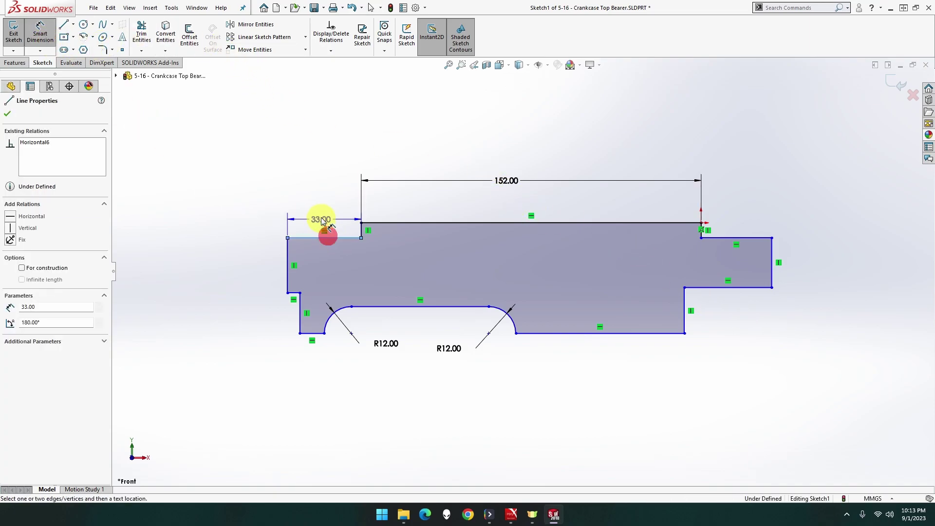
{"action": "left_click", "coordinate": [330, 182]}
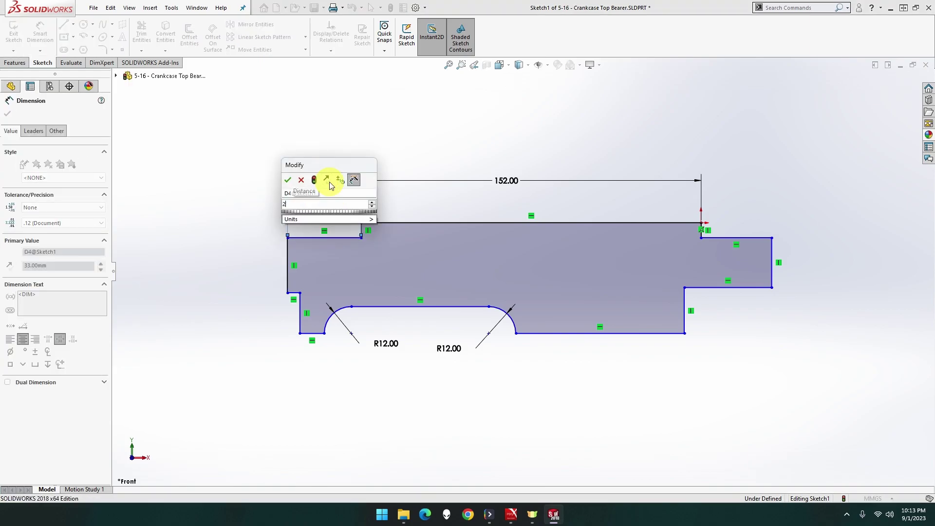
{"action": "key", "text": "Return"}
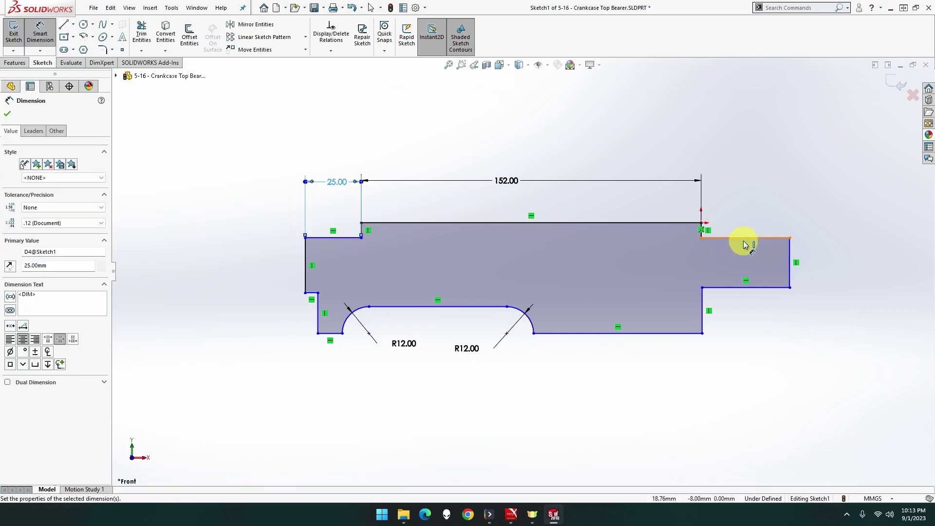
{"action": "left_click", "coordinate": [744, 241]}
{"action": "left_click", "coordinate": [740, 184]}
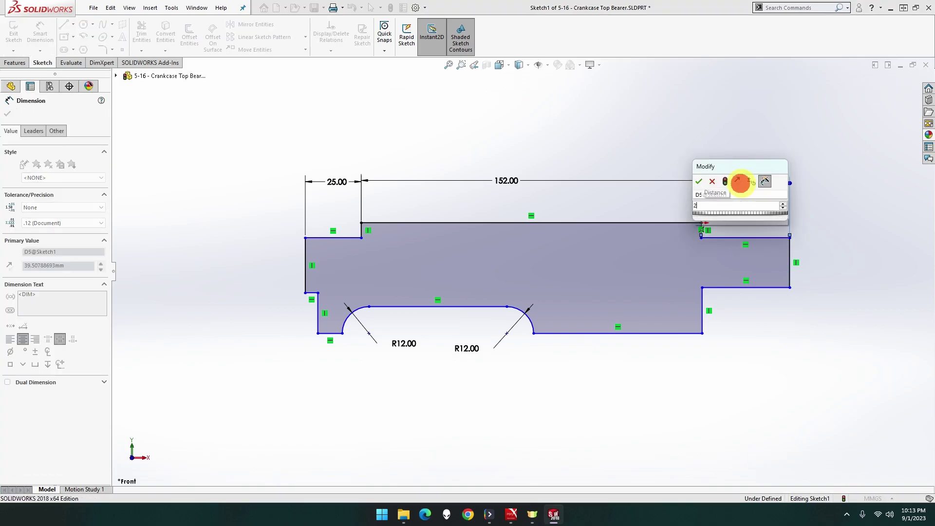
{"action": "type", "text": "25"}
{"action": "key", "text": "Return"}
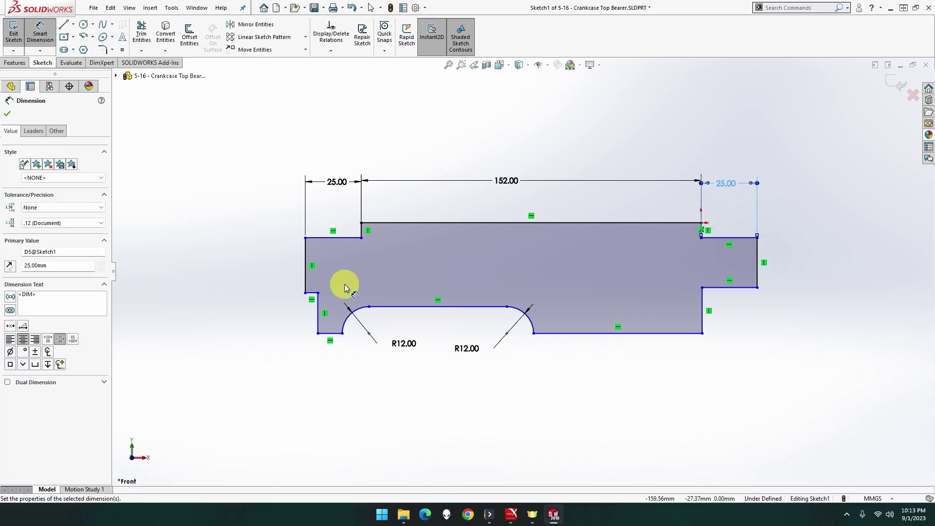
{"action": "left_click", "coordinate": [305, 274]}
{"action": "left_click", "coordinate": [241, 268]}
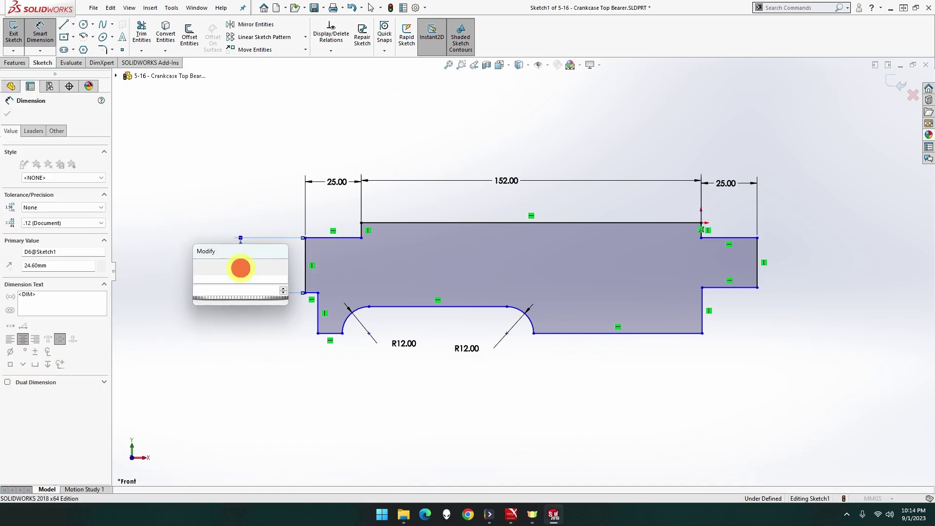
{"action": "type", "text": "21"}
{"action": "key", "text": "Return"}
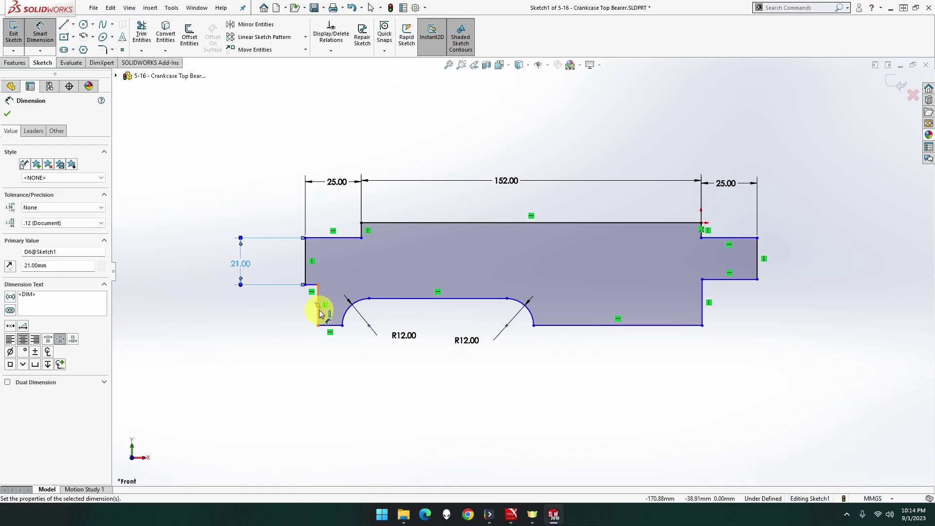
Step: Set the left notch height to 12 mm and both notch widths to 6 mm
{"action": "left_click", "coordinate": [319, 313]}
{"action": "left_click", "coordinate": [244, 308]}
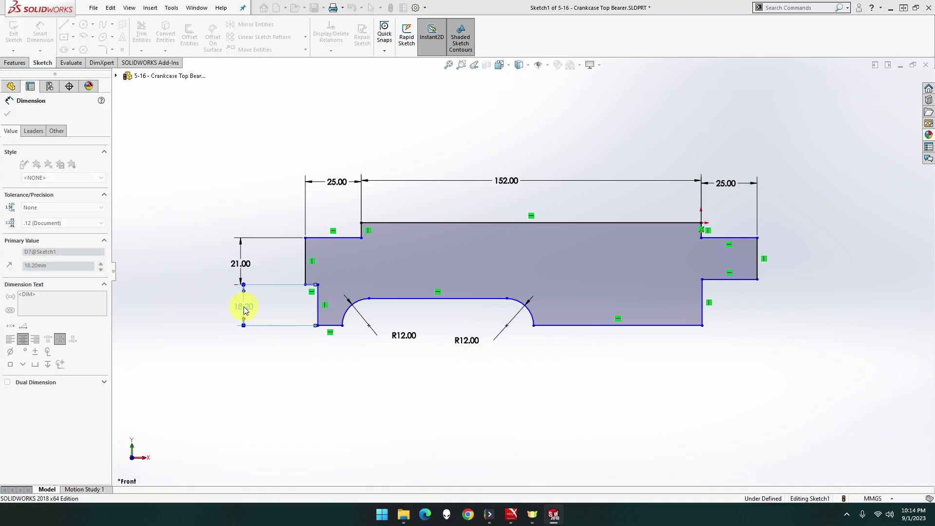
{"action": "type", "text": "12"}
{"action": "key", "text": "Return"}
{"action": "left_click", "coordinate": [311, 286]}
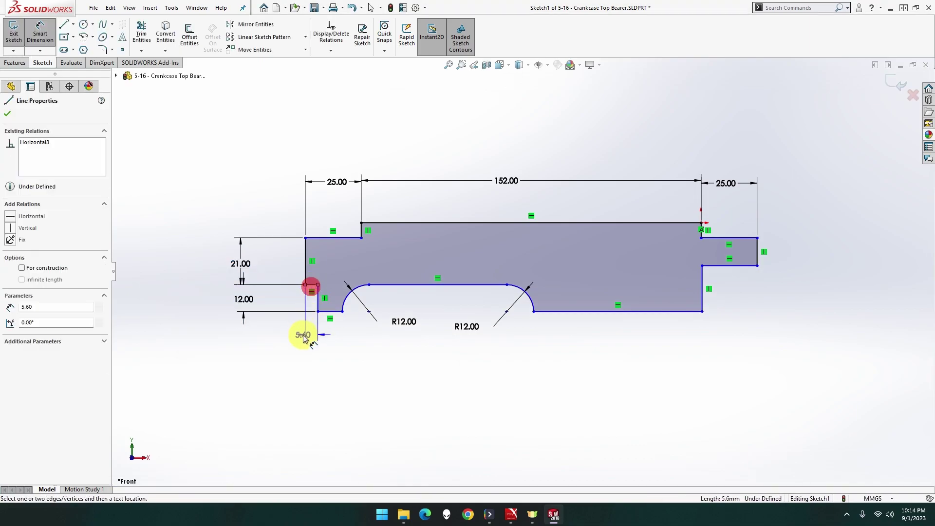
{"action": "left_click", "coordinate": [272, 335]}
{"action": "type", "text": "6"}
{"action": "key", "text": "Return"}
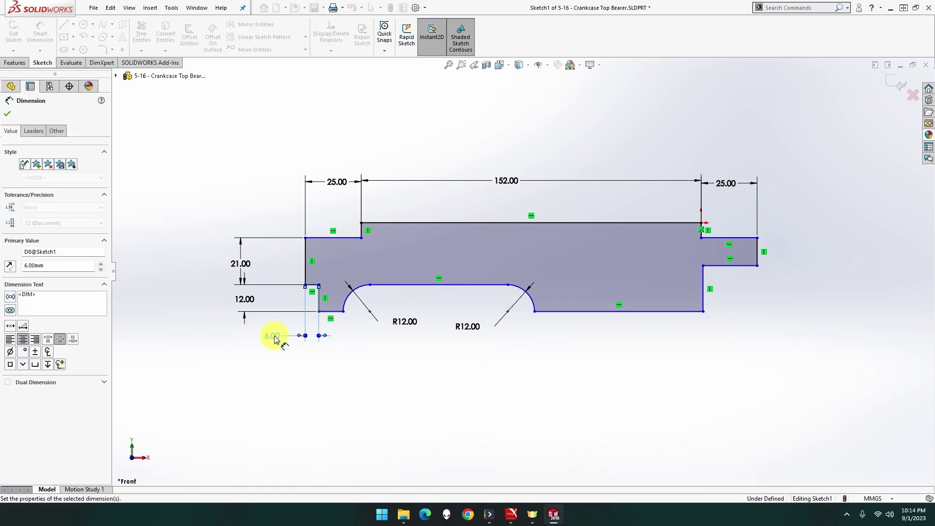
{"action": "left_click", "coordinate": [733, 267]}
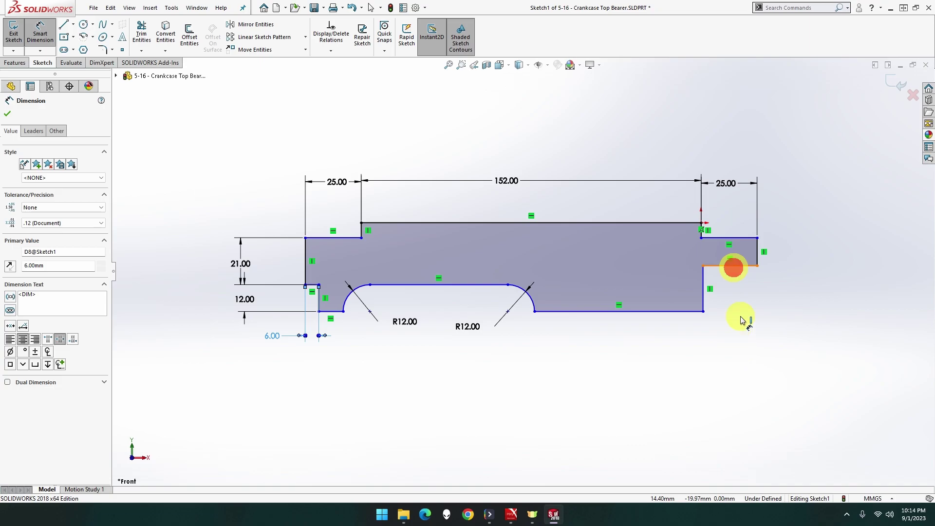
{"action": "left_click", "coordinate": [731, 327]}
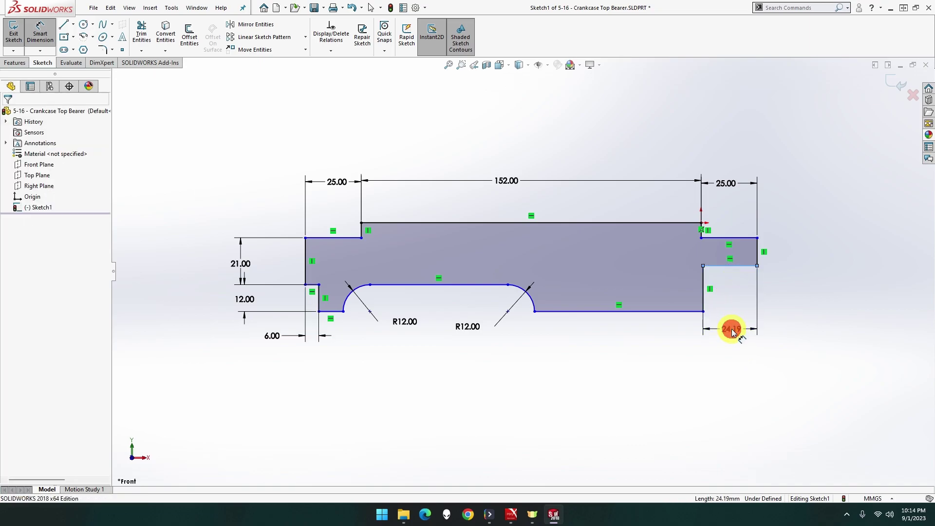
{"action": "type", "text": "6.00mm"}
{"action": "key", "text": "Return"}
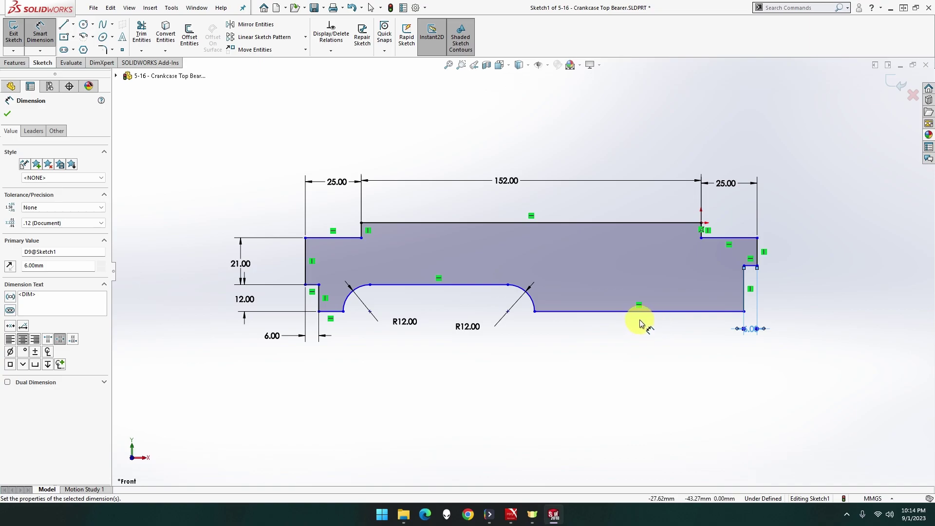
Step: Dimension the flats beside the left and right arcs to 12 mm each
{"action": "left_click", "coordinate": [331, 311]}
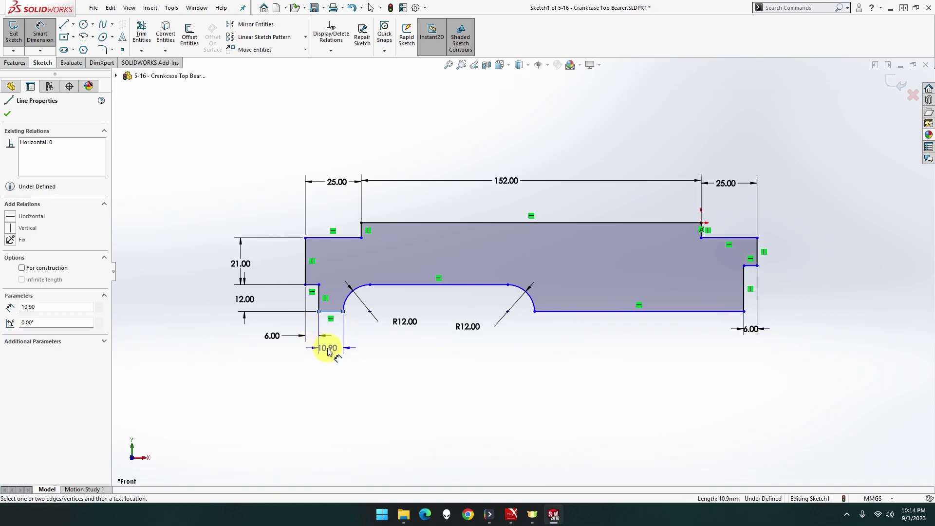
{"action": "left_click", "coordinate": [330, 352]}
{"action": "type", "text": "12"}
{"action": "key", "text": "Return"}
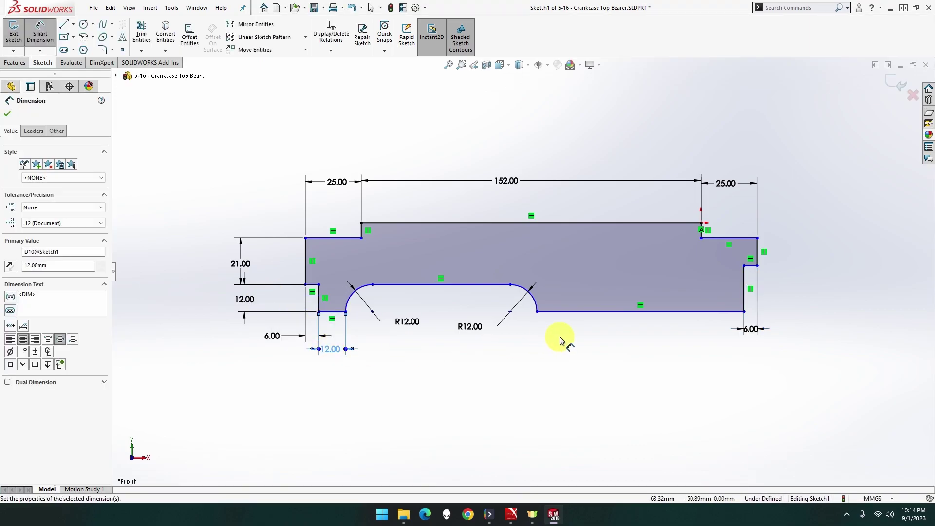
{"action": "left_click", "coordinate": [607, 313]}
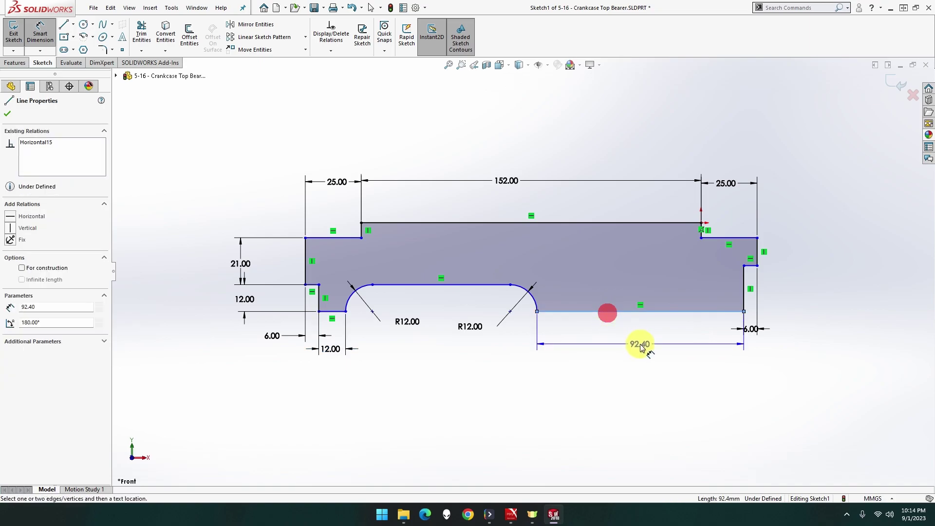
{"action": "left_click", "coordinate": [639, 344]}
{"action": "type", "text": "12"}
{"action": "key", "text": "Return"}
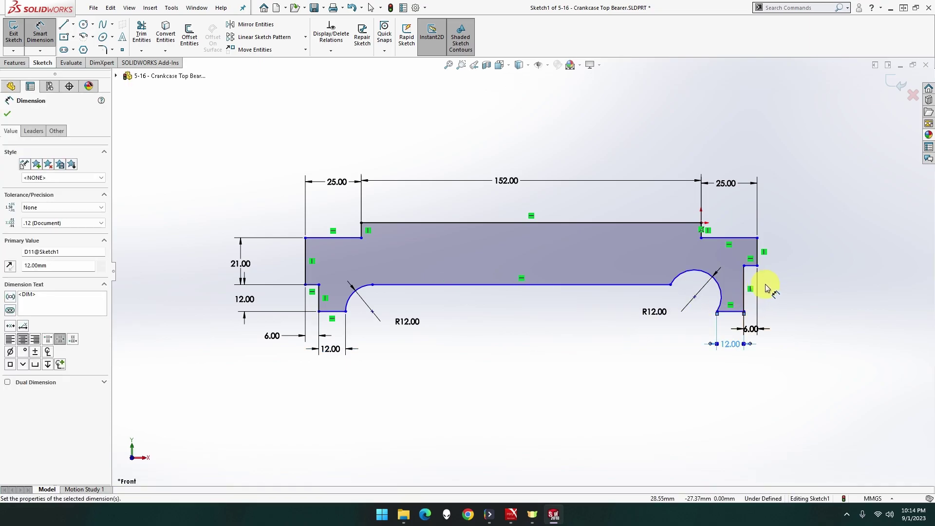
Step: Align the right arc's centre and endpoint horizontally and make the bottom edge tangent to it
{"action": "key", "text": "Escape"}
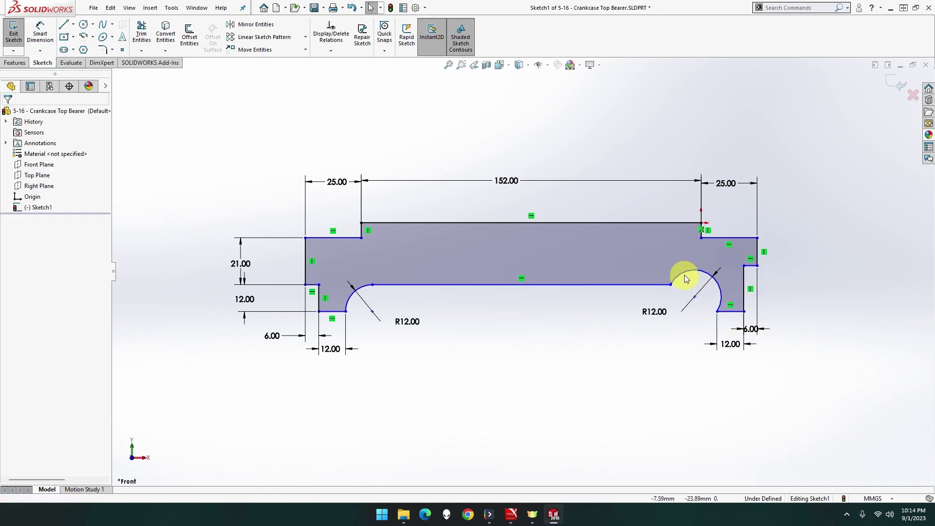
{"action": "left_click", "coordinate": [682, 275]}
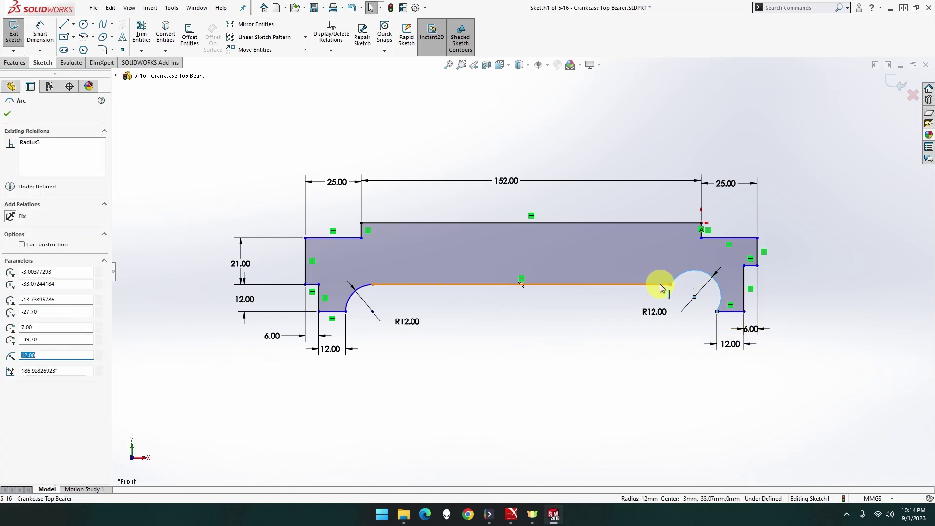
{"action": "left_click", "coordinate": [693, 297]}
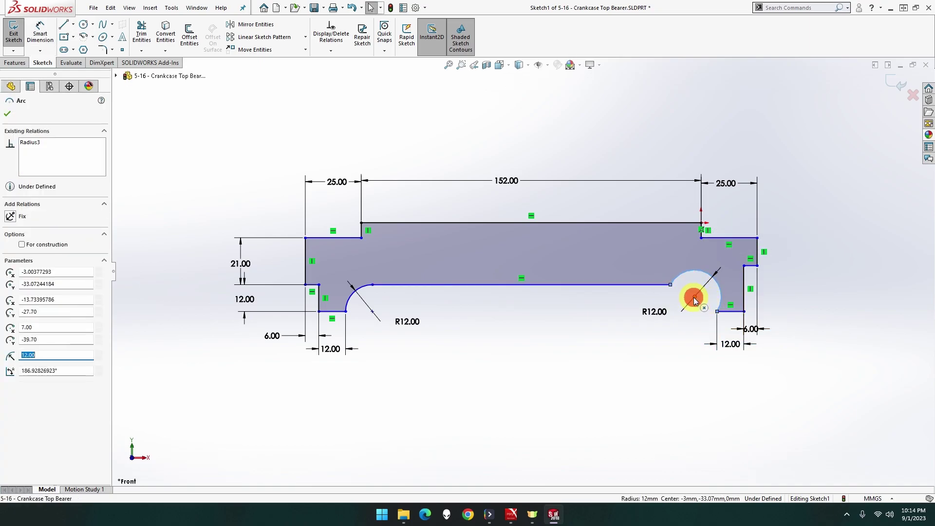
{"action": "left_click", "coordinate": [717, 312], "text": "ctrl"}
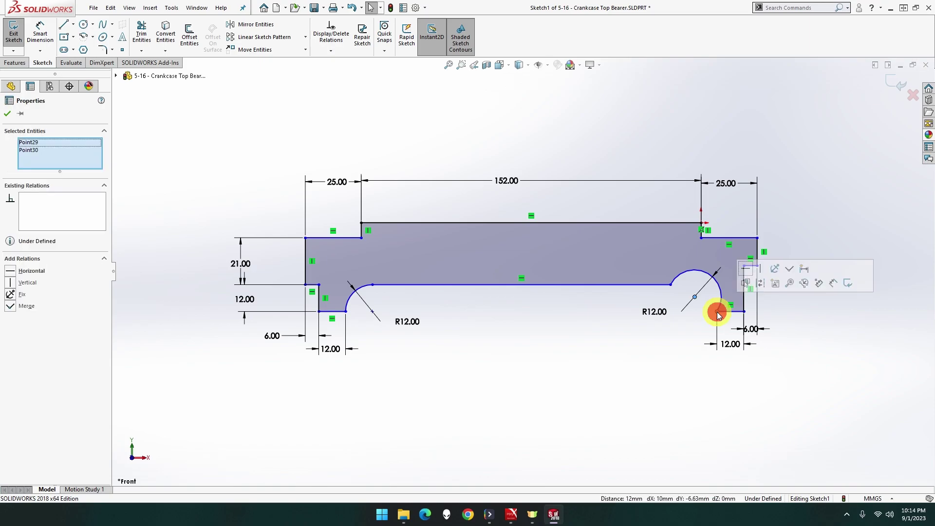
{"action": "left_click", "coordinate": [742, 271]}
{"action": "left_click", "coordinate": [660, 299]}
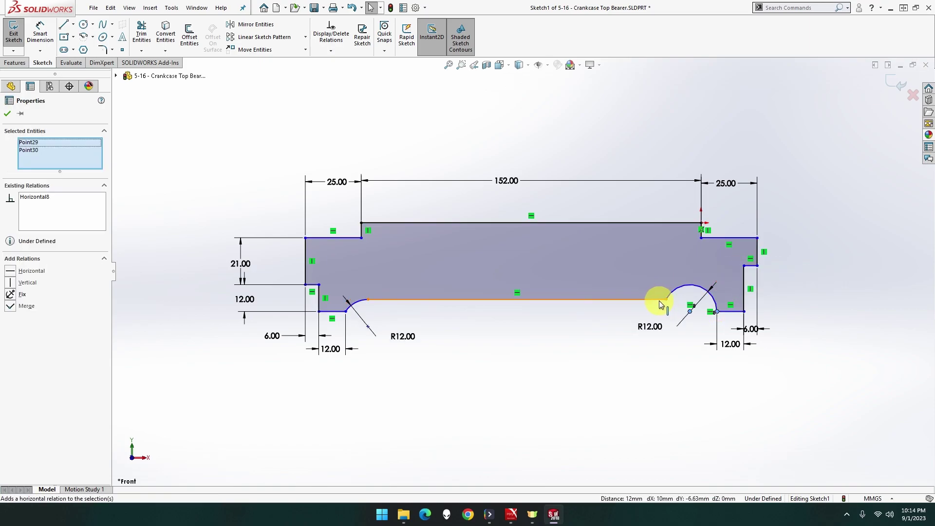
{"action": "left_click", "coordinate": [673, 292], "text": "ctrl"}
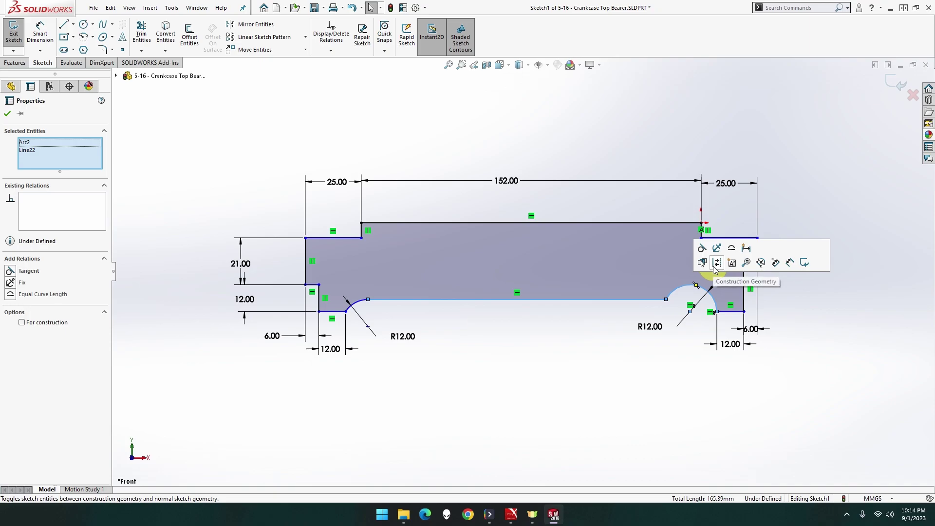
{"action": "left_click", "coordinate": [702, 248]}
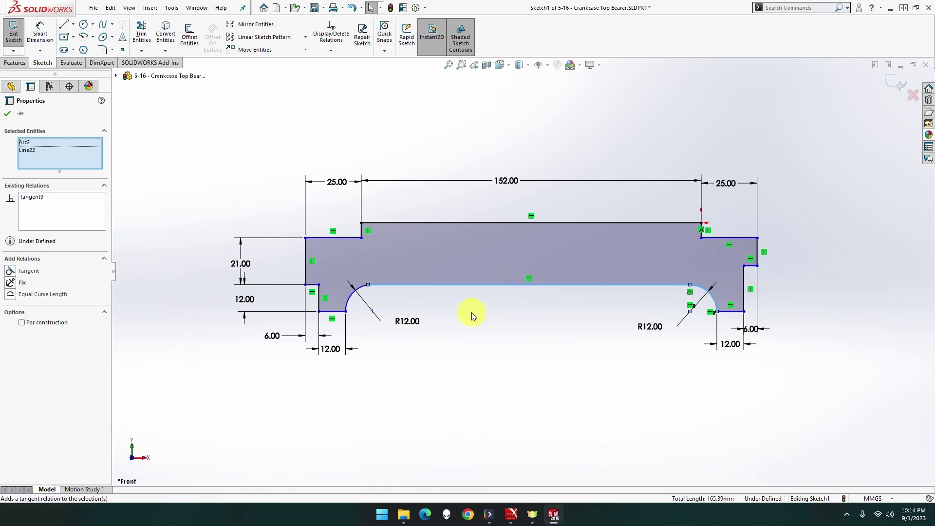
{"action": "left_click", "coordinate": [428, 309]}
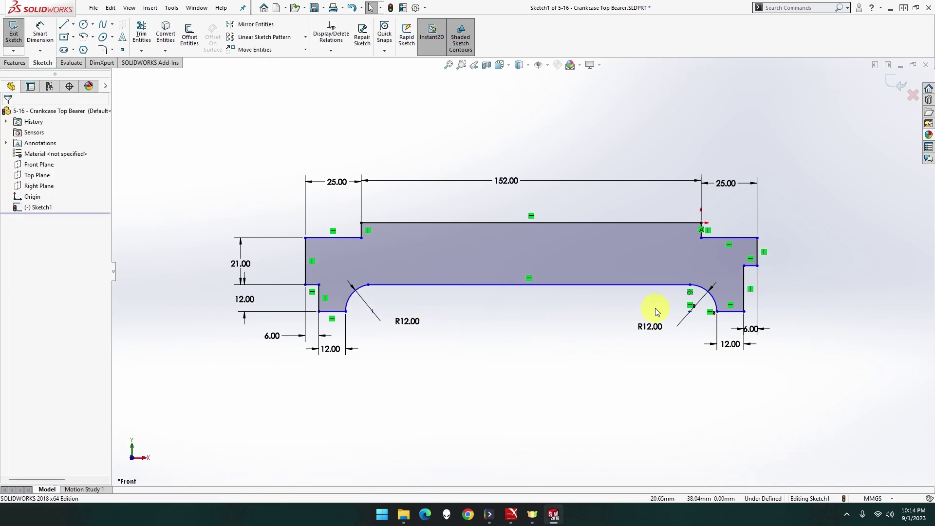
Step: Add a horizontal relation between two left corner points, then undo it
{"action": "left_click_drag", "start_coordinate": [743, 294], "coordinate": [745, 272]}
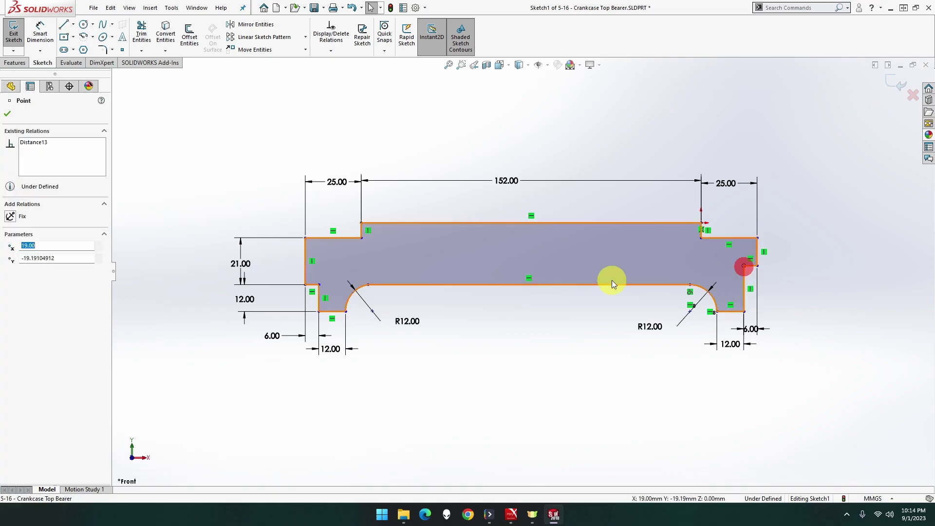
{"action": "left_click", "coordinate": [319, 285]}
{"action": "left_click", "coordinate": [321, 288], "text": "ctrl"}
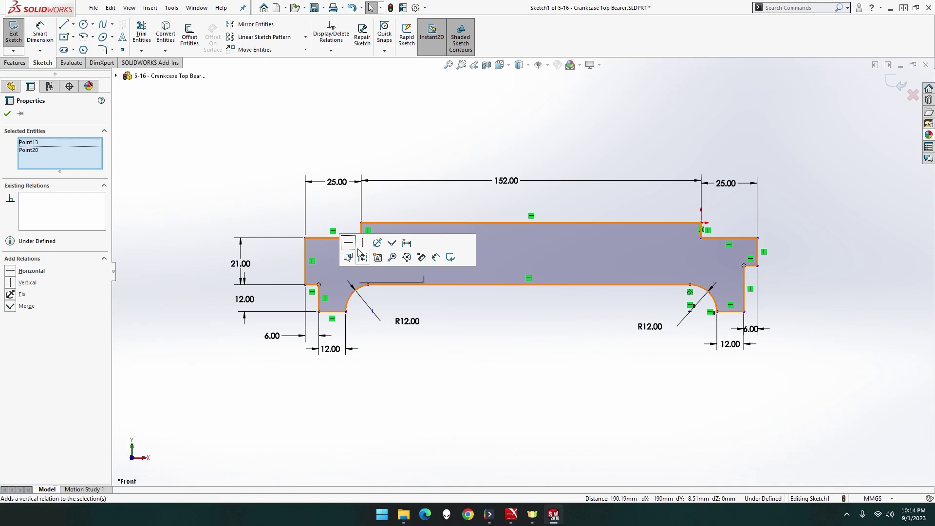
{"action": "left_click", "coordinate": [348, 245]}
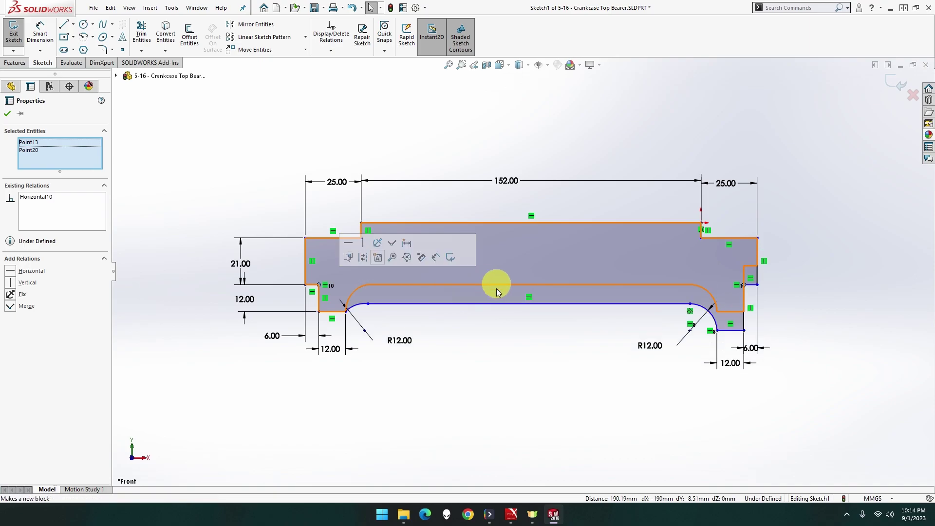
{"action": "left_click", "coordinate": [525, 356]}
{"action": "key", "text": "ctrl+z"}
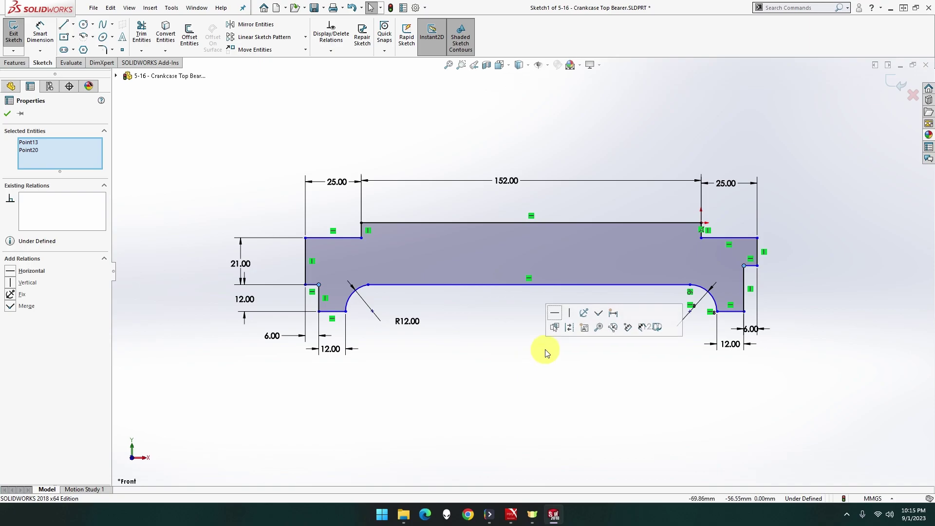
Step: Dimension the right end vertical line to 21 mm and its short step to 12 mm
{"action": "left_click", "coordinate": [40, 37]}
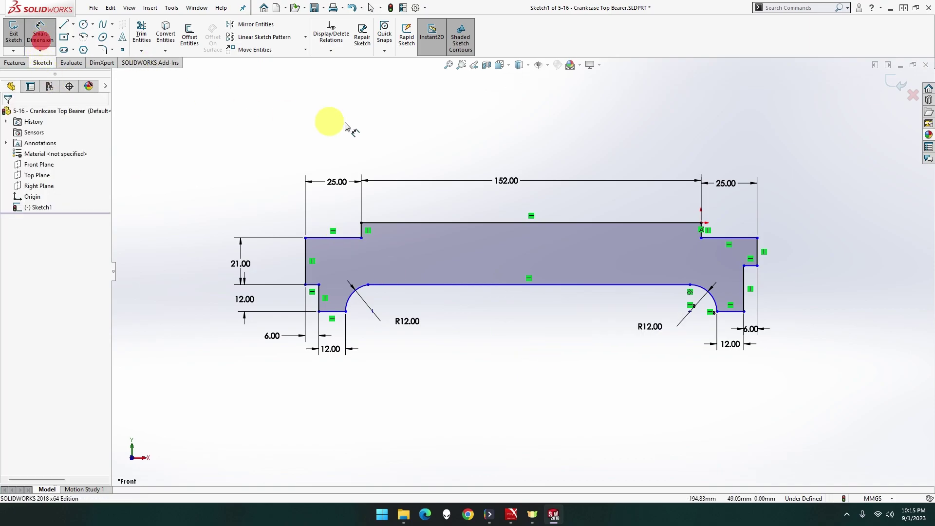
{"action": "left_click", "coordinate": [756, 251]}
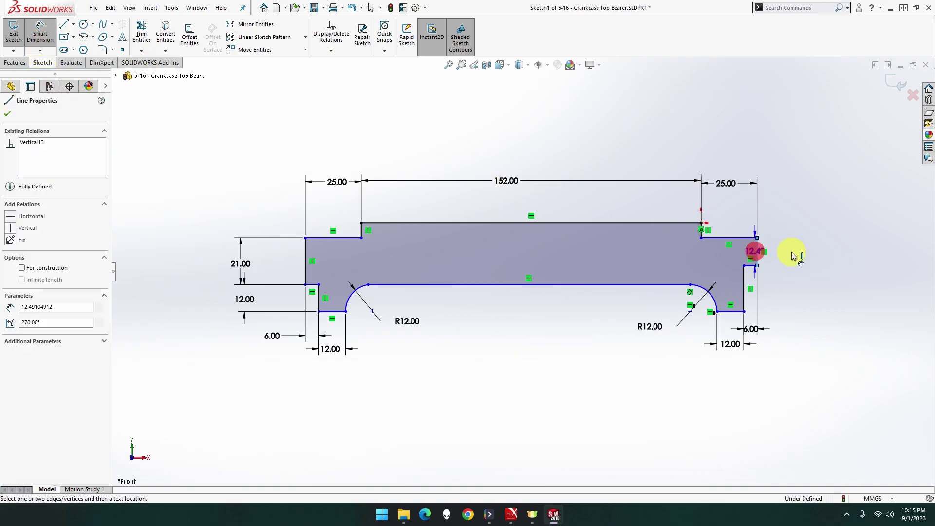
{"action": "left_click", "coordinate": [799, 252]}
{"action": "type", "text": "21"}
{"action": "key", "text": "Return"}
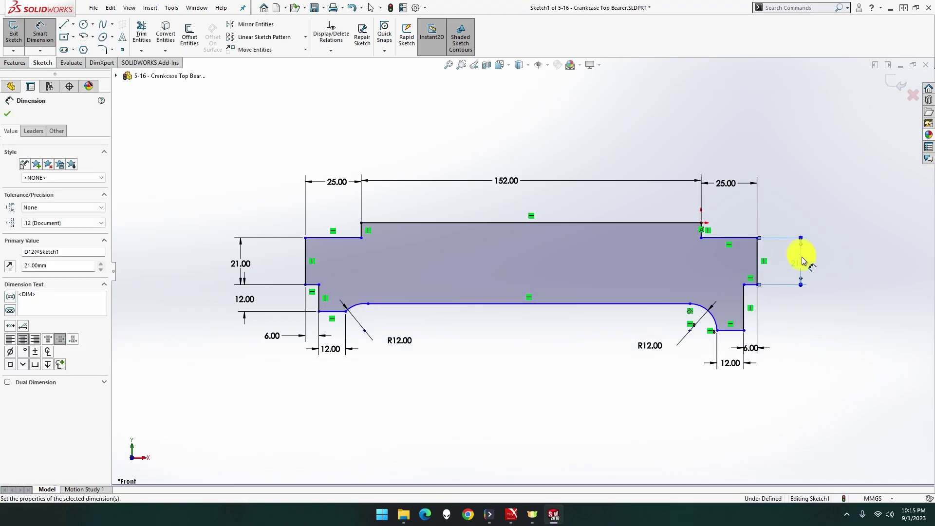
{"action": "left_click", "coordinate": [744, 312]}
{"action": "left_click", "coordinate": [802, 311]}
{"action": "type", "text": "12"}
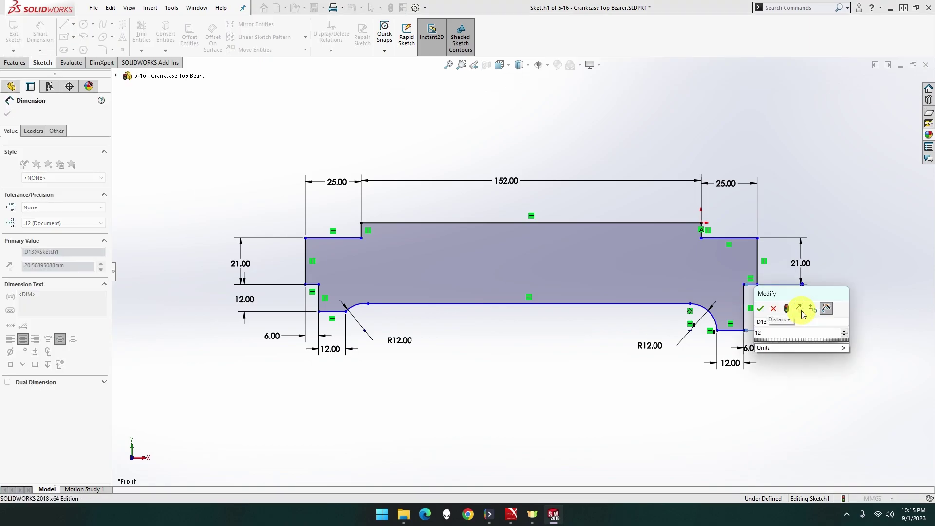
{"action": "key", "text": "Return"}
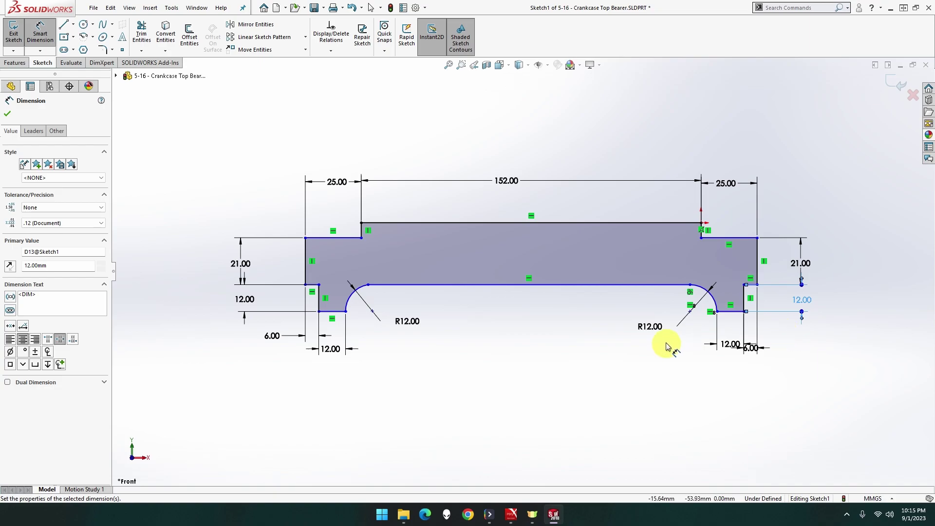
{"action": "key", "text": "Escape"}
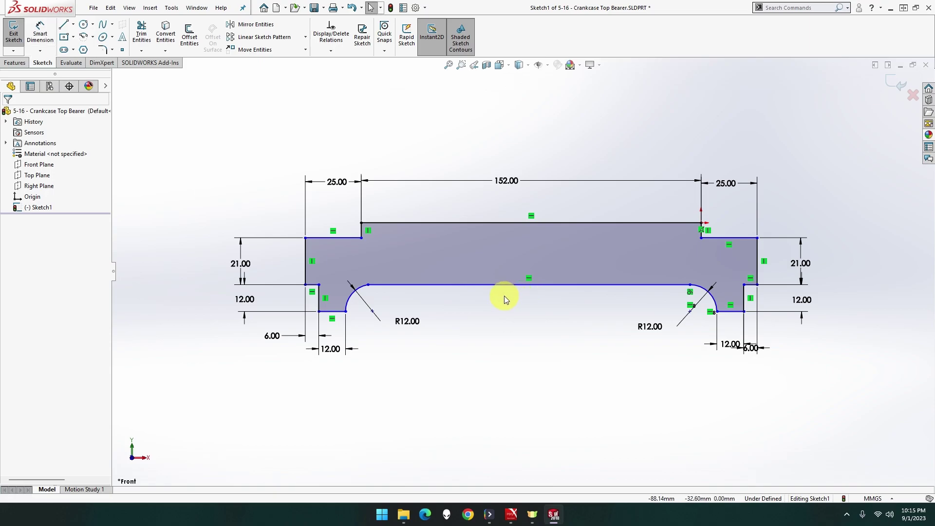
Step: Make the left and right R12 arcs tangent to the bottom edge; move the right 12.00 dimension lower
{"action": "left_click", "coordinate": [382, 286]}
{"action": "left_click", "coordinate": [384, 294]}
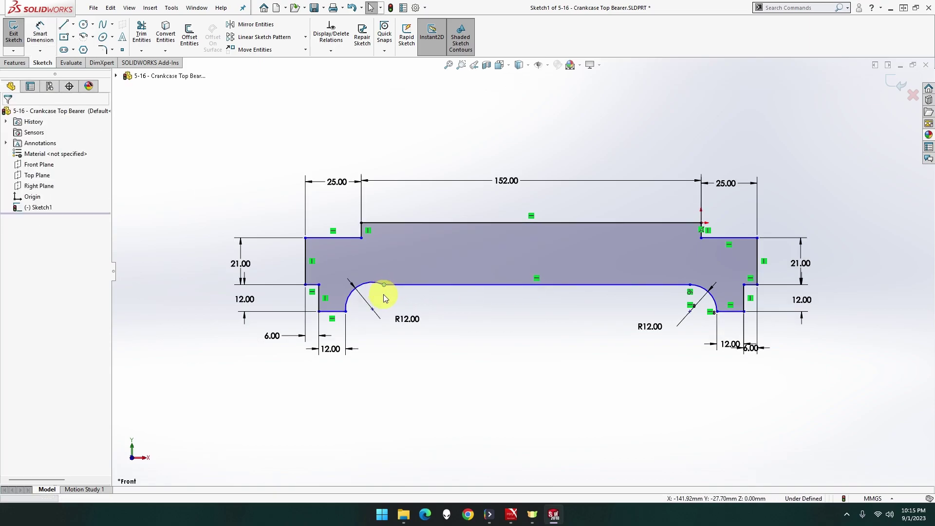
{"action": "left_click", "coordinate": [394, 284]}
{"action": "left_click", "coordinate": [363, 286], "text": "ctrl"}
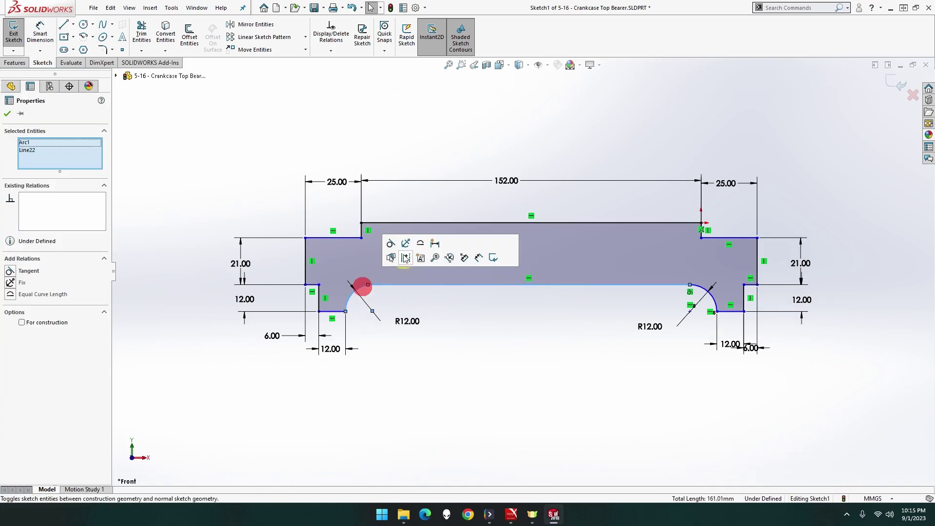
{"action": "left_click", "coordinate": [390, 244]}
{"action": "left_click", "coordinate": [452, 320]}
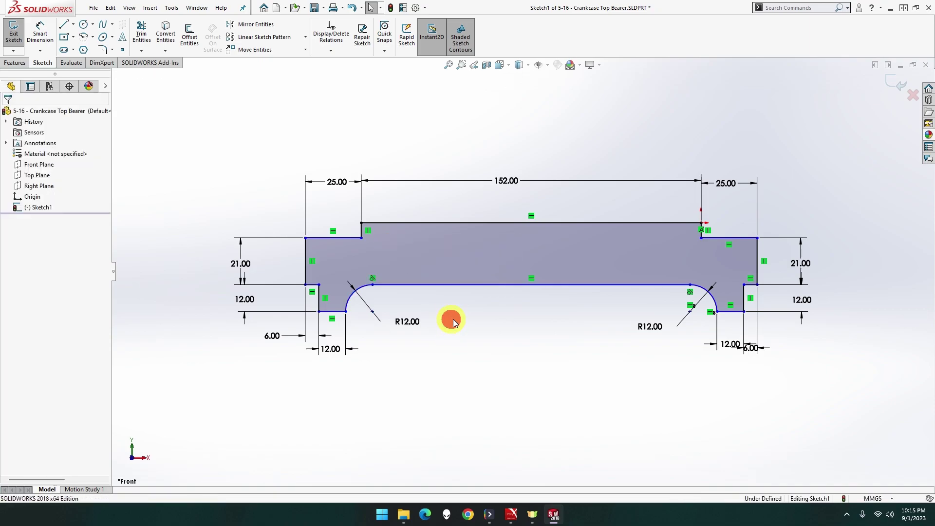
{"action": "left_click", "coordinate": [690, 288]}
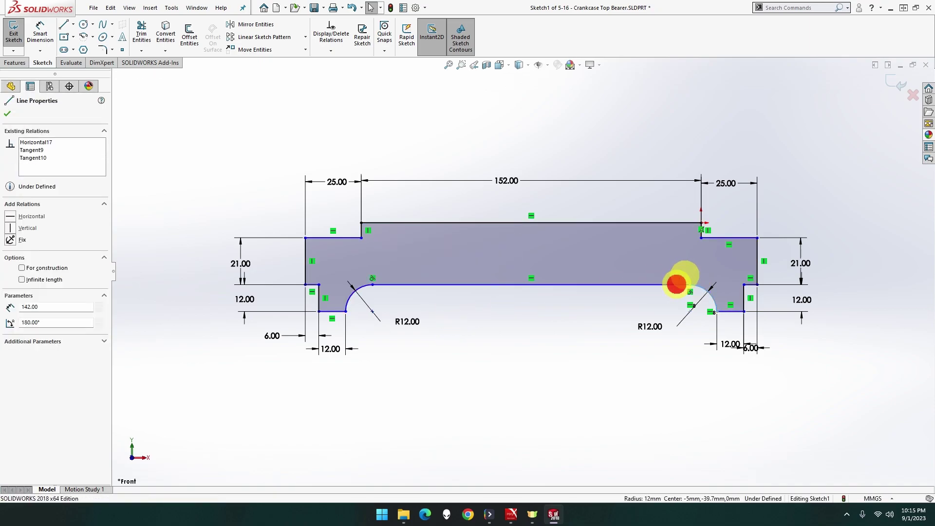
{"action": "left_click", "coordinate": [678, 285], "text": "ctrl"}
{"action": "left_click", "coordinate": [705, 244]}
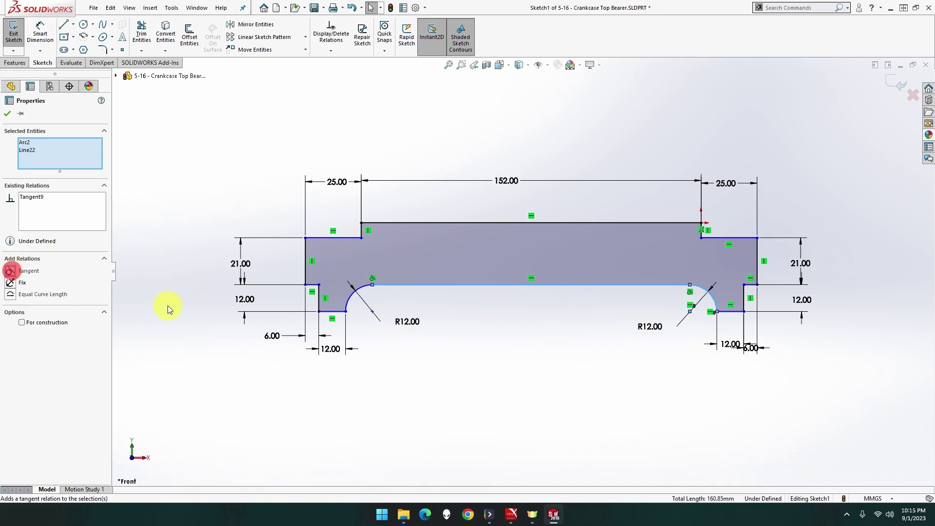
{"action": "left_click", "coordinate": [555, 350]}
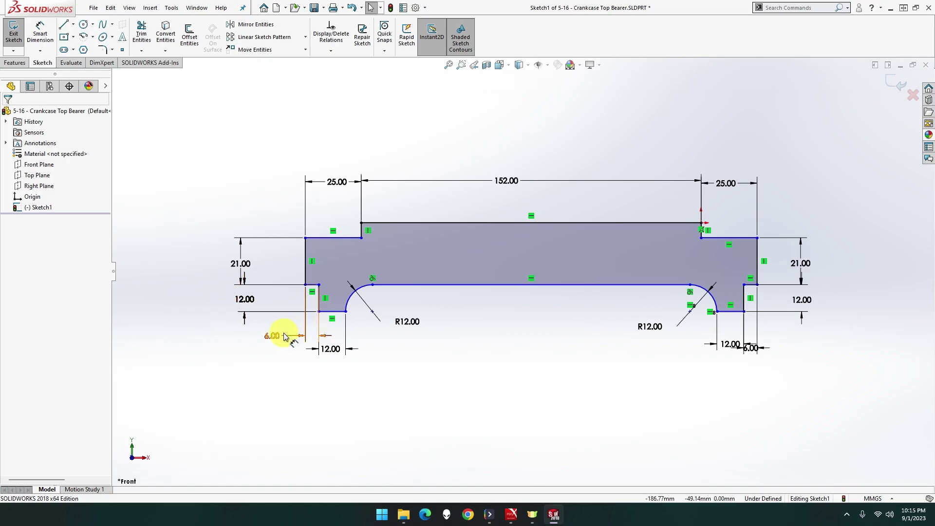
{"action": "mouse_move", "coordinate": [730, 344]}
{"action": "left_mouse_down"}
{"action": "mouse_move", "coordinate": [720, 371]}
{"action": "mouse_move", "coordinate": [779, 351]}
{"action": "left_mouse_up"}
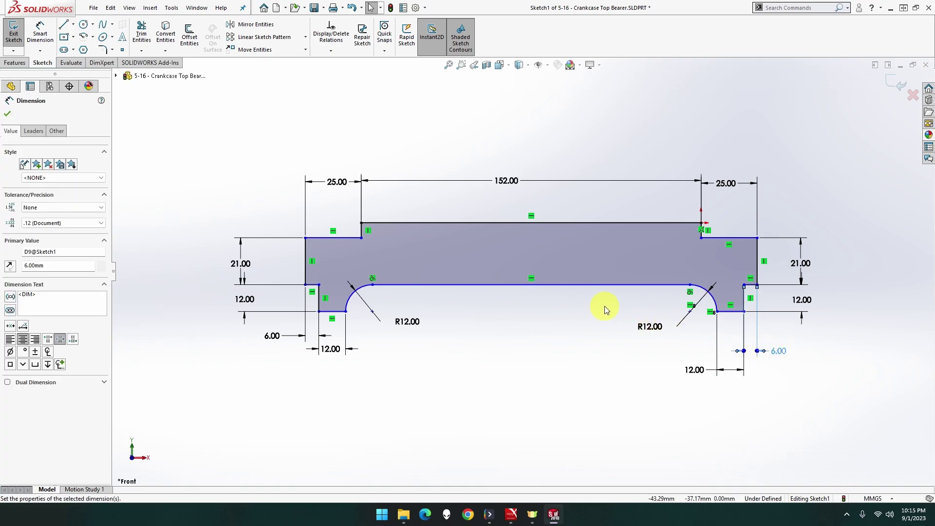
Step: Delete the short right horizontal and vertical lines and merge the line end into the top-right corner
{"action": "left_click", "coordinate": [709, 239]}
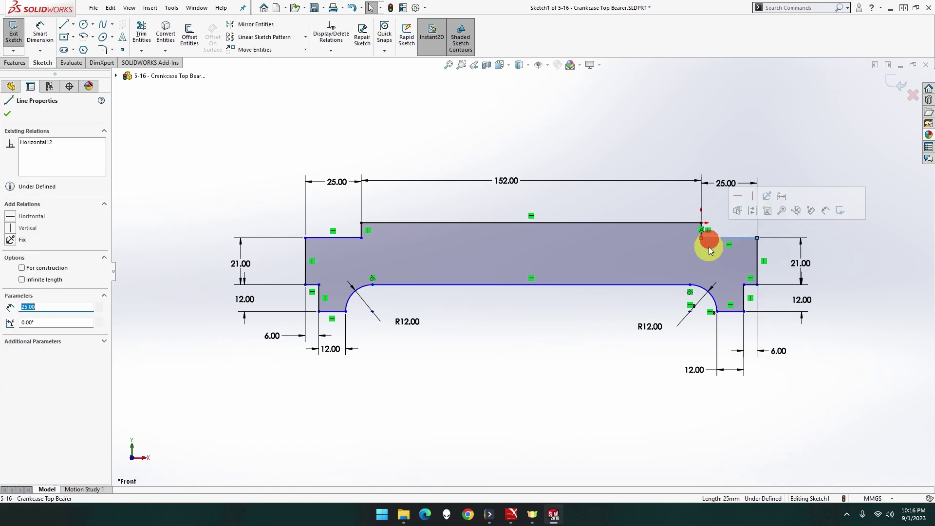
{"action": "key", "text": "Delete"}
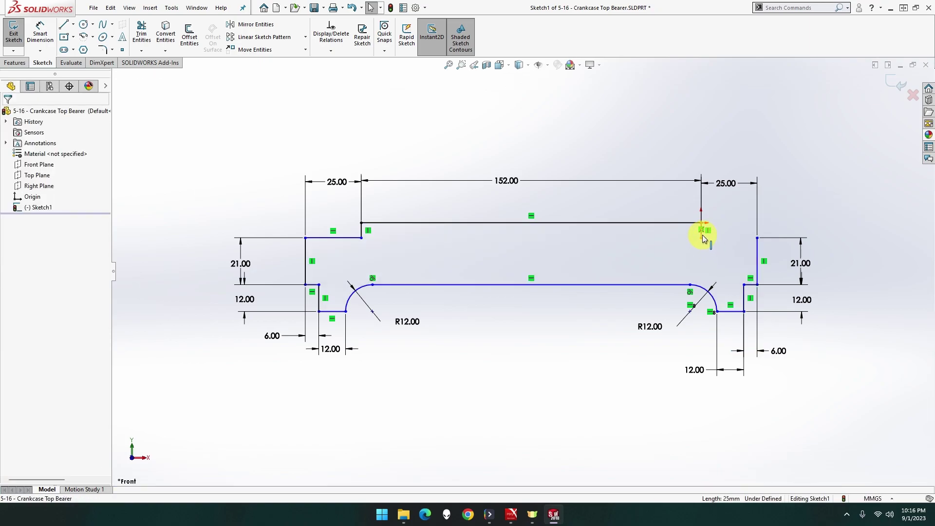
{"action": "left_click", "coordinate": [703, 235]}
{"action": "key", "text": "Delete"}
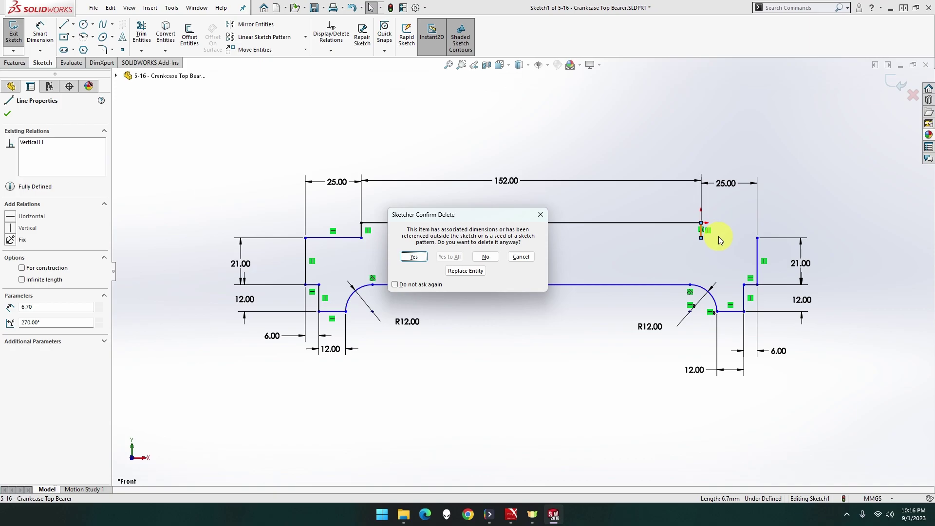
{"action": "left_click", "coordinate": [422, 257]}
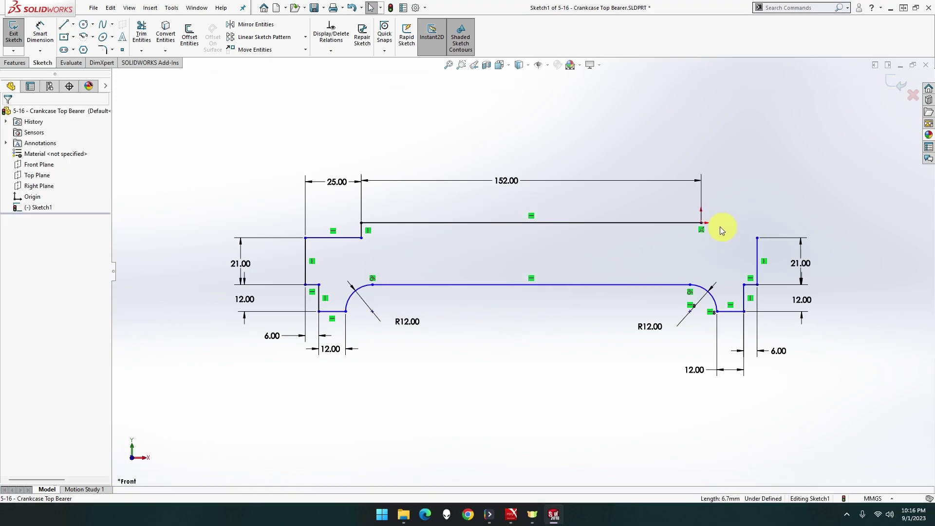
{"action": "left_click", "coordinate": [757, 237], "text": "ctrl"}
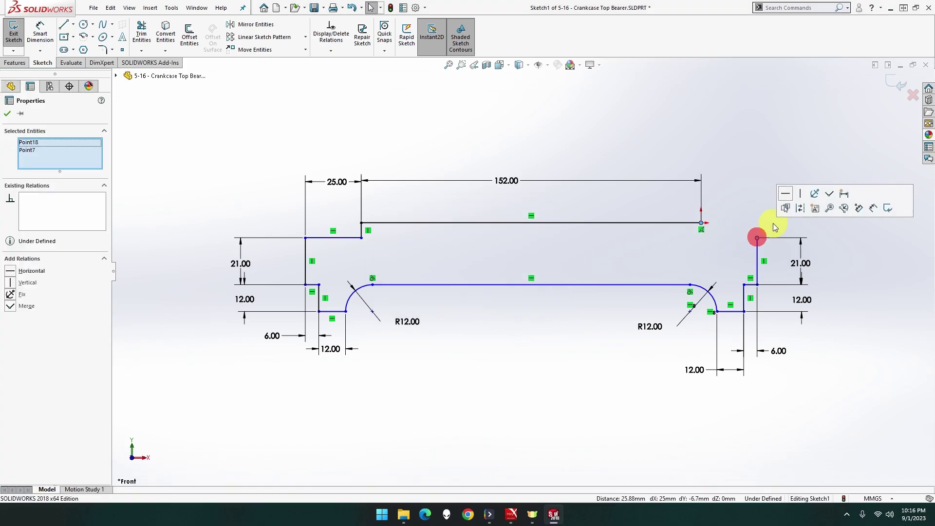
{"action": "left_click", "coordinate": [829, 193]}
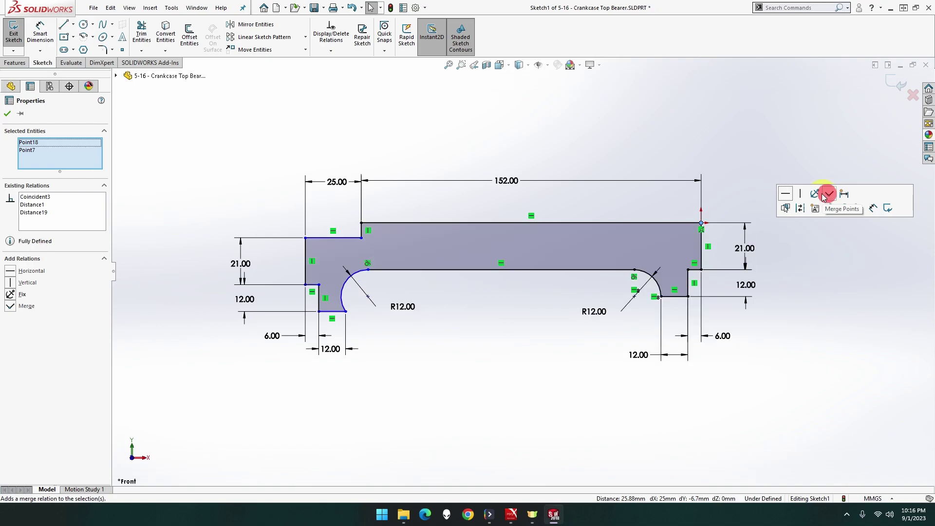
{"action": "left_click", "coordinate": [742, 201]}
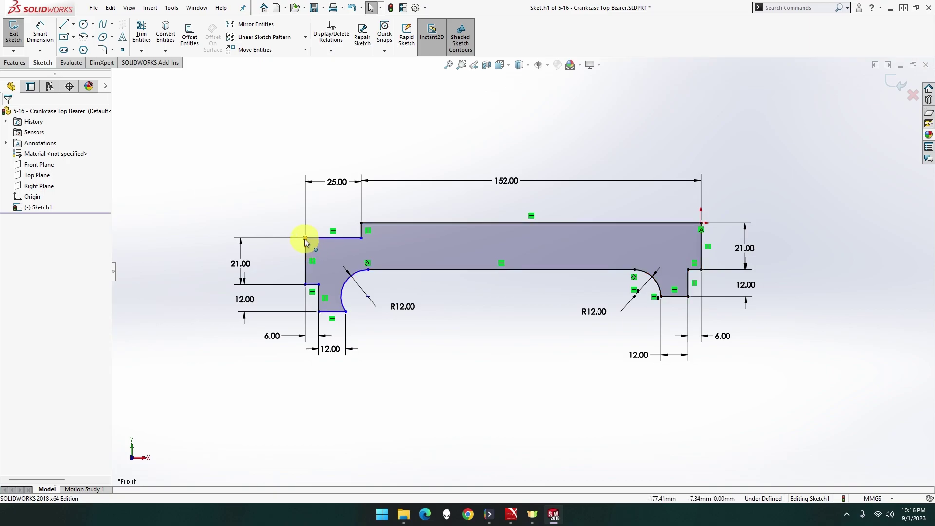
Step: Try dragging the top-left corner, then undo a conflicting horizontal relation on the left arc
{"action": "mouse_move", "coordinate": [306, 238]}
{"action": "left_mouse_down"}
{"action": "mouse_move", "coordinate": [286, 246]}
{"action": "mouse_move", "coordinate": [288, 236]}
{"action": "left_mouse_up"}
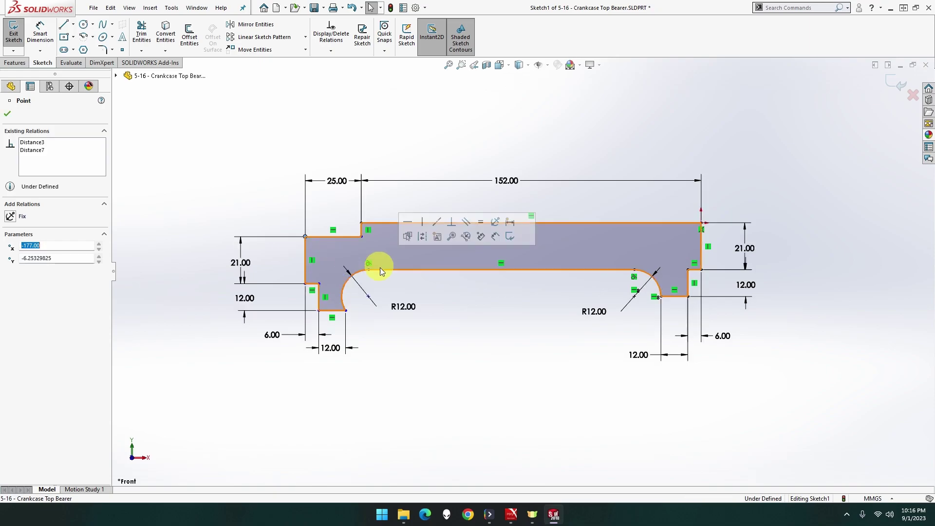
{"action": "left_click", "coordinate": [368, 297]}
{"action": "left_click", "coordinate": [345, 310], "text": "ctrl"}
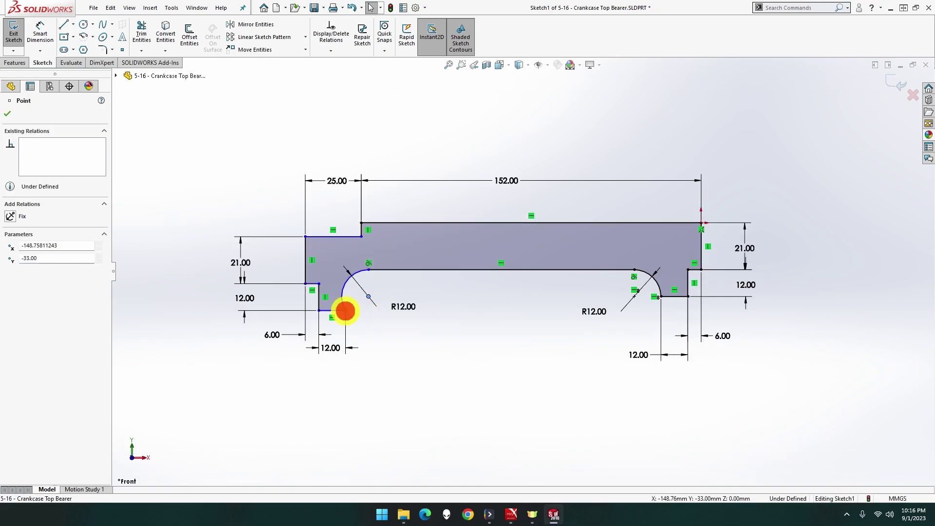
{"action": "left_click", "coordinate": [374, 269]}
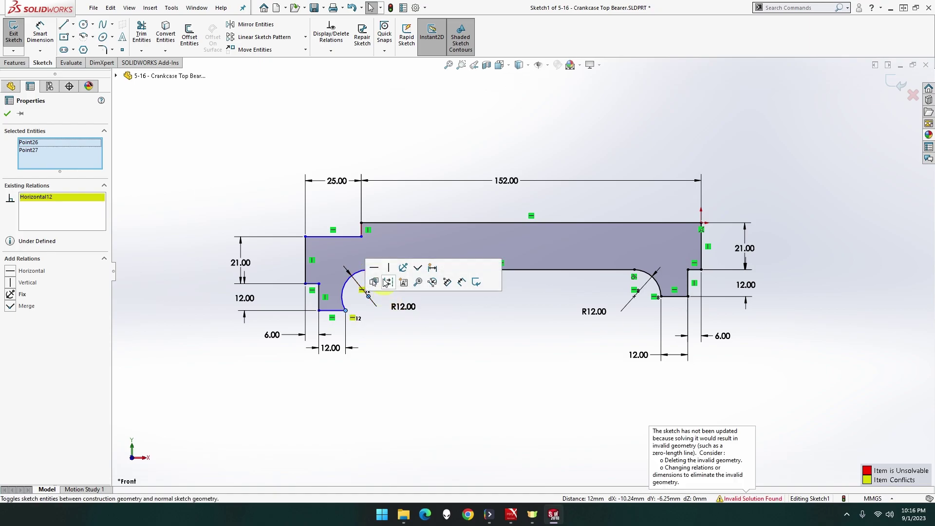
{"action": "key", "text": "ctrl+z"}
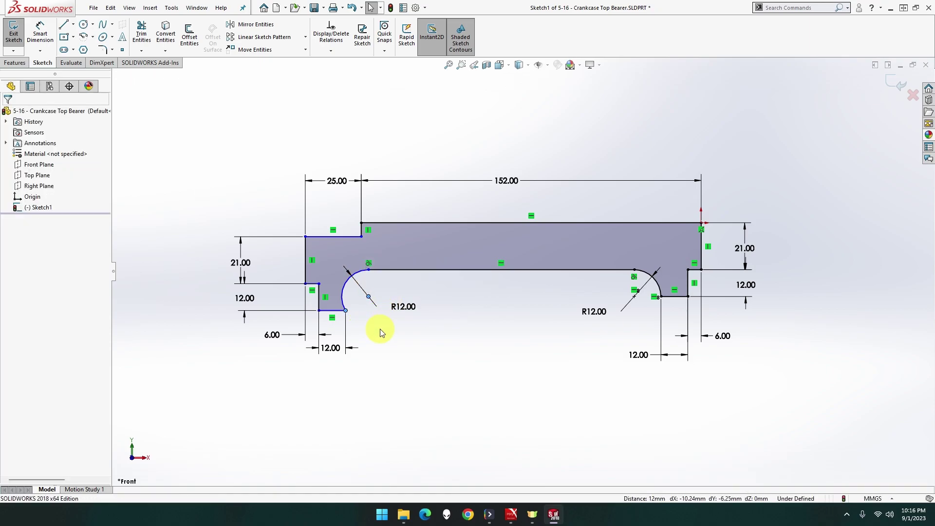
{"action": "left_click", "coordinate": [386, 329]}
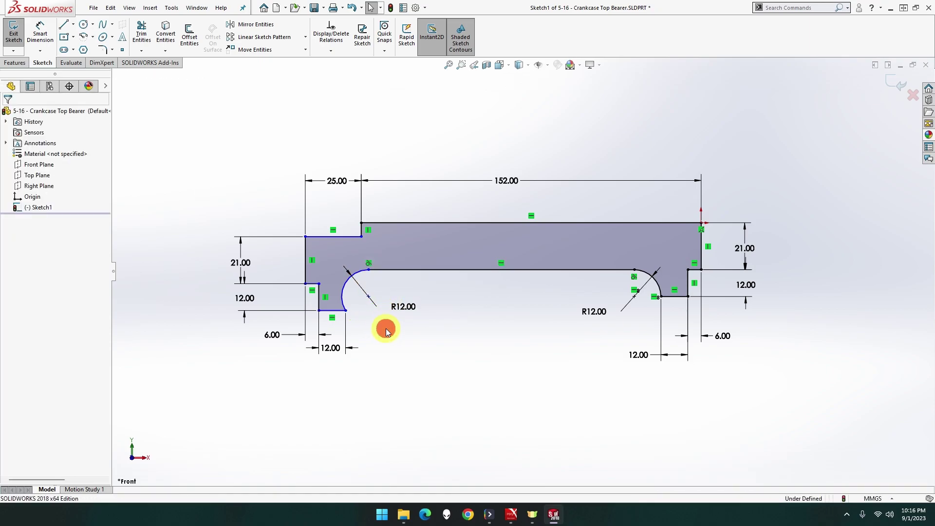
Step: Delete the right 21.00 height dimension and drag the bottom edge and left arc centre
{"action": "mouse_move", "coordinate": [334, 310]}
{"action": "left_mouse_down"}
{"action": "mouse_move", "coordinate": [368, 299]}
{"action": "mouse_move", "coordinate": [367, 313]}
{"action": "left_mouse_up"}
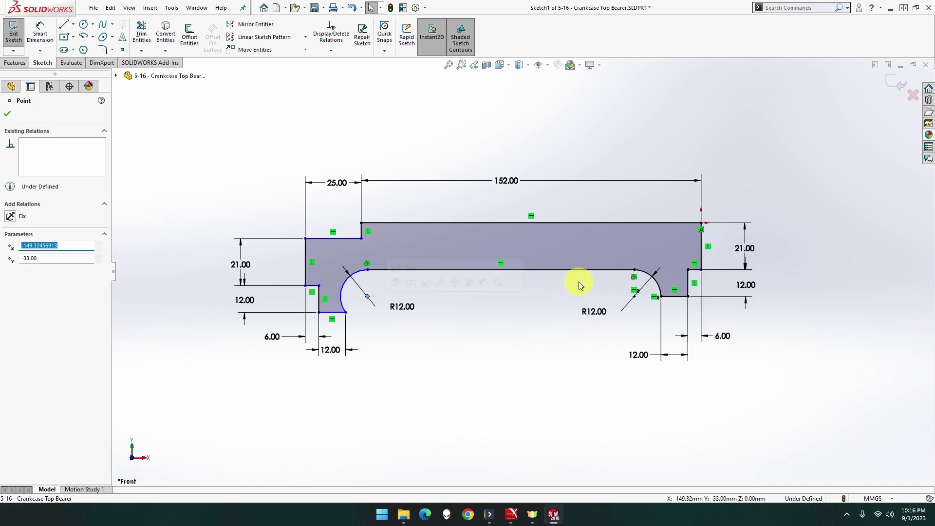
{"action": "left_click", "coordinate": [746, 245]}
{"action": "key", "text": "Delete"}
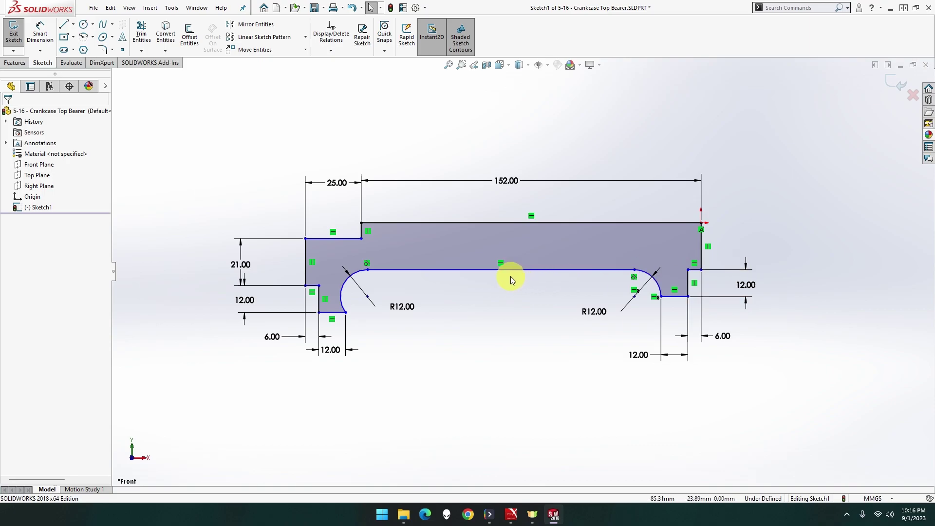
{"action": "mouse_move", "coordinate": [369, 299]}
{"action": "left_mouse_down"}
{"action": "mouse_move", "coordinate": [365, 309]}
{"action": "mouse_move", "coordinate": [390, 311]}
{"action": "mouse_move", "coordinate": [371, 301]}
{"action": "mouse_move", "coordinate": [388, 307]}
{"action": "mouse_move", "coordinate": [363, 321]}
{"action": "left_mouse_up"}
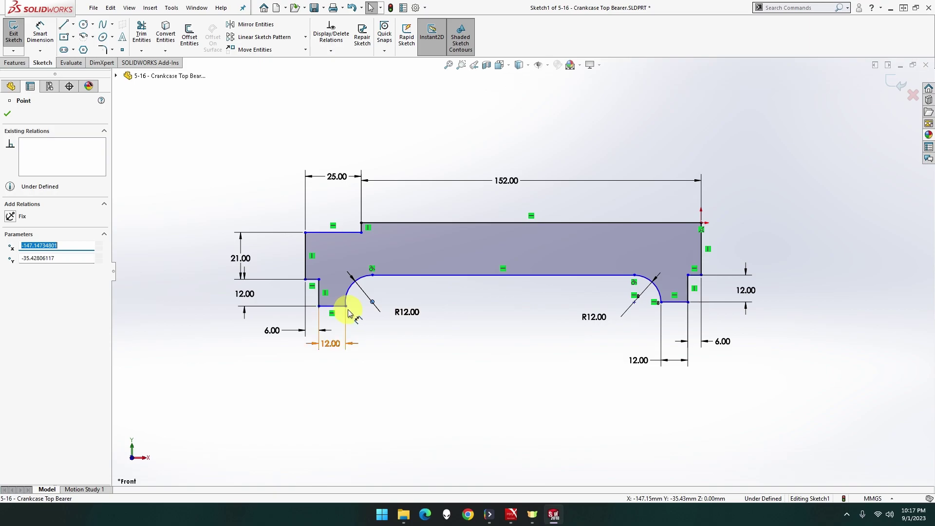
Step: Make the left R12 arc tangent to its adjacent line, then undo the change
{"action": "left_click", "coordinate": [345, 305]}
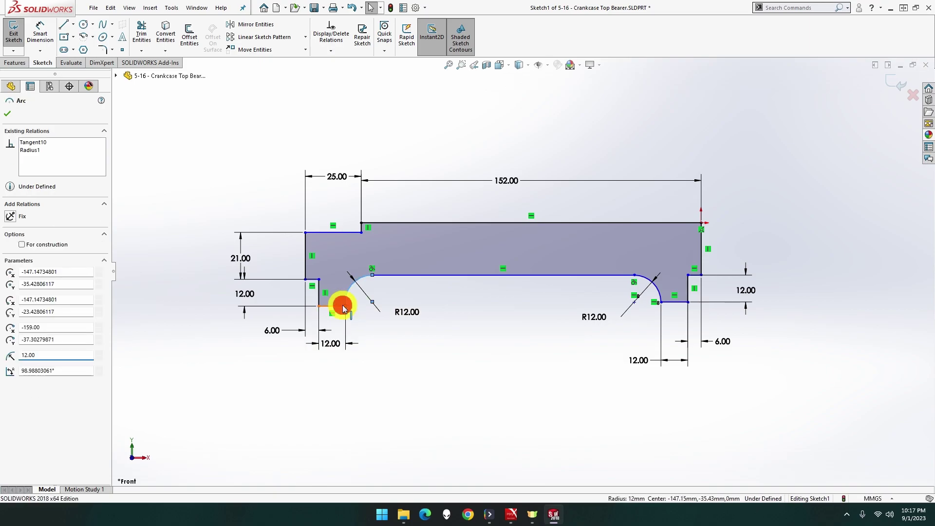
{"action": "left_click", "coordinate": [341, 306], "text": "ctrl"}
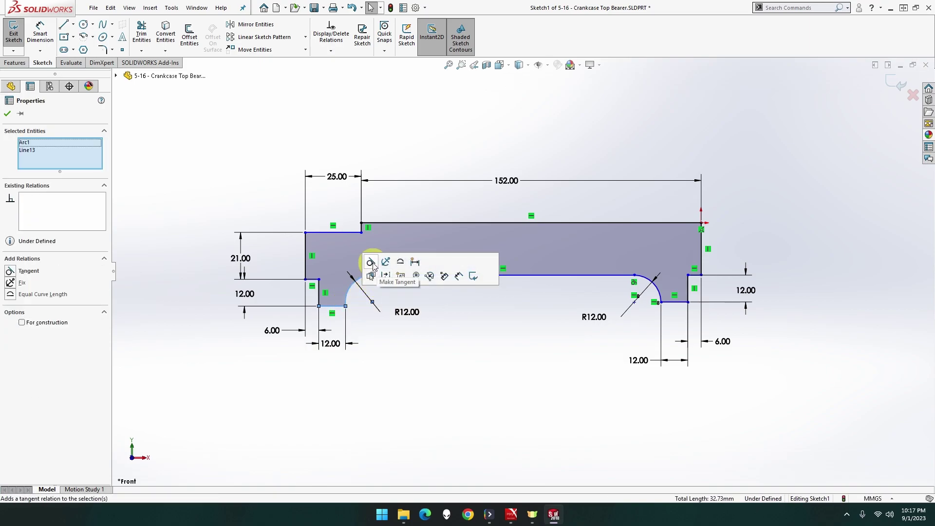
{"action": "left_click", "coordinate": [371, 263]}
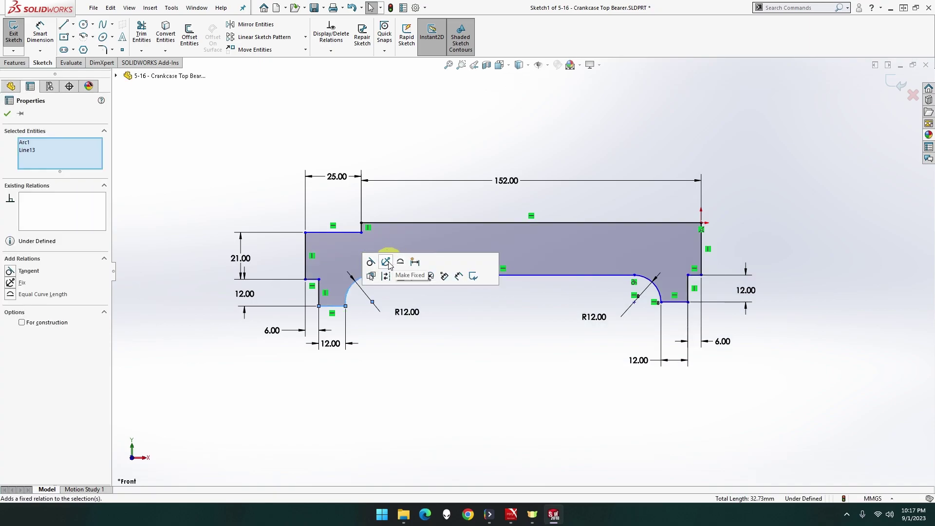
{"action": "left_click", "coordinate": [438, 334]}
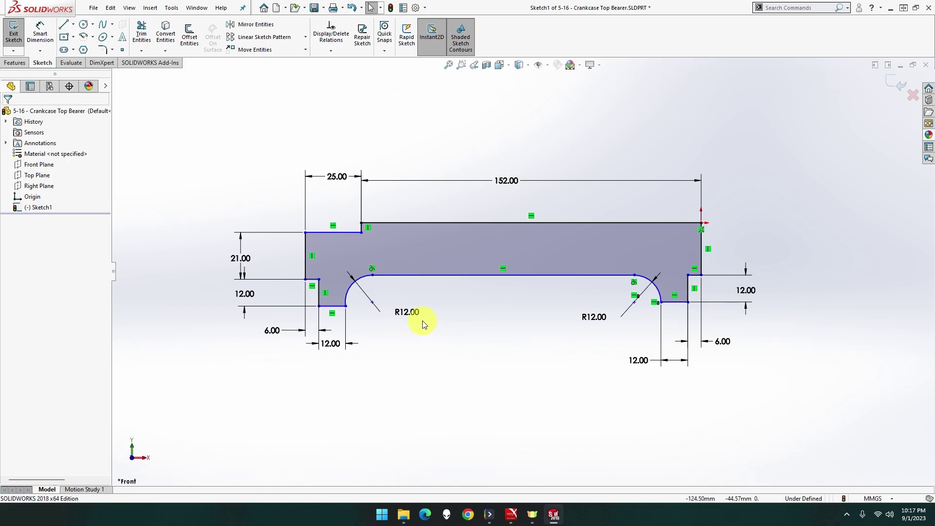
{"action": "left_click", "coordinate": [421, 319]}
{"action": "key", "text": "ctrl+z"}
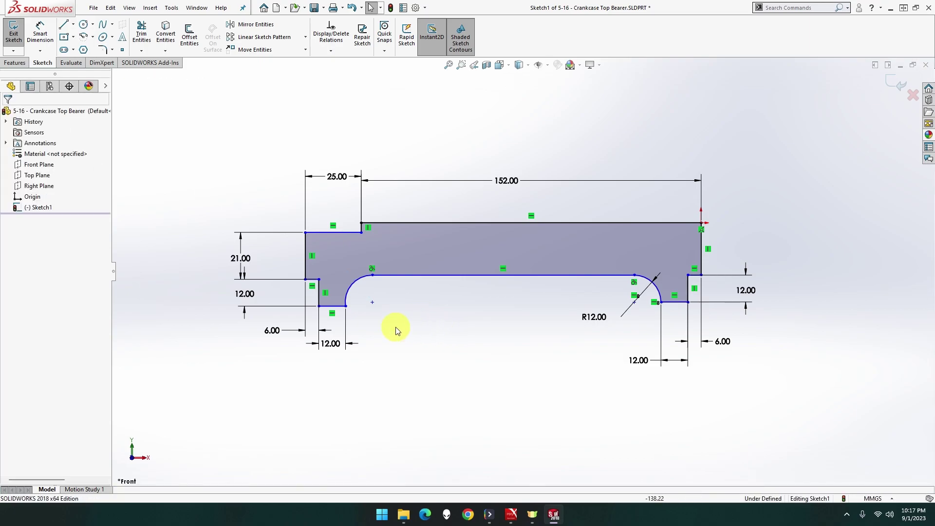
Step: Add Horizontal relations levelling the left arc's endpoint with its centre and the right arc's point
{"action": "left_click", "coordinate": [372, 302]}
{"action": "left_click", "coordinate": [346, 305], "text": "ctrl"}
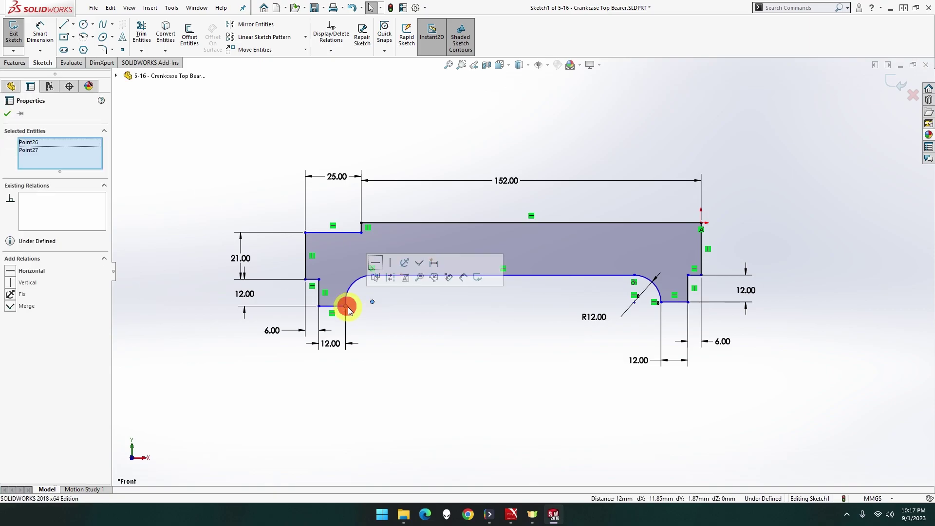
{"action": "left_click", "coordinate": [376, 264]}
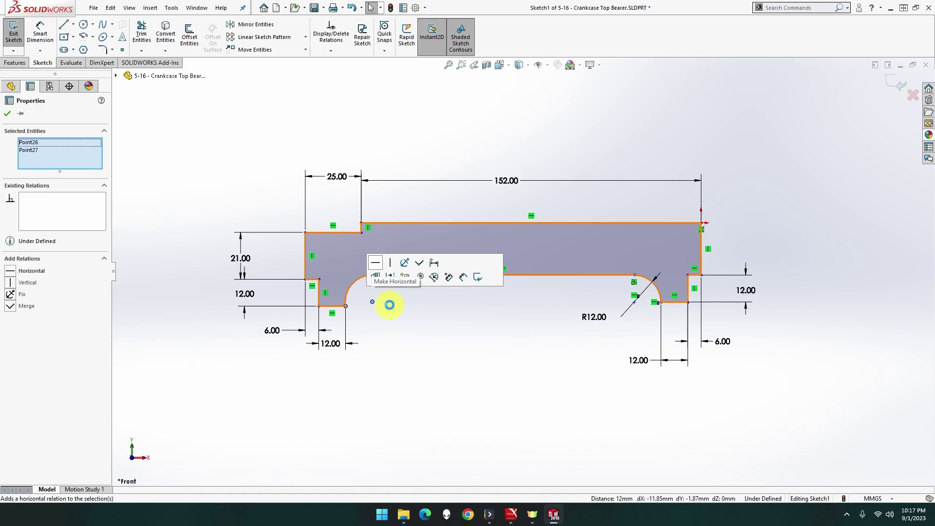
{"action": "left_click", "coordinate": [408, 324]}
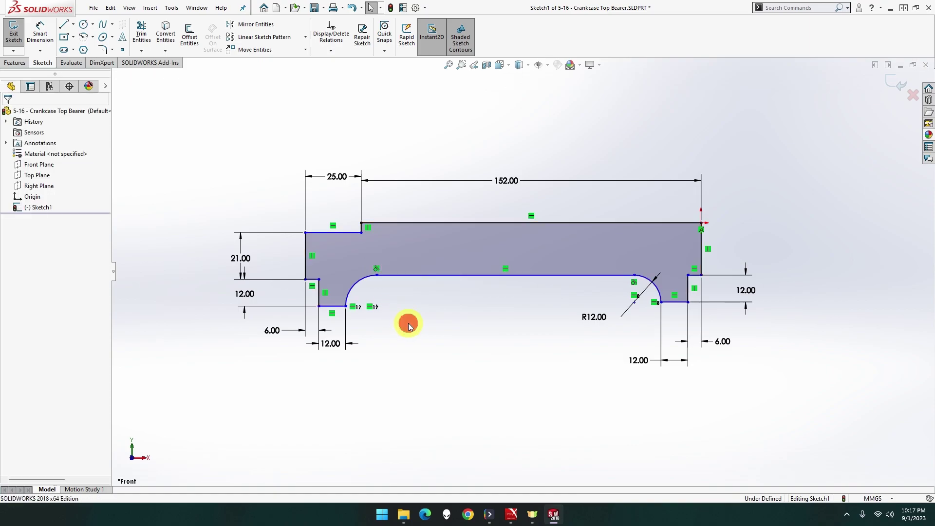
{"action": "left_click", "coordinate": [635, 303]}
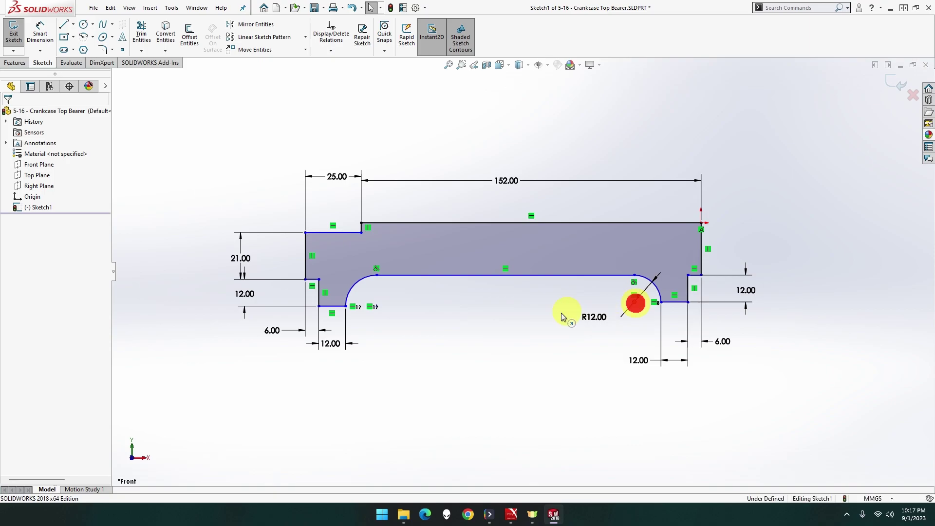
{"action": "left_click", "coordinate": [345, 306], "text": "ctrl"}
{"action": "left_click", "coordinate": [373, 262]}
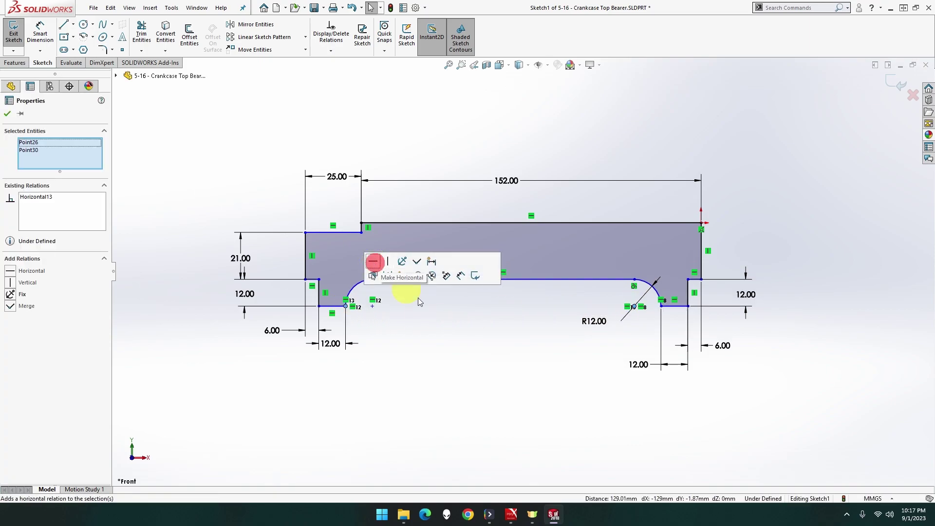
{"action": "left_click", "coordinate": [440, 320]}
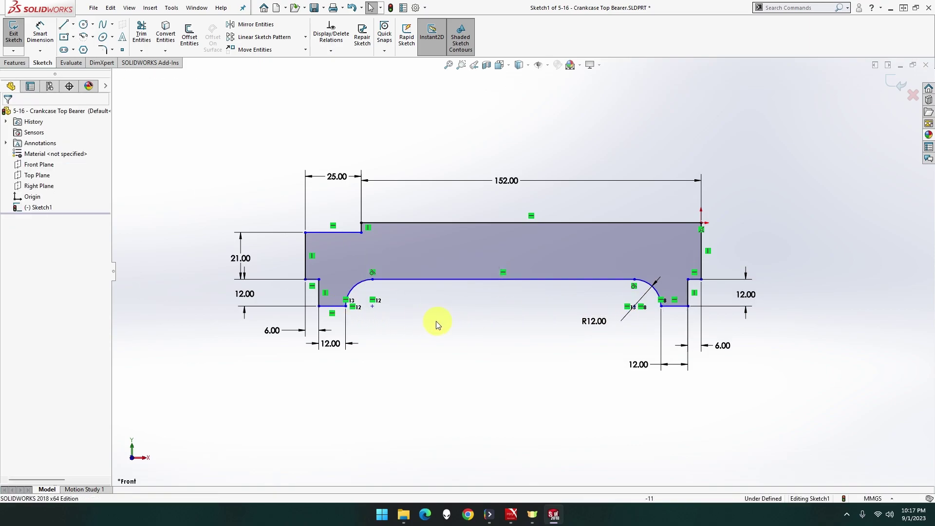
Step: Dimension the left arc as a driven R12 and add a vertical height dimension to the top-left step
{"action": "left_click", "coordinate": [38, 43]}
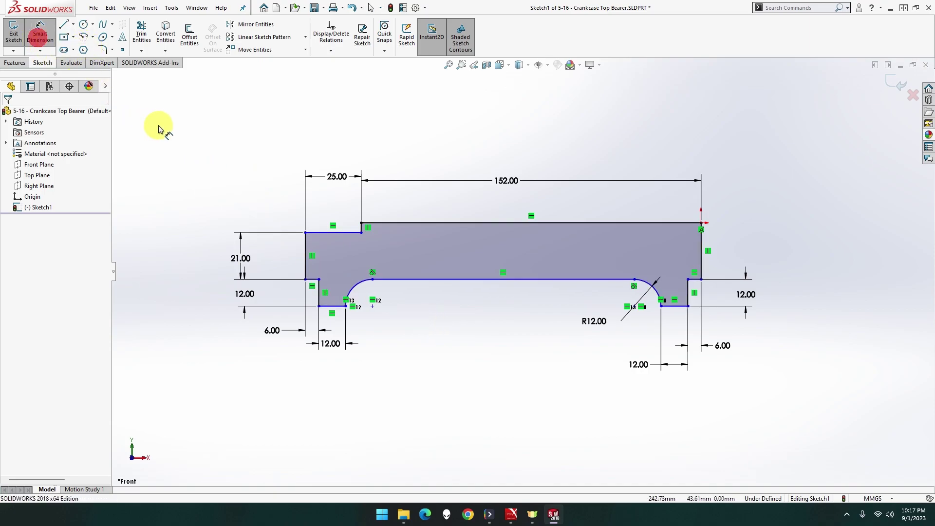
{"action": "left_click", "coordinate": [355, 286]}
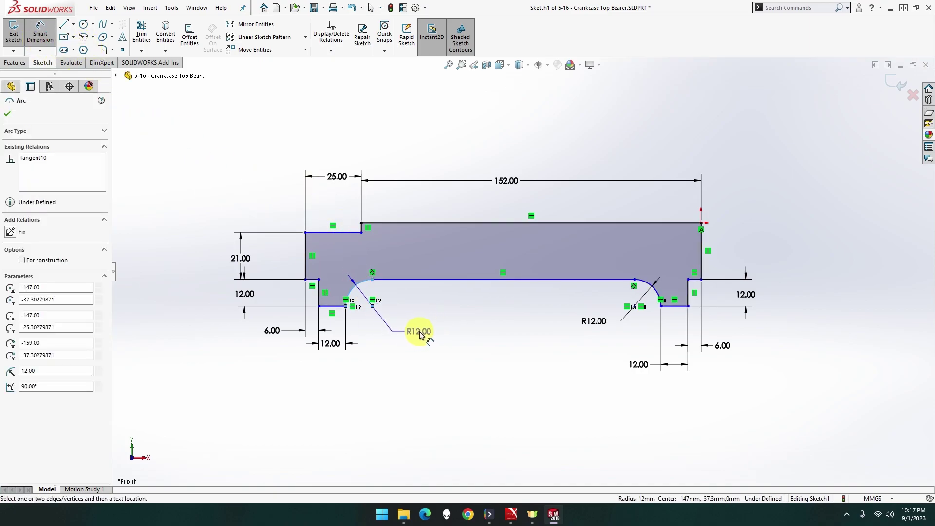
{"action": "left_click", "coordinate": [420, 330]}
{"action": "left_click", "coordinate": [516, 258]}
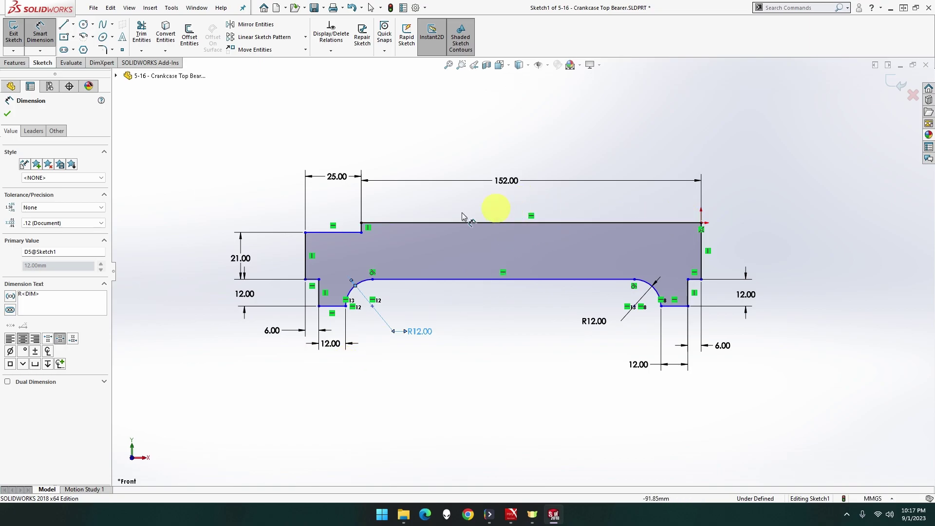
{"action": "left_click", "coordinate": [376, 229]}
{"action": "left_click", "coordinate": [281, 228]}
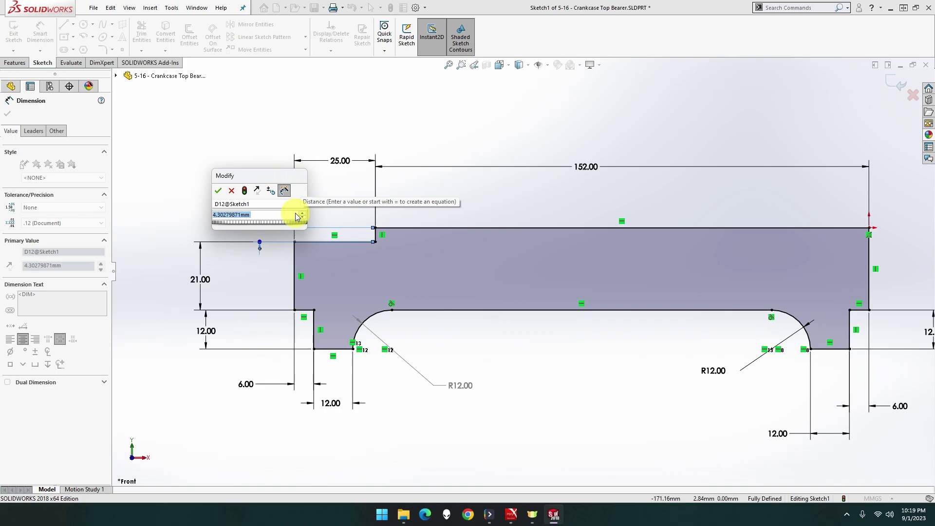
Step: Enter 6 mm for the top-left step height and bring up the Features tools
{"action": "type", "text": "6"}
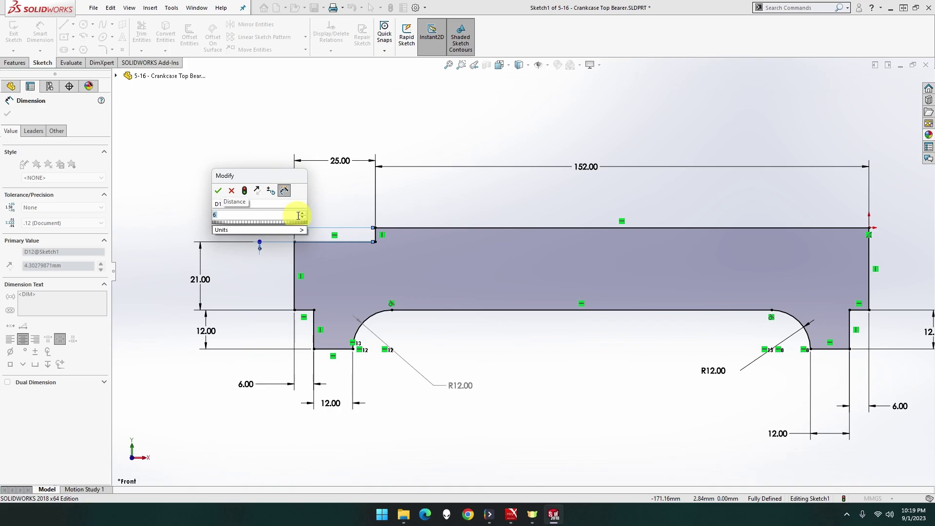
{"action": "key", "text": "Return"}
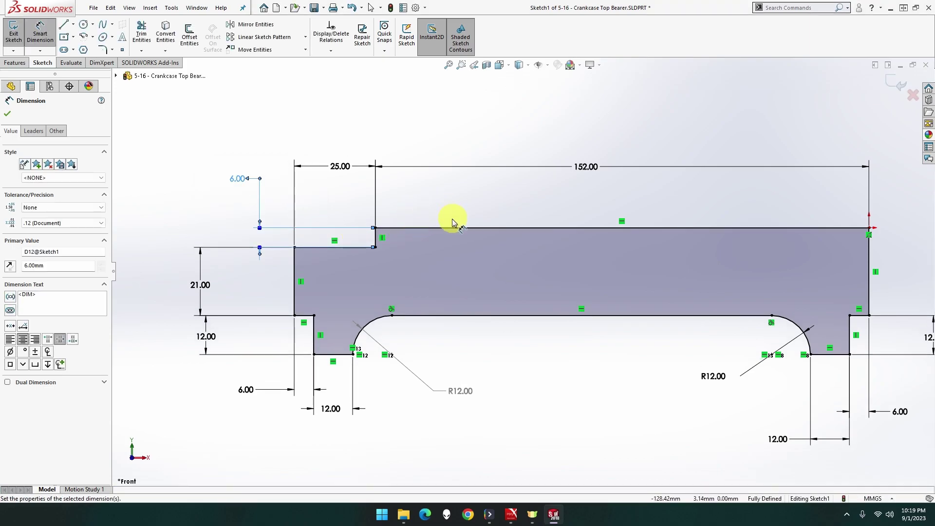
{"action": "left_click", "coordinate": [419, 208]}
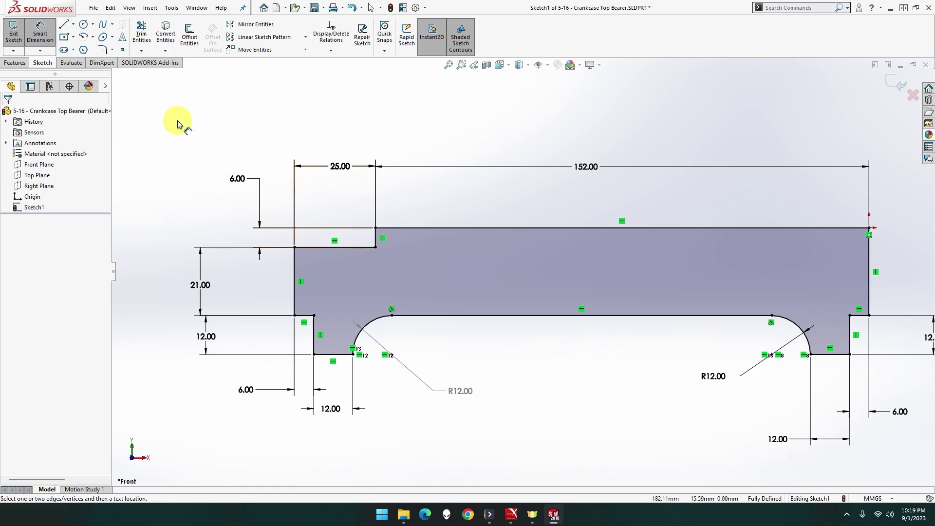
{"action": "left_click", "coordinate": [18, 62]}
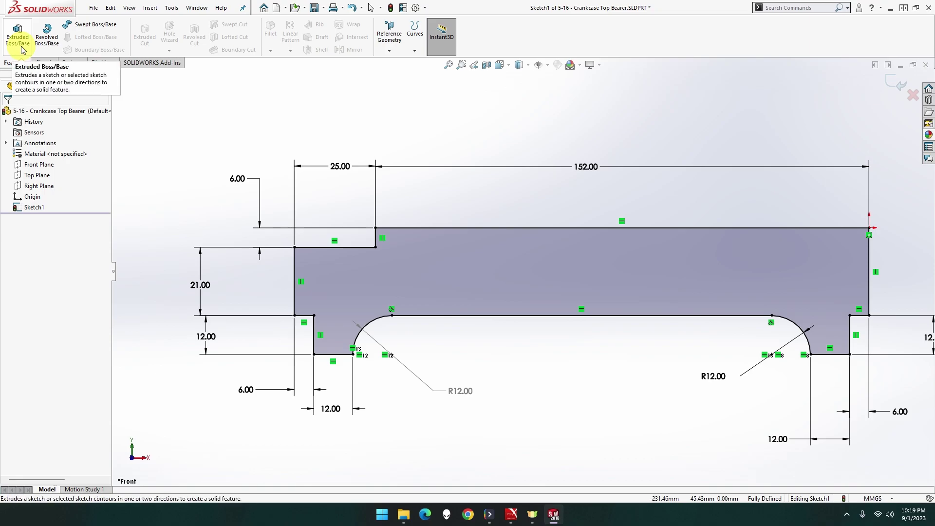
Step: Extrude the sketch Mid Plane to a 12 mm depth, creating Boss-Extrude1
{"action": "left_click", "coordinate": [18, 35]}
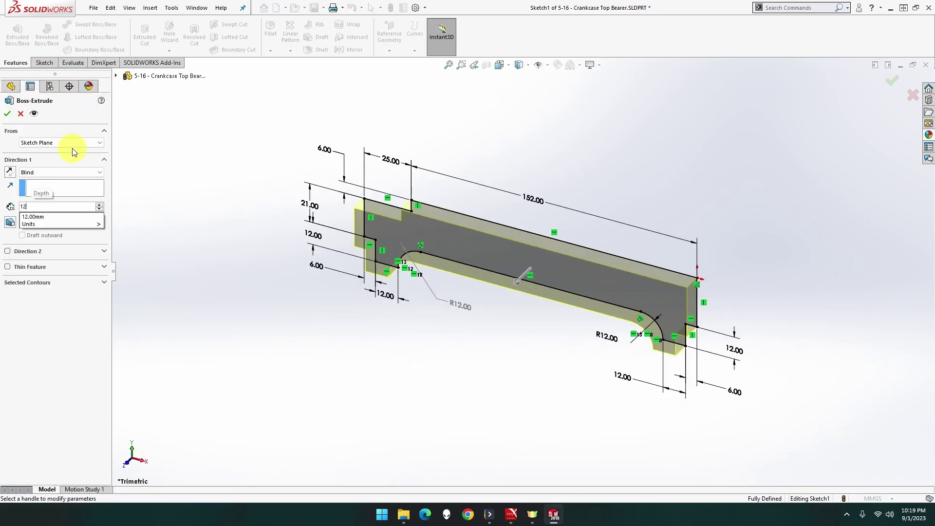
{"action": "left_click", "coordinate": [66, 171]}
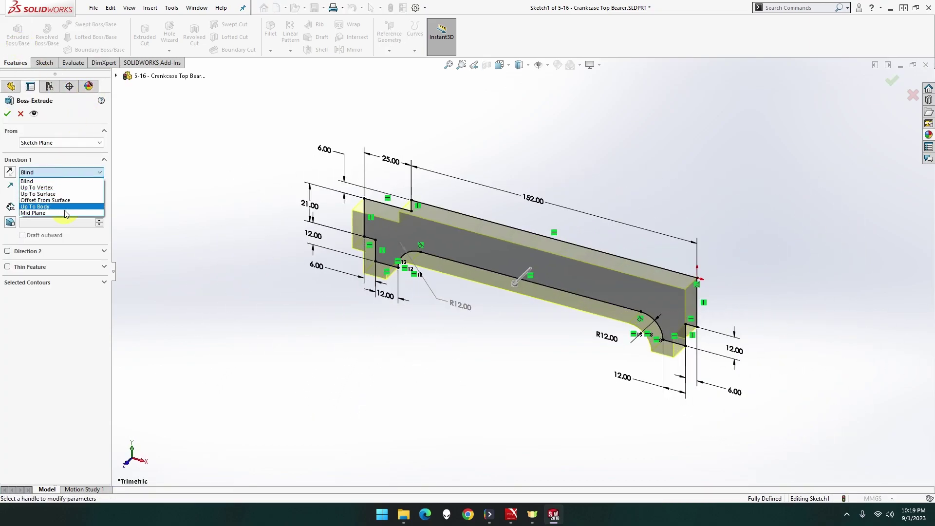
{"action": "left_click", "coordinate": [63, 213]}
{"action": "left_click", "coordinate": [8, 113]}
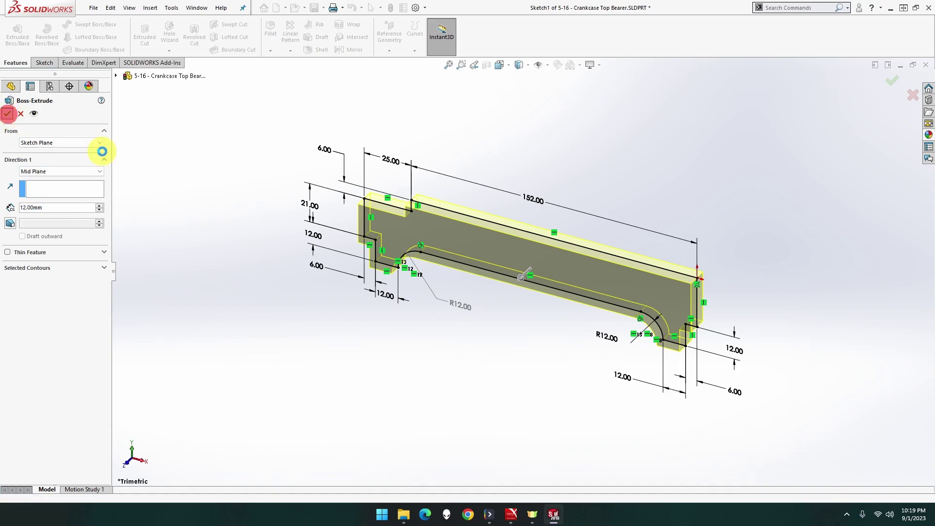
{"action": "left_click", "coordinate": [291, 204]}
Step: Turn the view Normal To the front face and start Sketch2 on it
{"action": "right_click", "coordinate": [472, 249]}
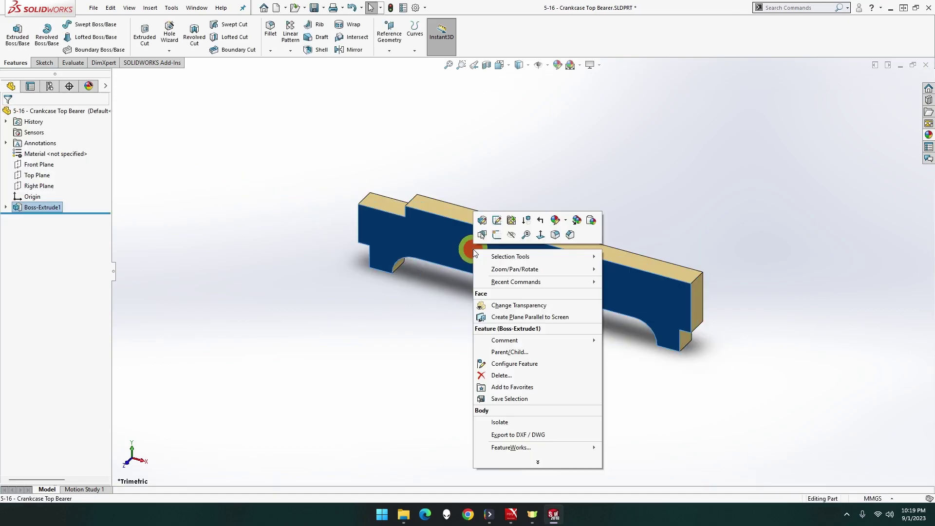
{"action": "left_click", "coordinate": [538, 238]}
{"action": "right_click", "coordinate": [516, 264]}
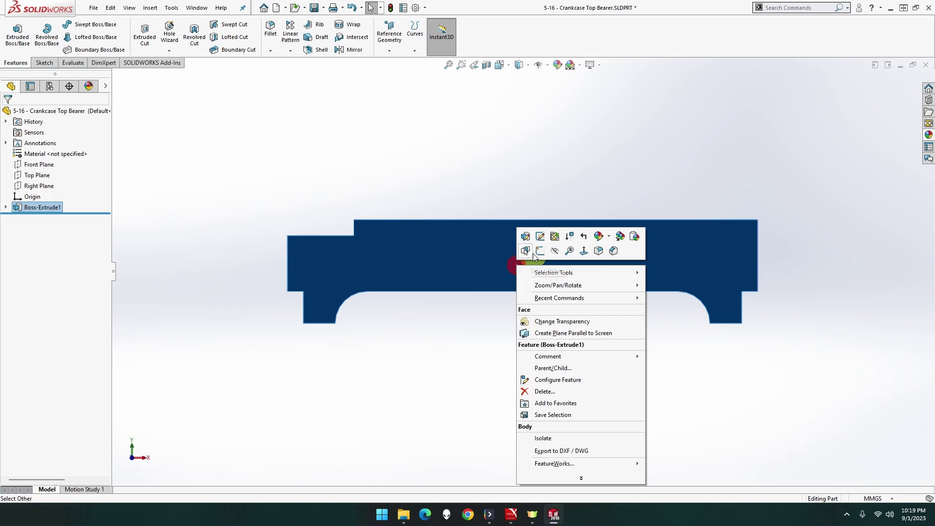
{"action": "left_click", "coordinate": [540, 253]}
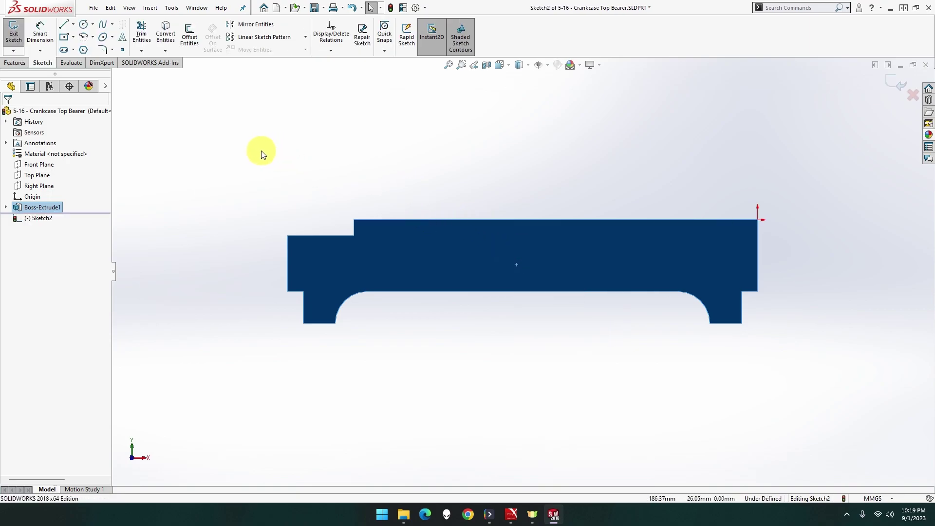
Step: Sketch the first two centre-point semicircles with centres on the top edge
{"action": "left_click", "coordinate": [84, 41]}
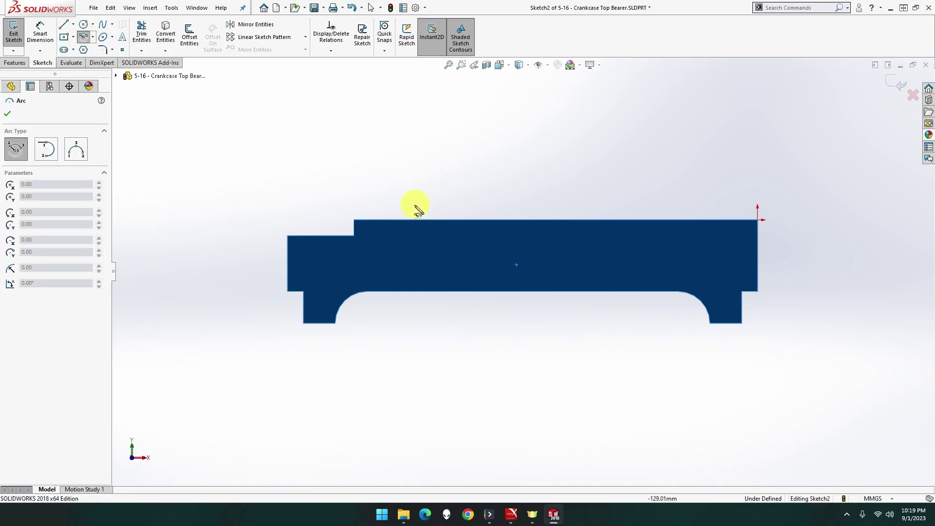
{"action": "left_click", "coordinate": [410, 219]}
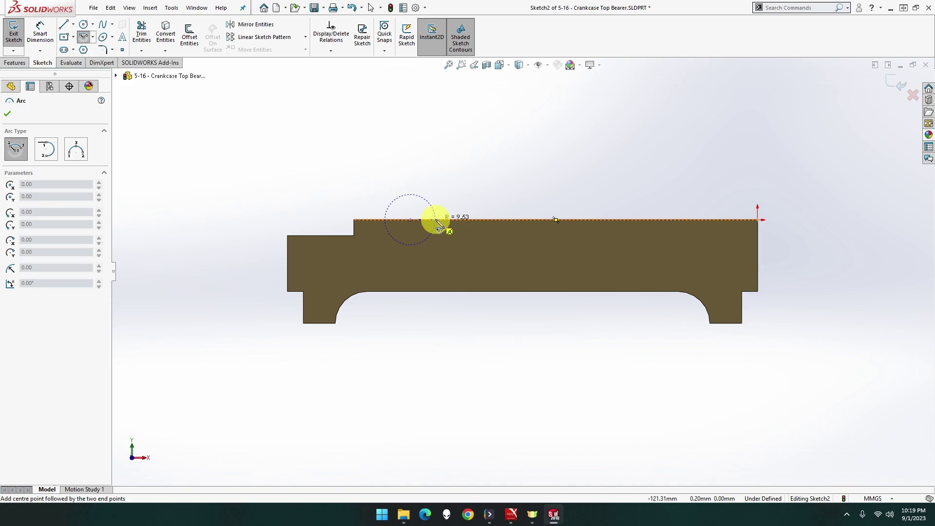
{"action": "left_click", "coordinate": [432, 220]}
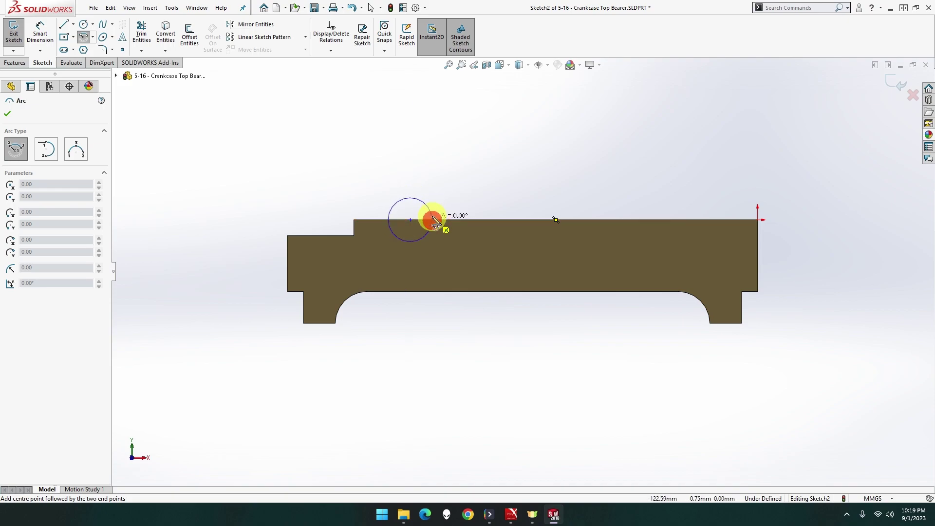
{"action": "left_click", "coordinate": [388, 218]}
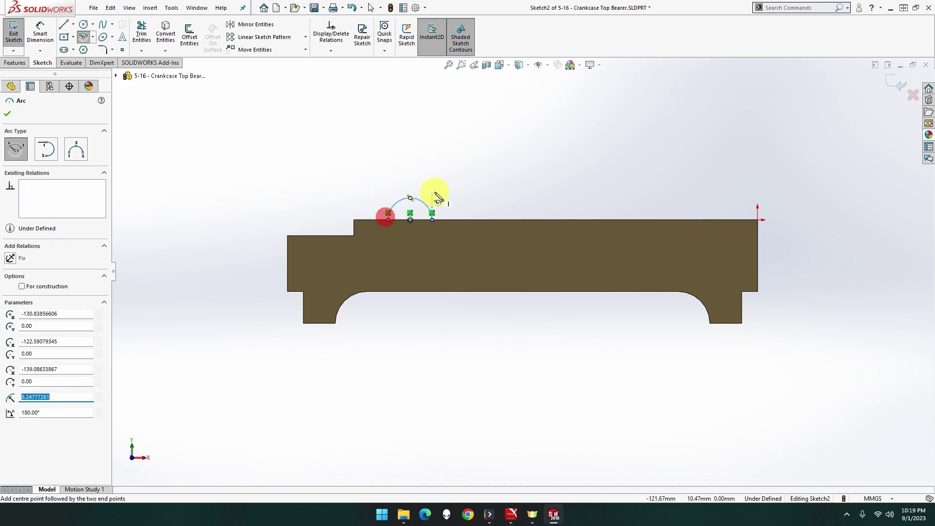
{"action": "left_click", "coordinate": [496, 219]}
{"action": "left_click", "coordinate": [510, 219]}
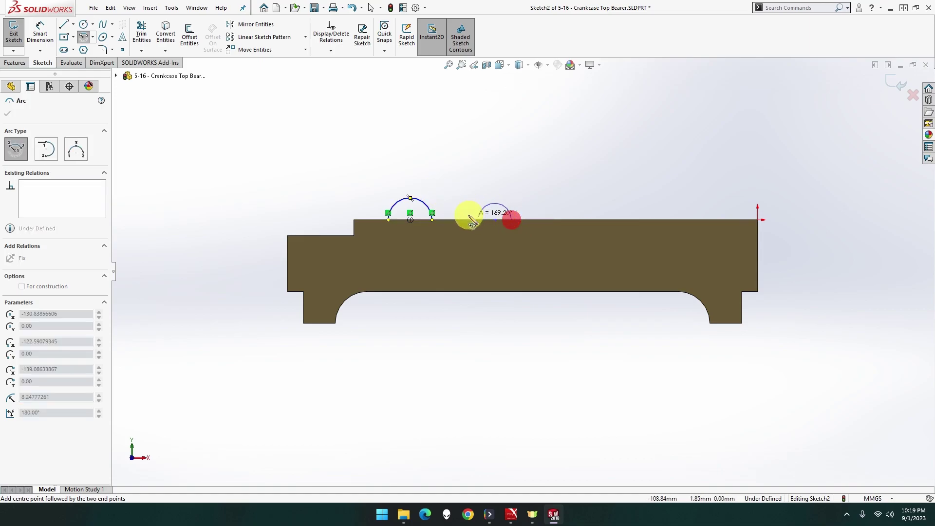
{"action": "left_click", "coordinate": [478, 220]}
Step: Sketch the third and fourth semicircles toward the right end, then select the last two arcs
{"action": "left_click", "coordinate": [572, 219]}
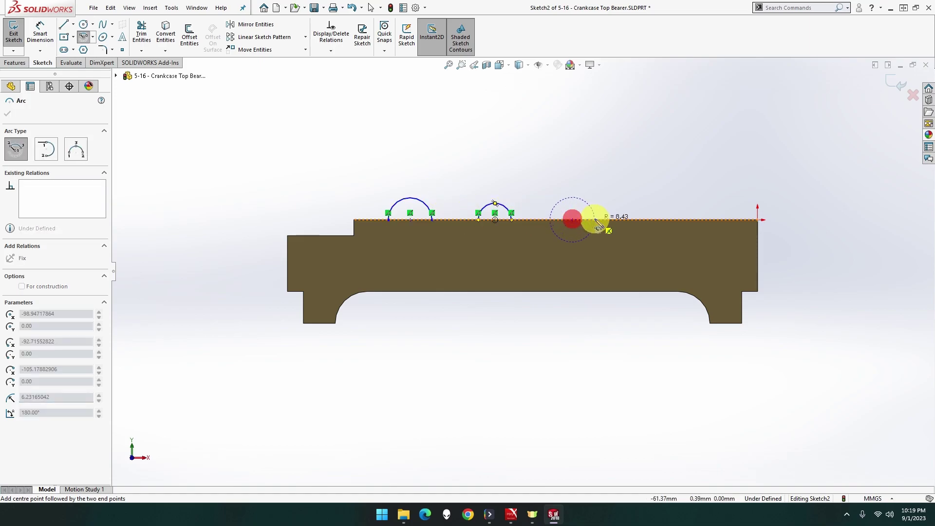
{"action": "left_click", "coordinate": [595, 220]}
{"action": "left_click", "coordinate": [549, 219]}
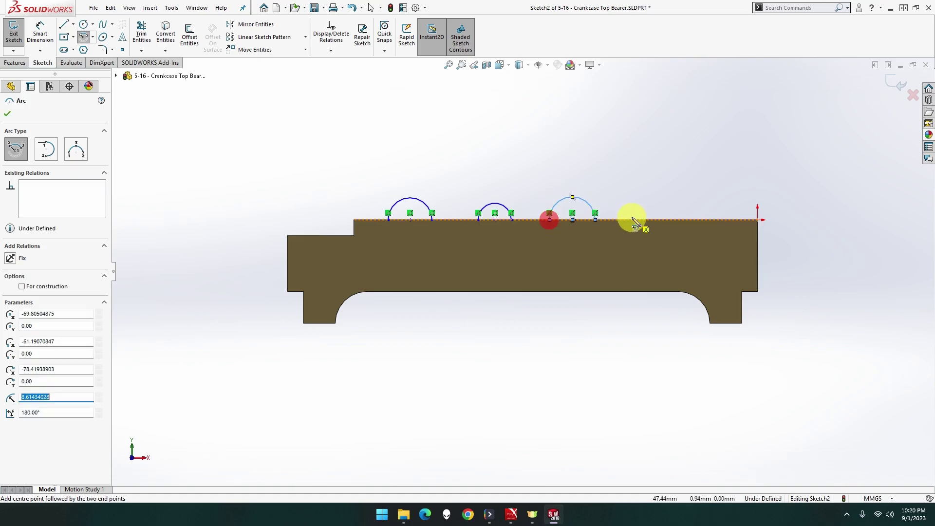
{"action": "left_click", "coordinate": [664, 220]}
{"action": "left_click", "coordinate": [692, 220]}
{"action": "left_click", "coordinate": [649, 220]}
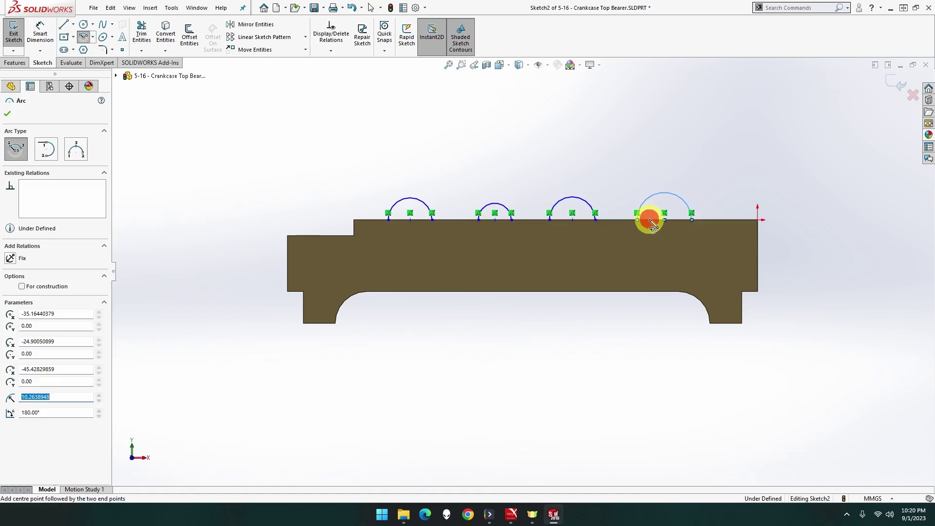
{"action": "key", "text": "Escape"}
{"action": "left_click", "coordinate": [647, 202]}
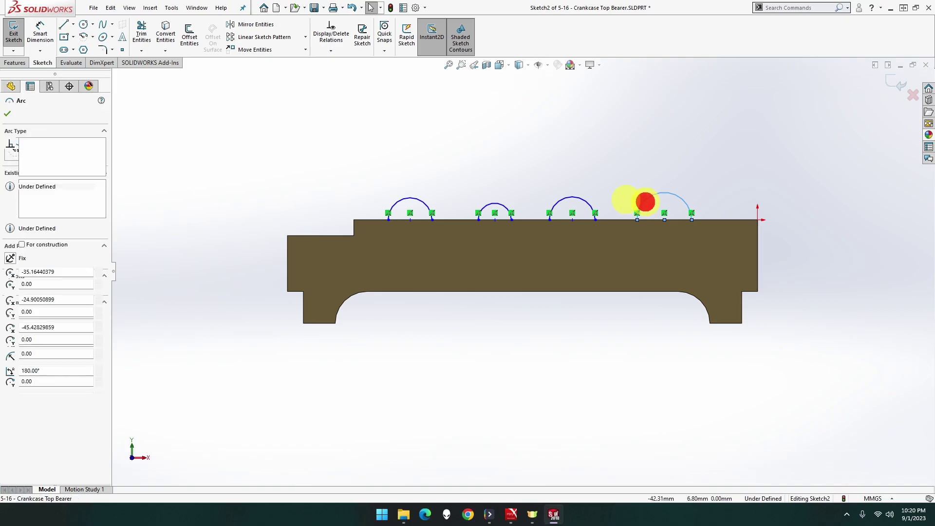
{"action": "left_click", "coordinate": [591, 203], "text": "ctrl"}
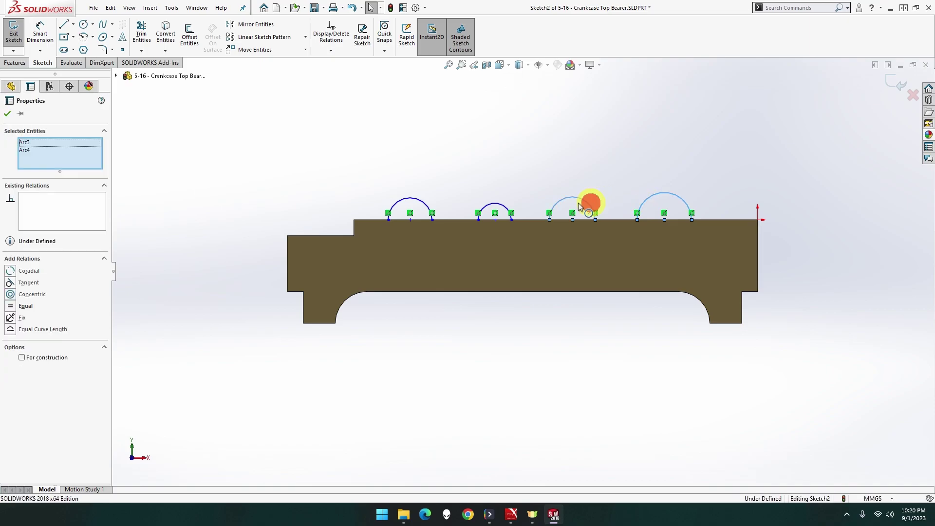
Step: Select all four arcs and apply an Equal relation to them
{"action": "left_click", "coordinate": [504, 204], "text": "ctrl"}
{"action": "left_click", "coordinate": [422, 201], "text": "ctrl"}
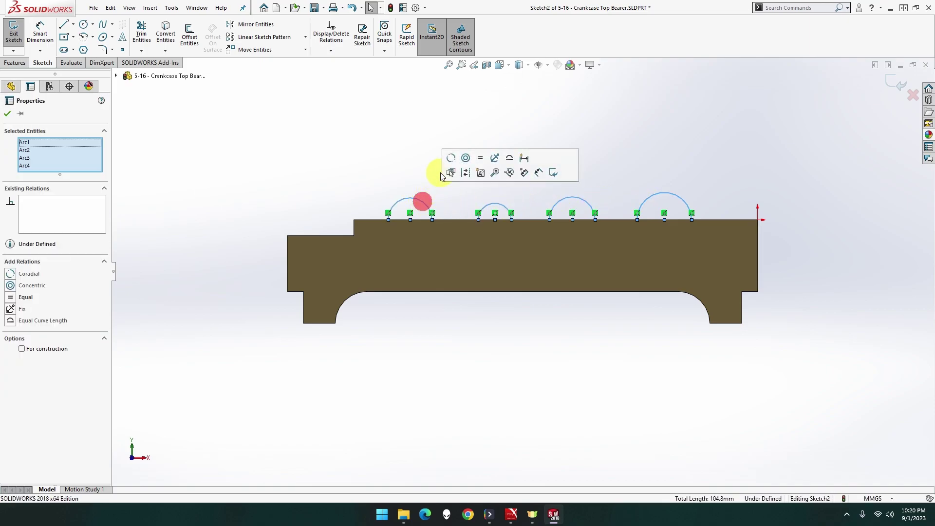
{"action": "left_click", "coordinate": [480, 158]}
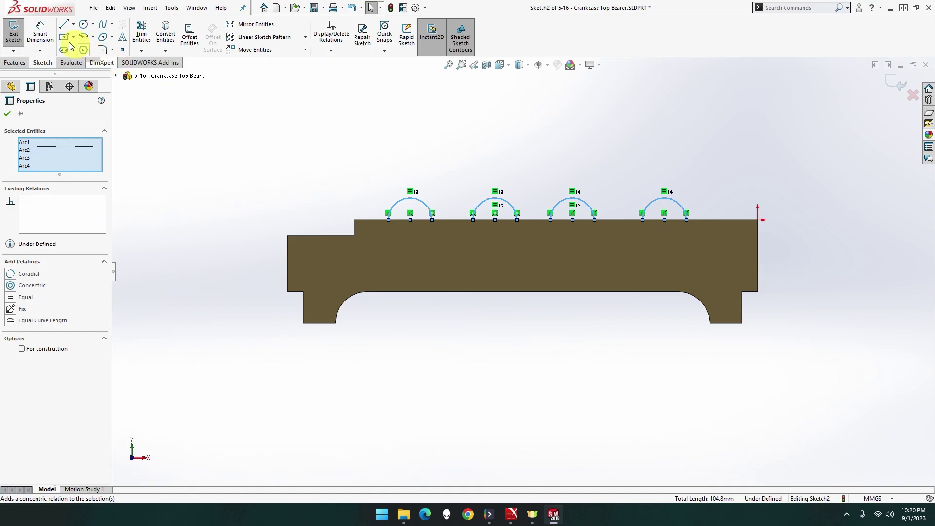
{"action": "left_click", "coordinate": [46, 35]}
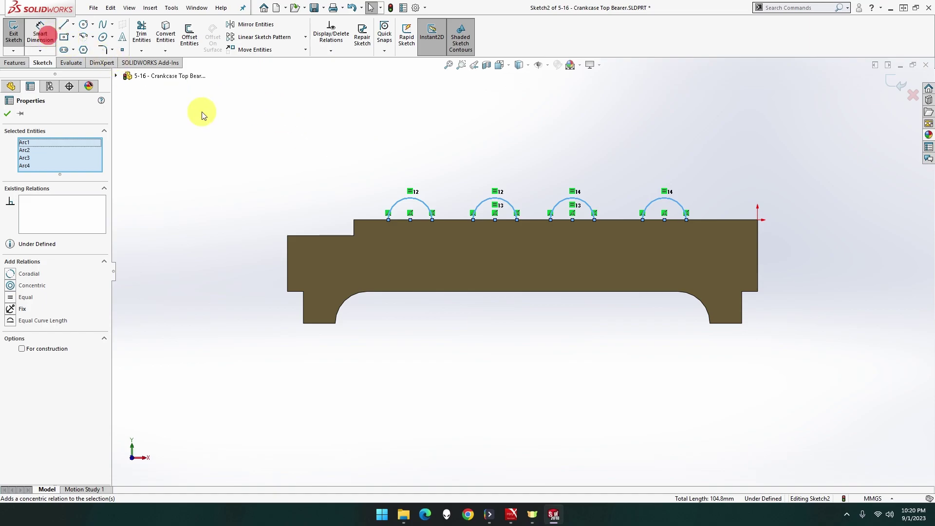
Step: Dimension the first arc's radius to 6 mm
{"action": "left_click", "coordinate": [396, 202]}
{"action": "left_click", "coordinate": [307, 157]}
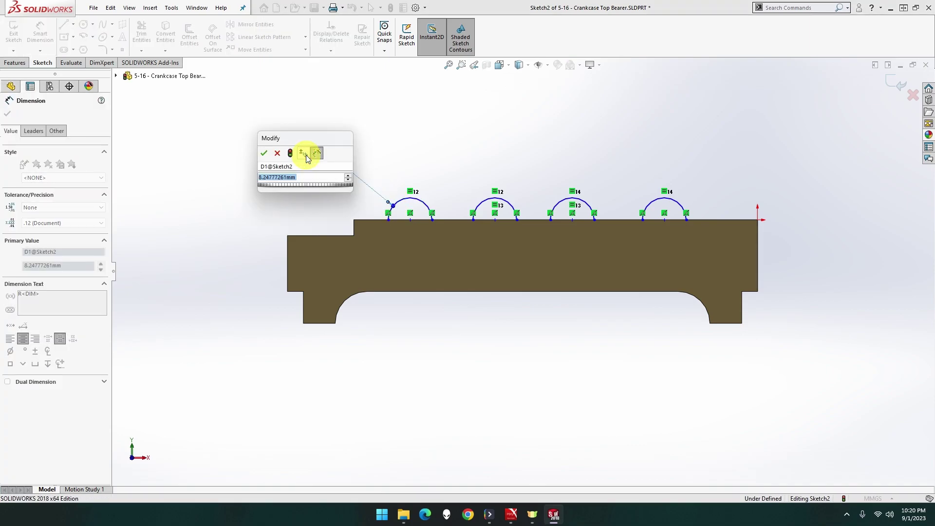
{"action": "type", "text": "6"}
{"action": "key", "text": "Return"}
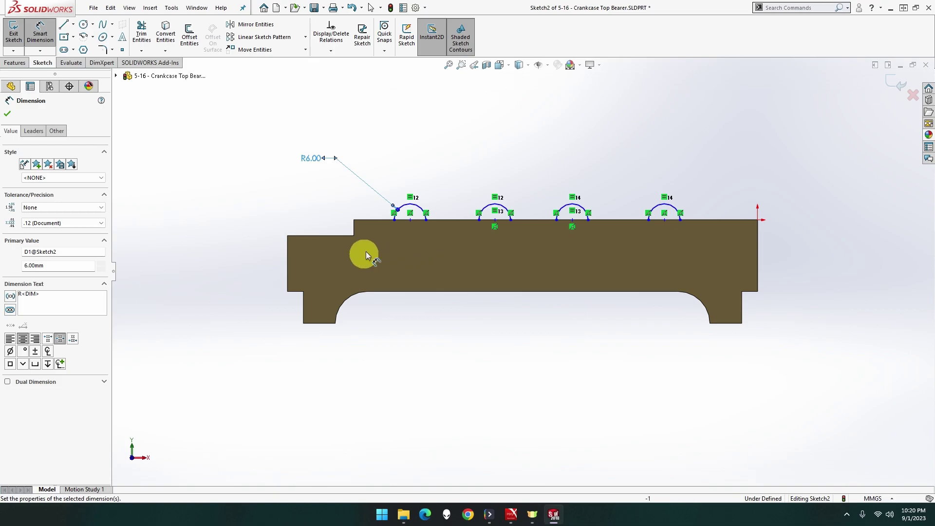
{"action": "left_click", "coordinate": [21, 65]}
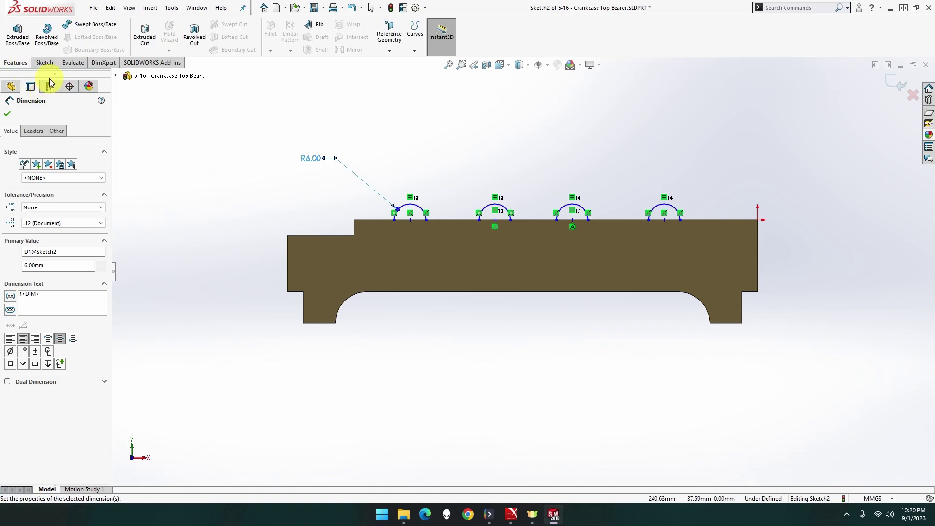
{"action": "left_click", "coordinate": [48, 66]}
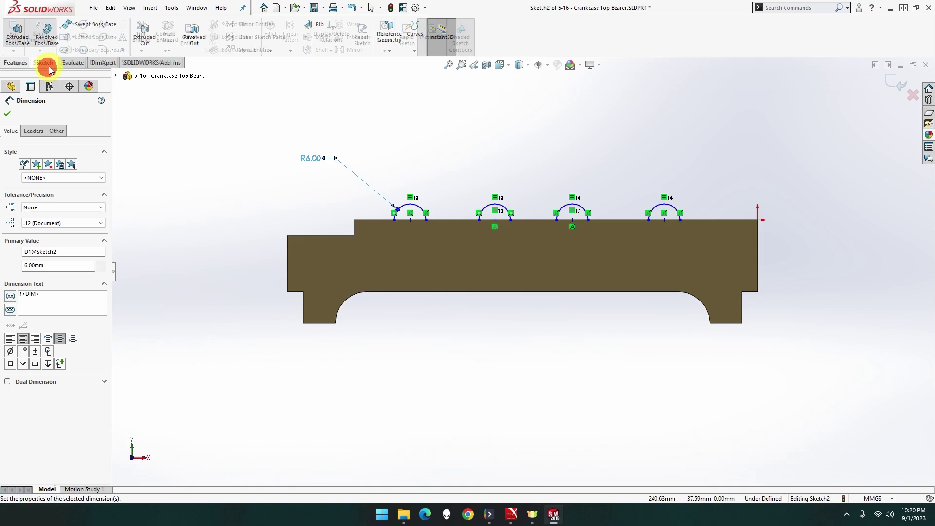
Step: Dimension the first arc centre 12 mm from the top-left step corner
{"action": "left_click", "coordinate": [410, 220]}
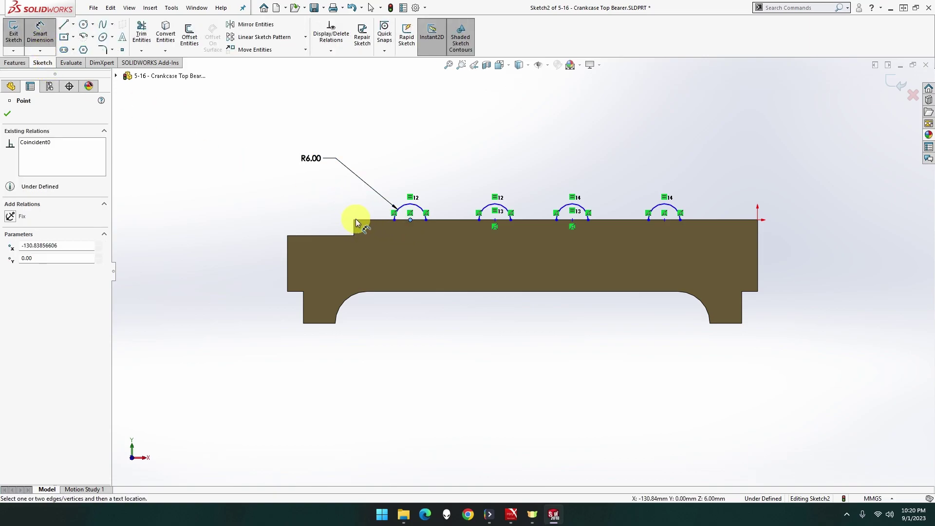
{"action": "left_click", "coordinate": [355, 221]}
{"action": "left_click", "coordinate": [354, 223]}
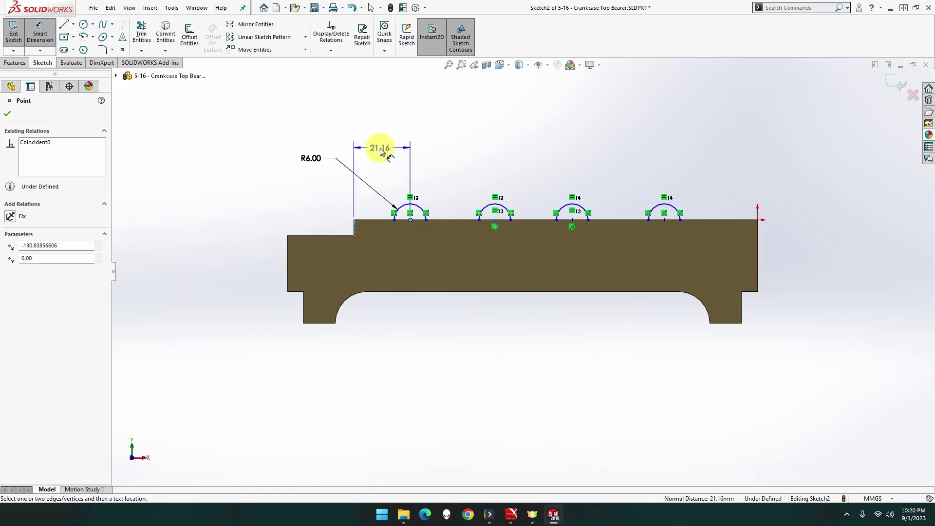
{"action": "left_click", "coordinate": [381, 150]}
{"action": "type", "text": "12"}
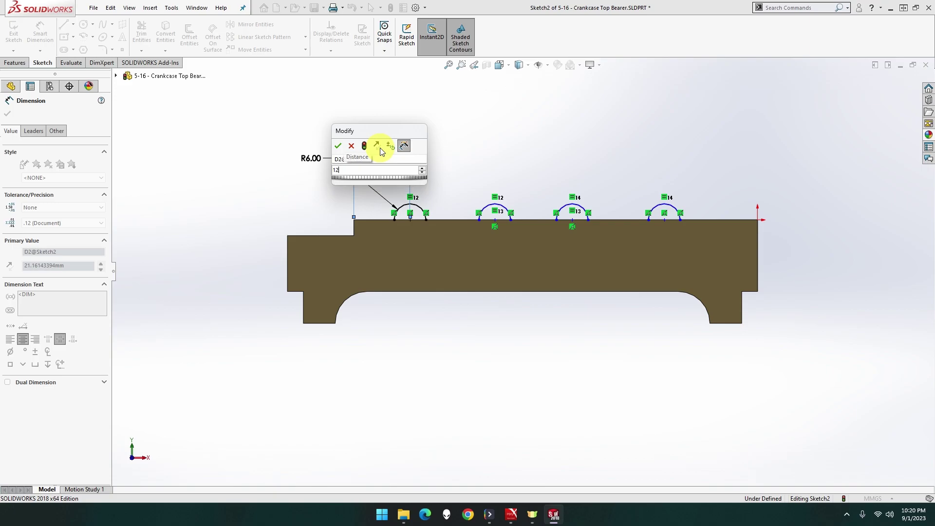
{"action": "key", "text": "Return"}
Step: Space the first three arc centres 42 mm and 44 mm apart
{"action": "left_click", "coordinate": [386, 220]}
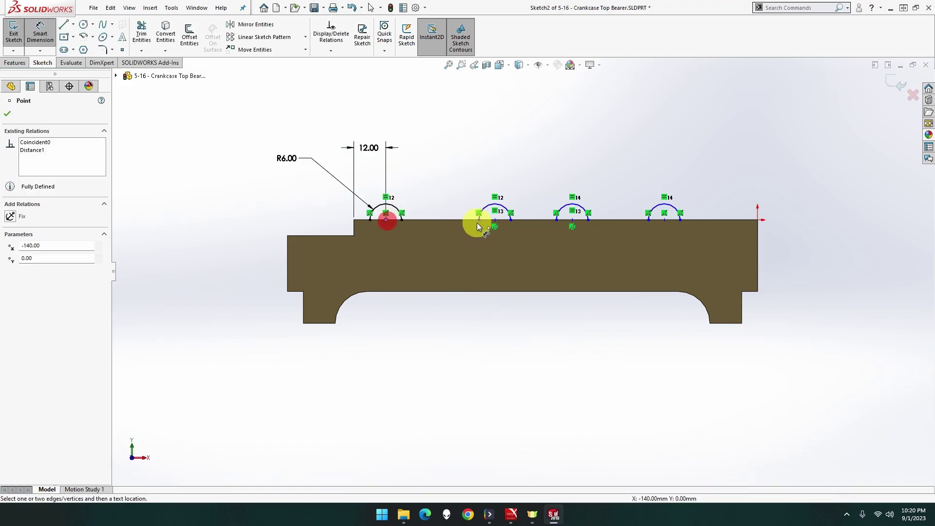
{"action": "left_click", "coordinate": [495, 220]}
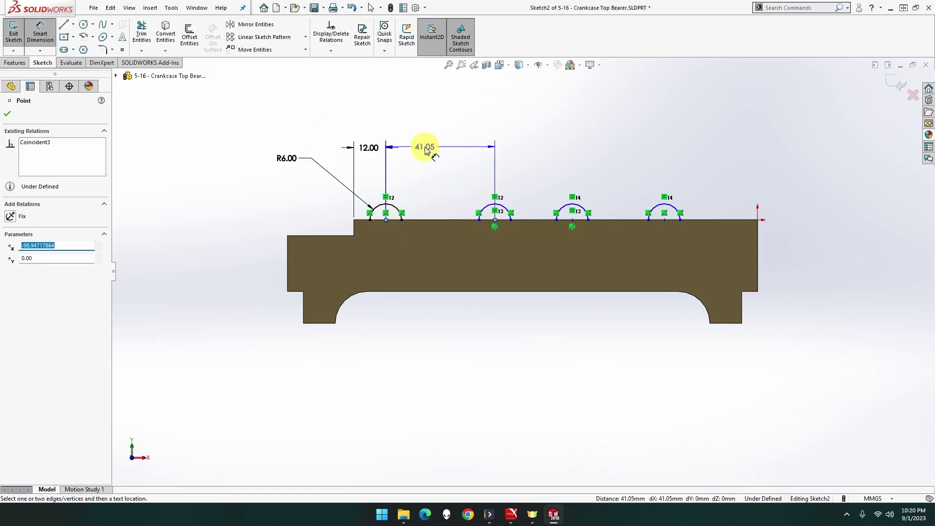
{"action": "left_click", "coordinate": [426, 150]}
{"action": "type", "text": "42"}
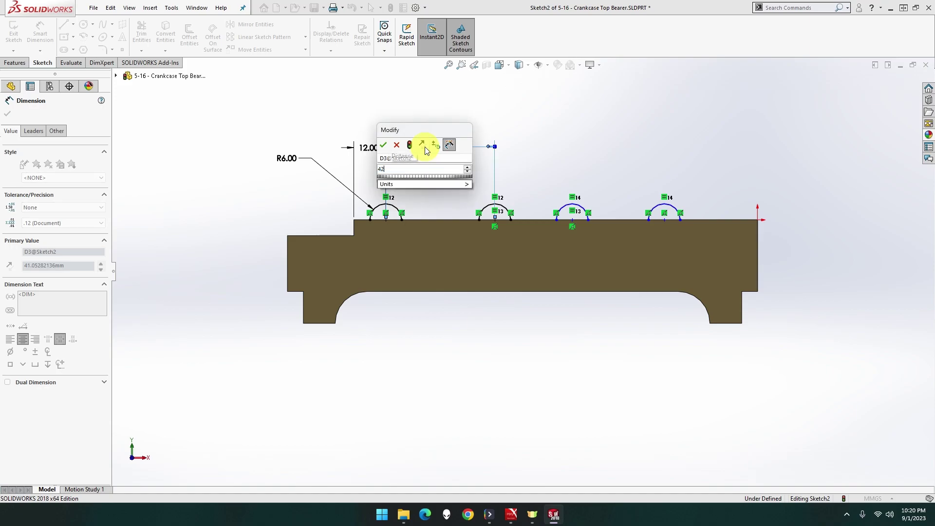
{"action": "key", "text": "Return"}
{"action": "left_click", "coordinate": [572, 223]}
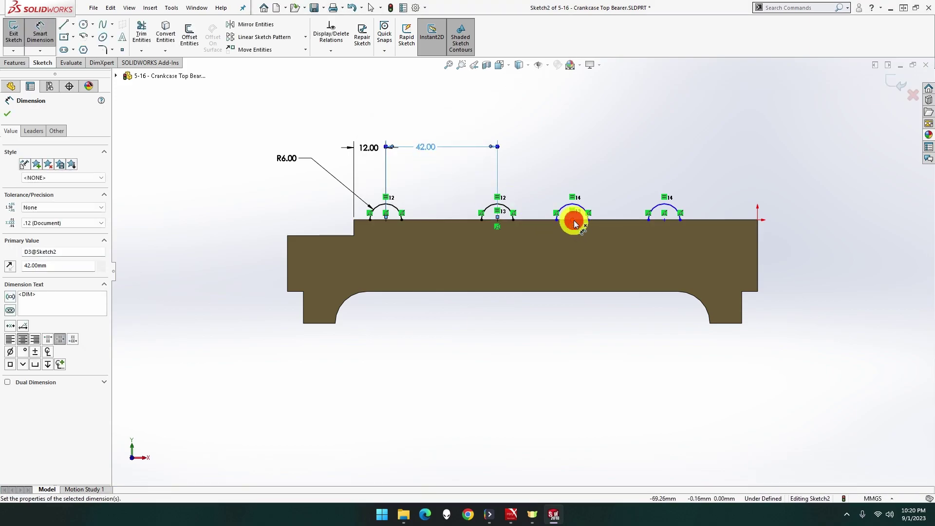
{"action": "left_click", "coordinate": [497, 220]}
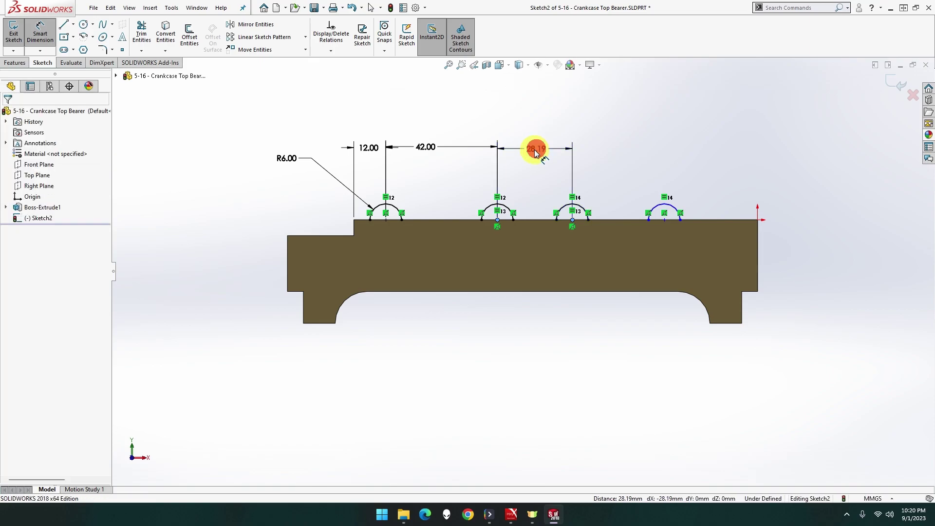
{"action": "left_click", "coordinate": [535, 151]}
{"action": "type", "text": "44"}
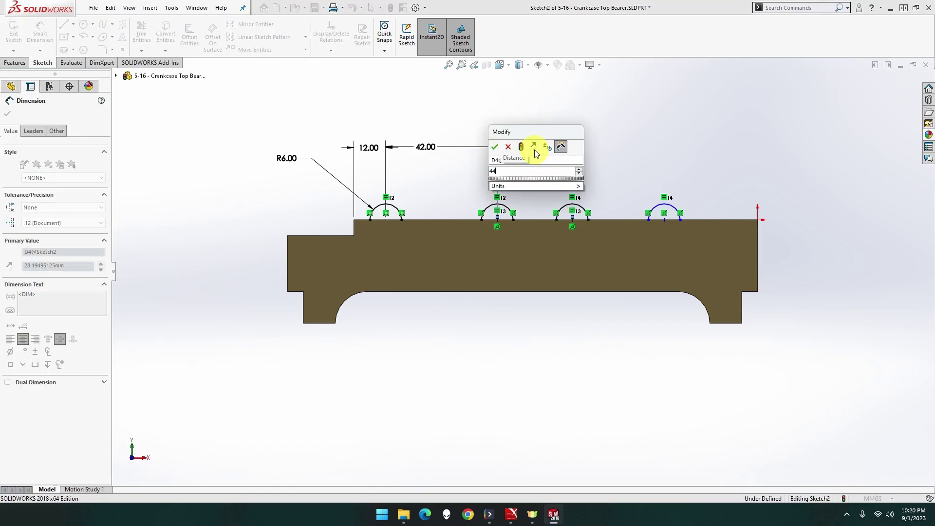
{"action": "key", "text": "Return"}
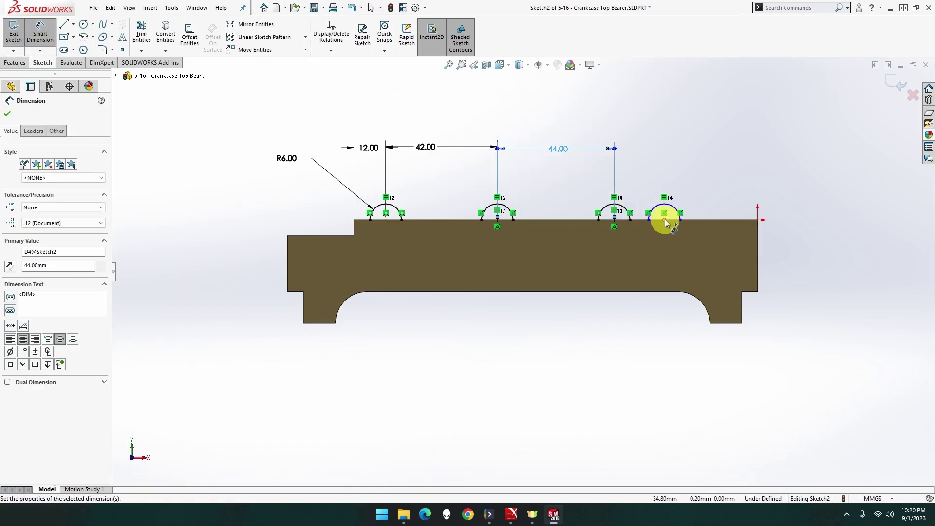
Step: Space the fourth centre 42 mm from the third and add a driven 12 mm end distance
{"action": "left_click", "coordinate": [665, 220]}
{"action": "left_click", "coordinate": [614, 219]}
{"action": "left_click", "coordinate": [645, 154]}
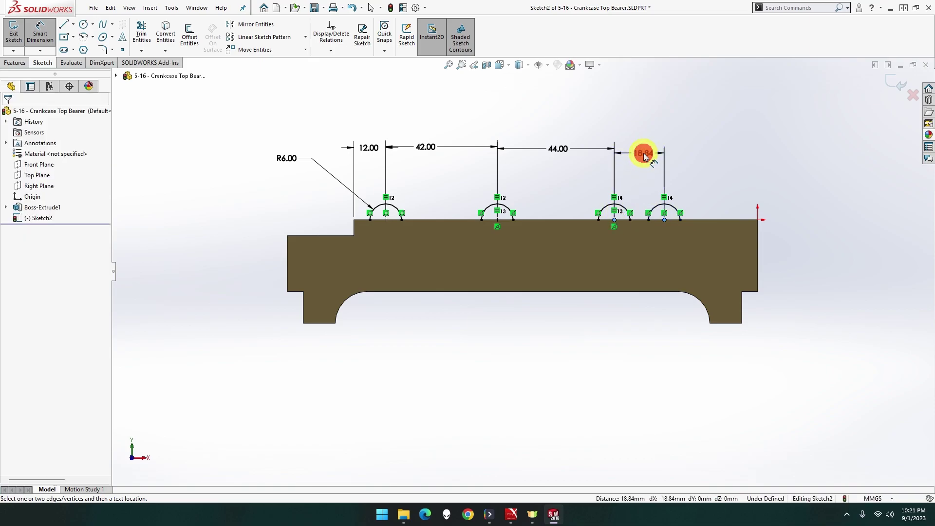
{"action": "type", "text": "42"}
{"action": "key", "text": "Return"}
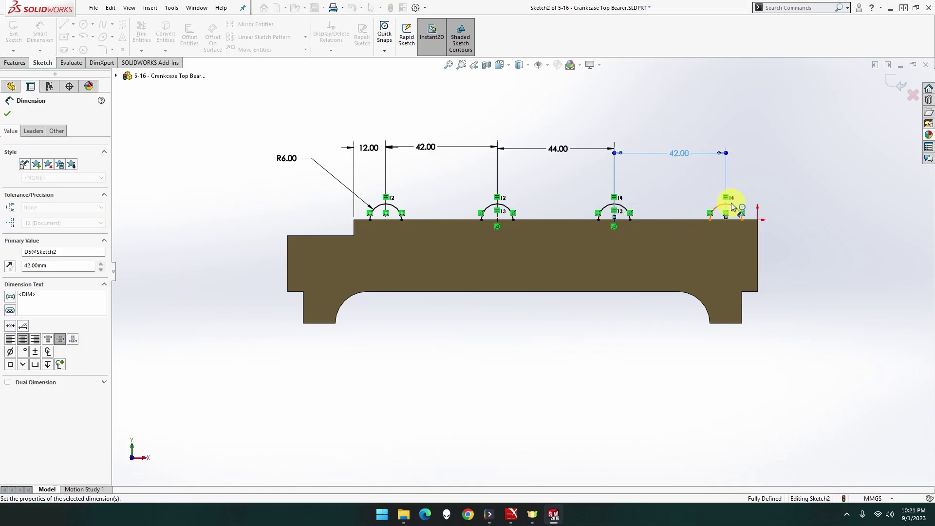
{"action": "left_click", "coordinate": [758, 225]}
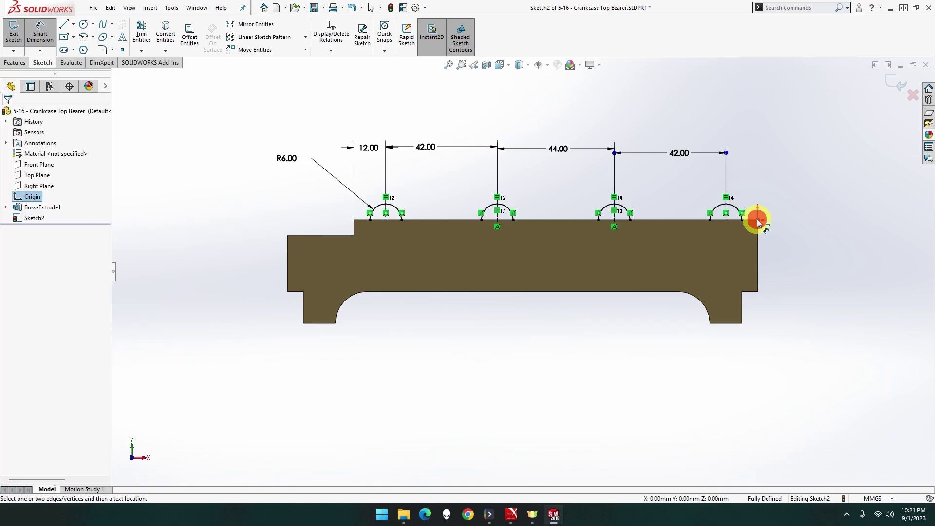
{"action": "left_click", "coordinate": [729, 220]}
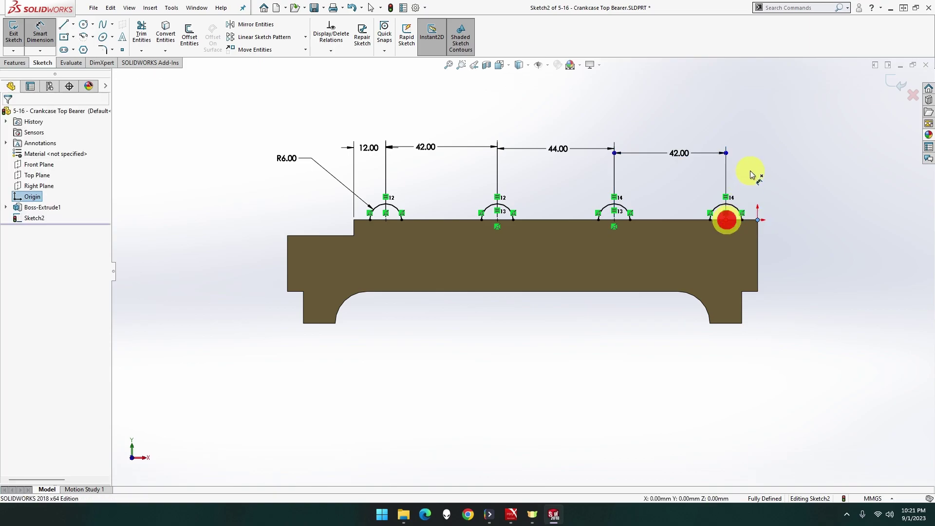
{"action": "left_click", "coordinate": [737, 173]}
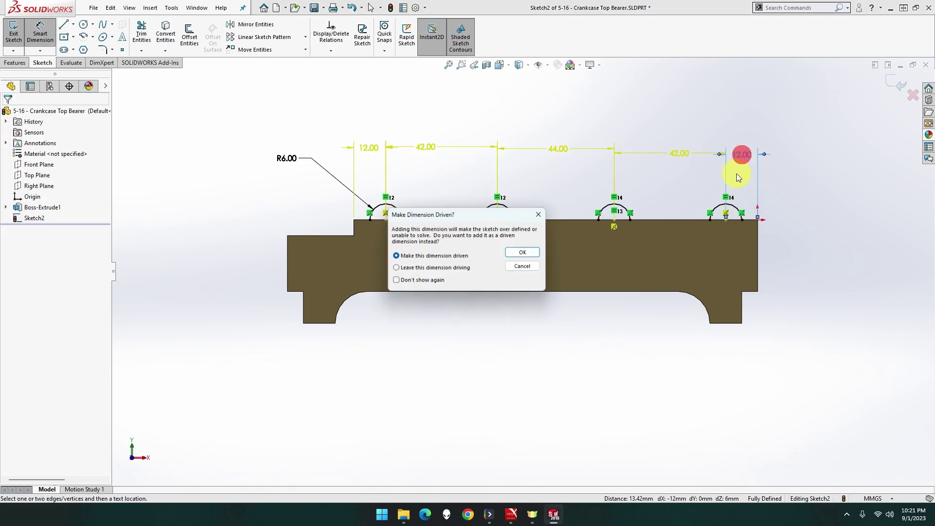
{"action": "key", "text": "Return"}
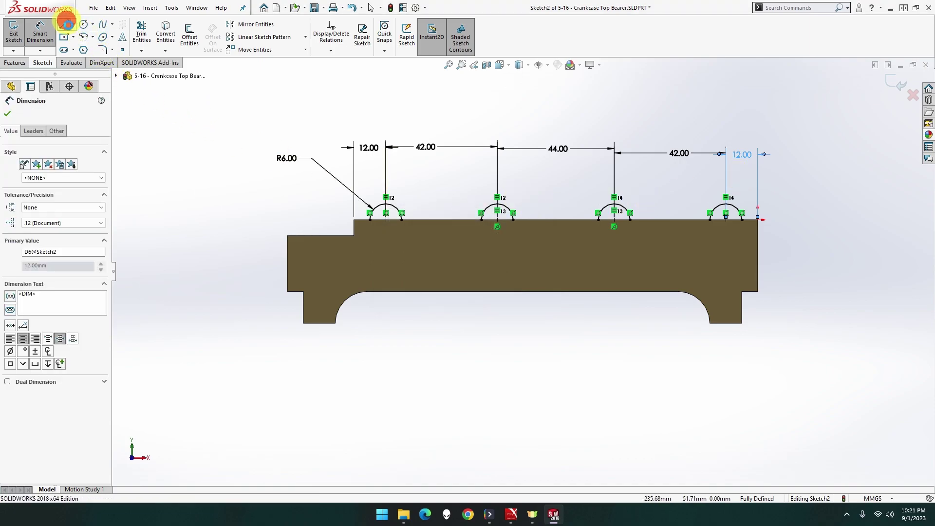
Step: Draw a straight line across the base of each of the four half-circles
{"action": "left_click", "coordinate": [63, 24]}
{"action": "left_click", "coordinate": [370, 220]}
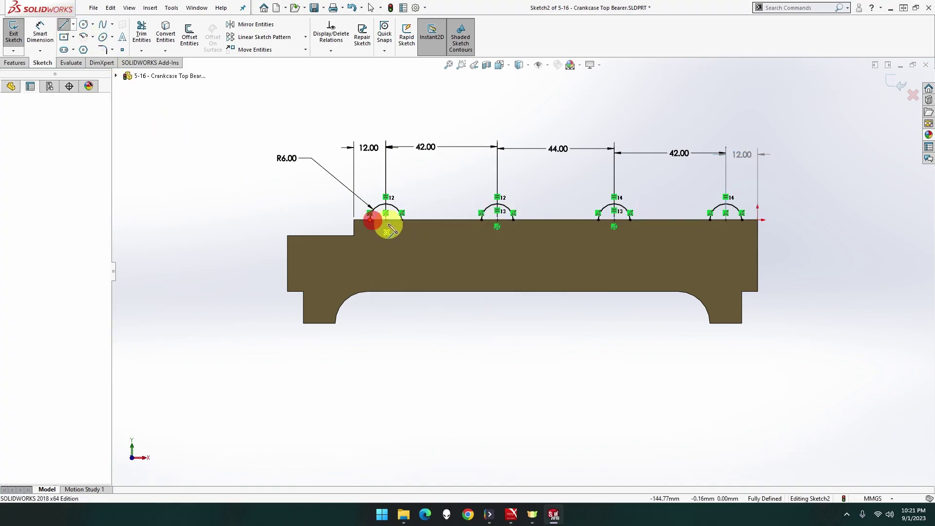
{"action": "left_click", "coordinate": [401, 220]}
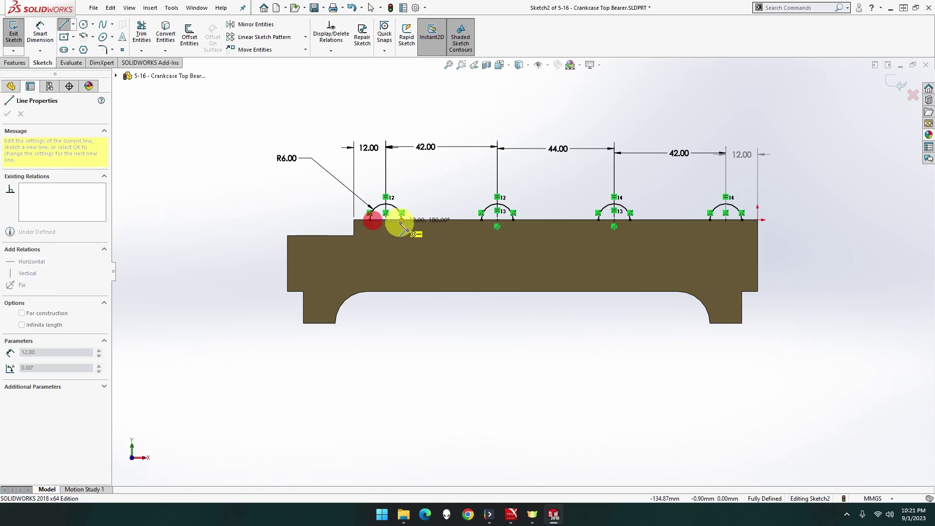
{"action": "left_click", "coordinate": [484, 219]}
{"action": "left_click", "coordinate": [514, 219]}
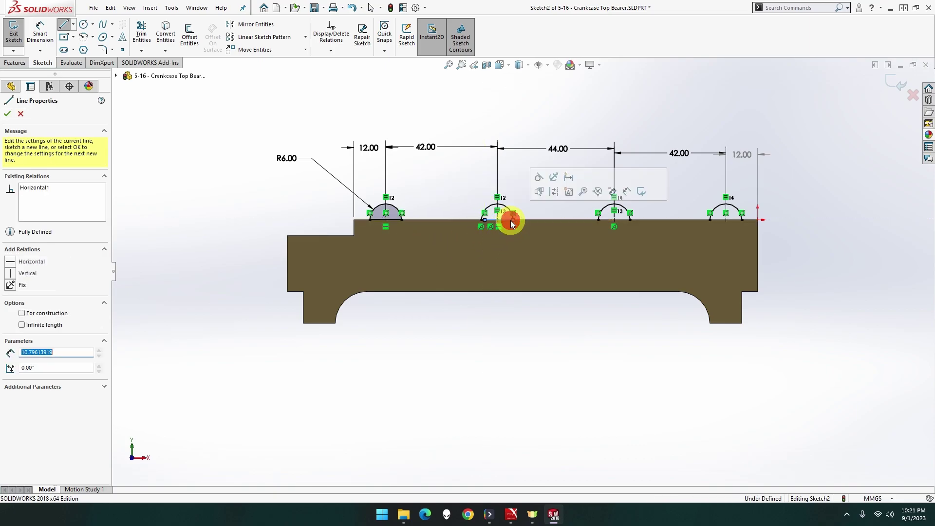
{"action": "left_click", "coordinate": [630, 219]}
{"action": "left_click", "coordinate": [598, 220]}
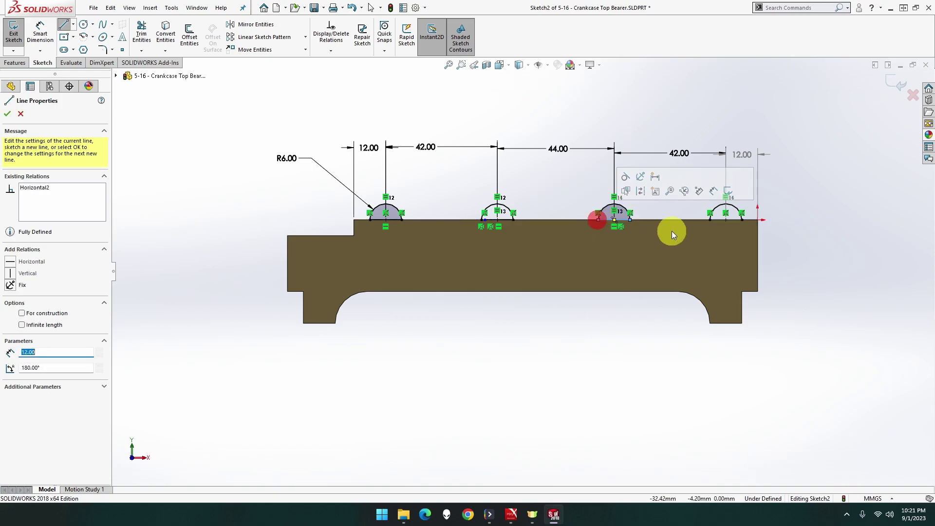
{"action": "left_click", "coordinate": [710, 219]}
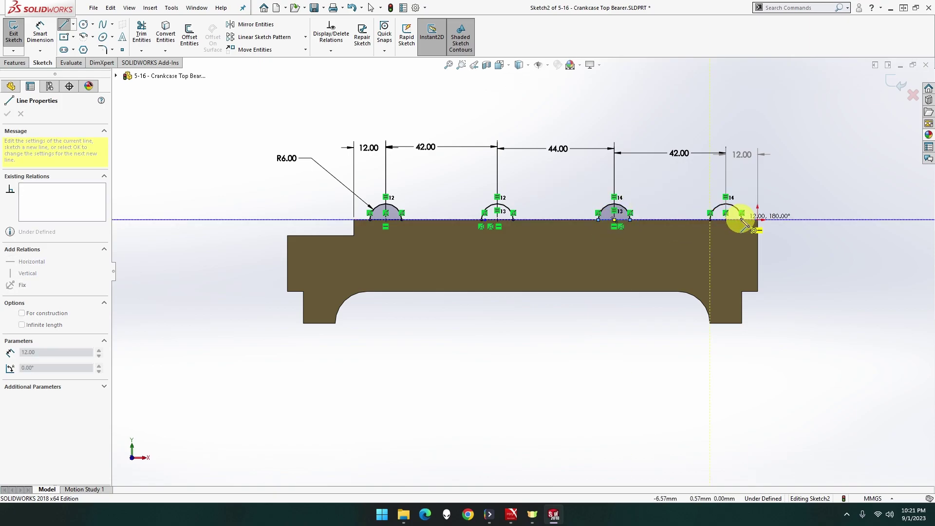
{"action": "left_click", "coordinate": [742, 220]}
{"action": "key", "text": "Escape"}
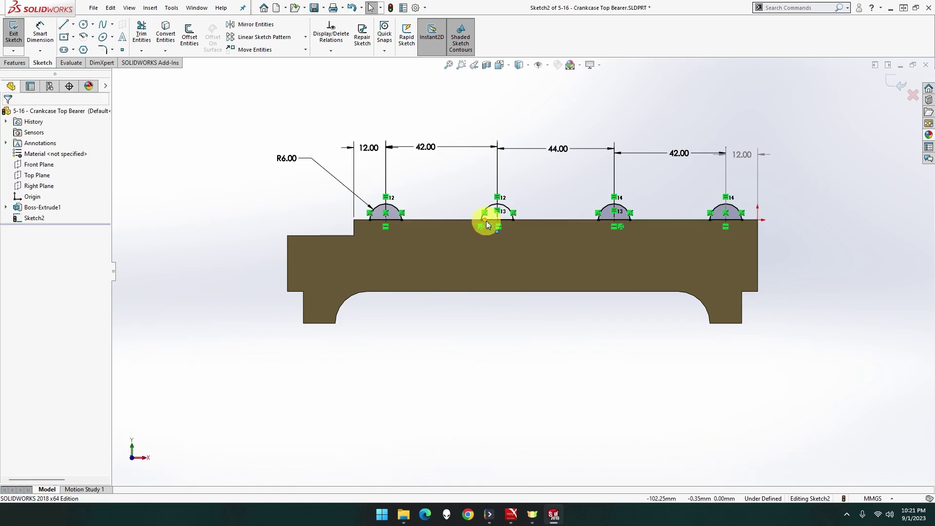
Step: Select the overlapping endpoints at the second half-circle's base and orbit to an angled view
{"action": "left_click", "coordinate": [483, 221]}
{"action": "left_click", "coordinate": [481, 220], "text": "ctrl"}
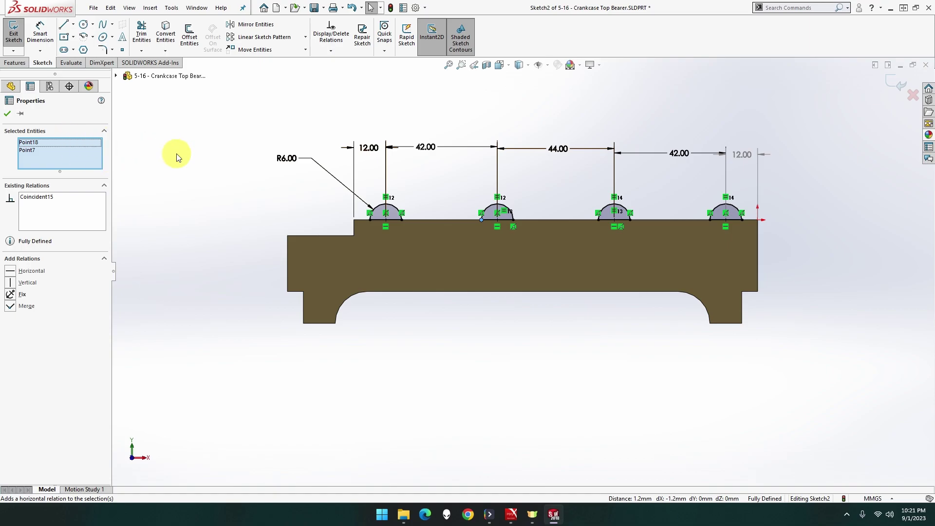
{"action": "middle_click_drag", "start_coordinate": [207, 170], "coordinate": [175, 194]}
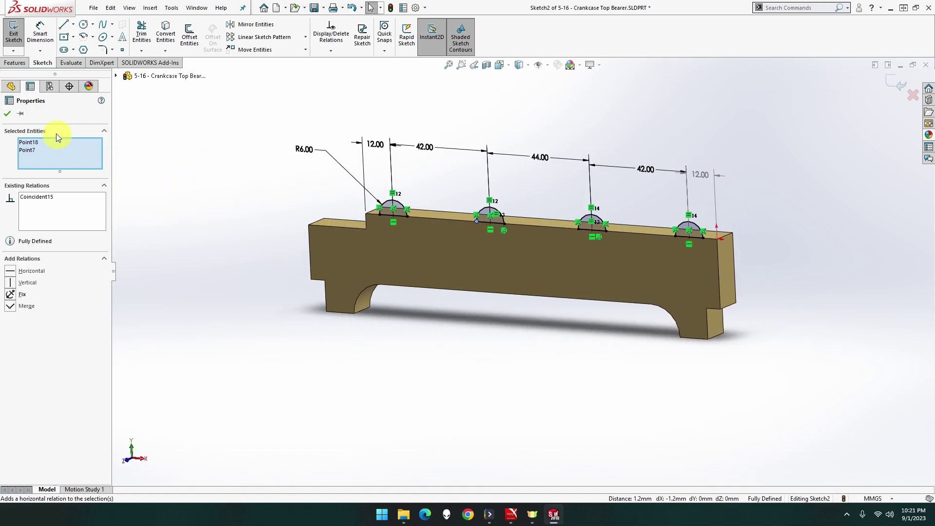
Step: Try extruding the half-circle profiles Through All, then cancel the extrusion
{"action": "left_click", "coordinate": [15, 62]}
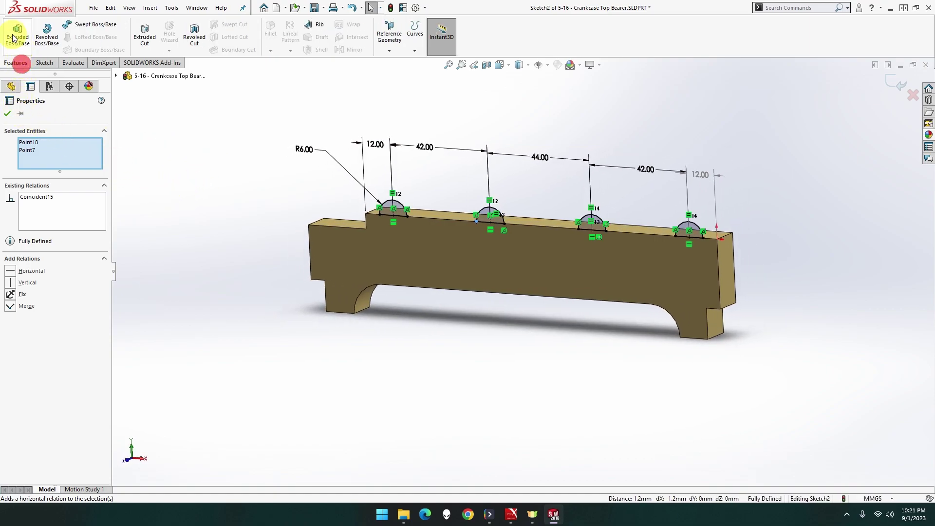
{"action": "left_click", "coordinate": [18, 34]}
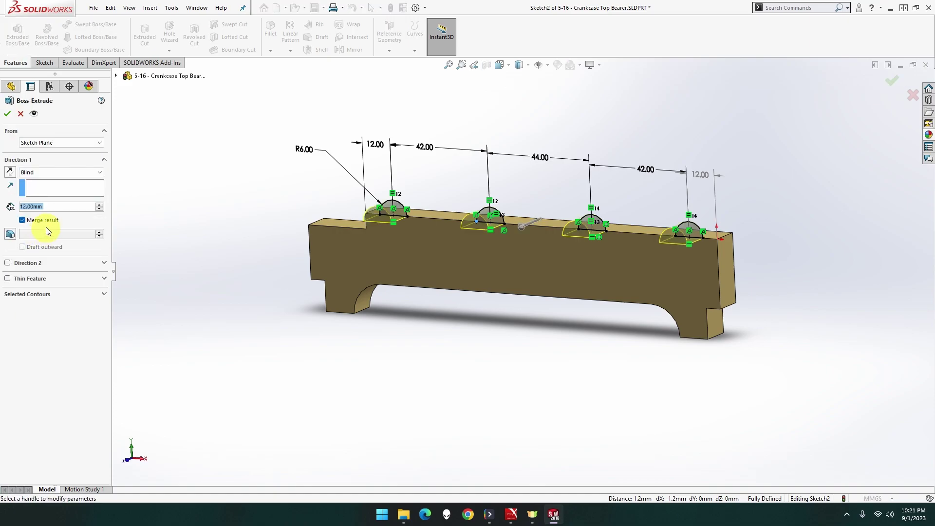
{"action": "left_click", "coordinate": [55, 172]}
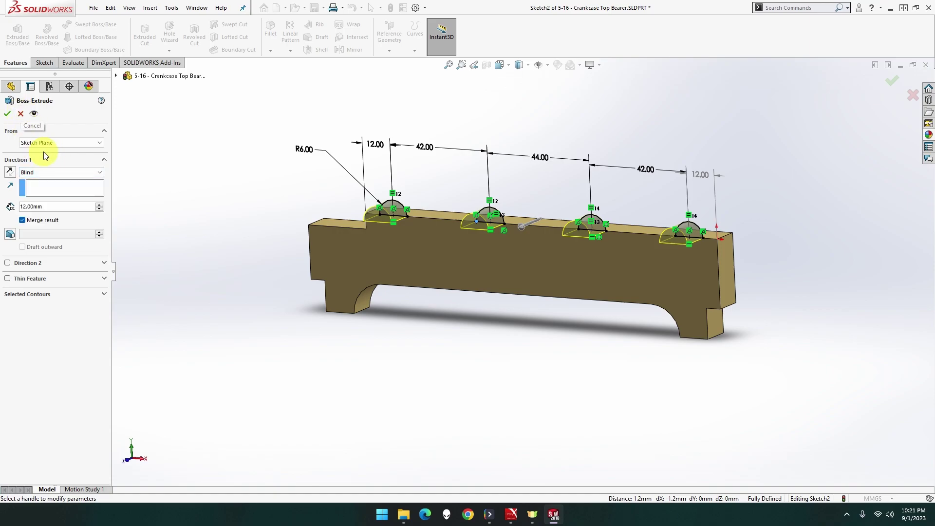
{"action": "left_click", "coordinate": [48, 173]}
{"action": "left_click", "coordinate": [50, 188]}
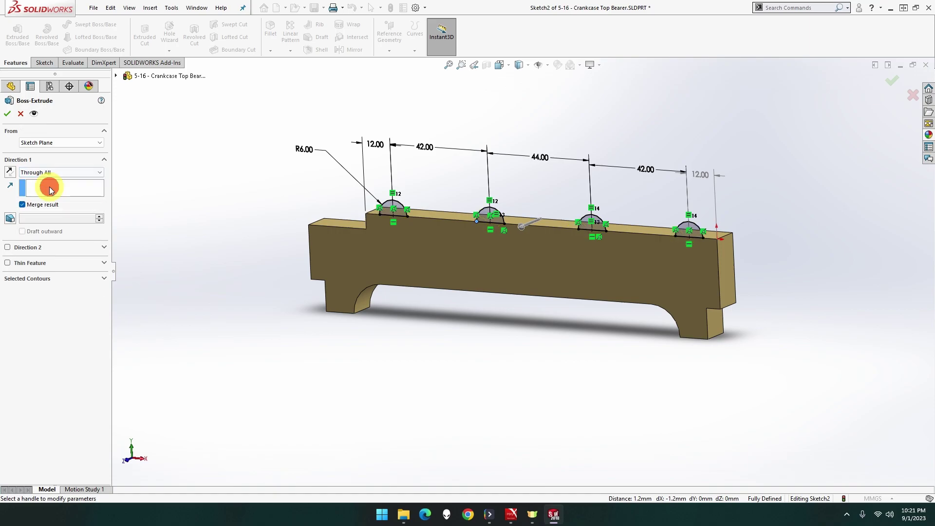
{"action": "left_click", "coordinate": [46, 173]}
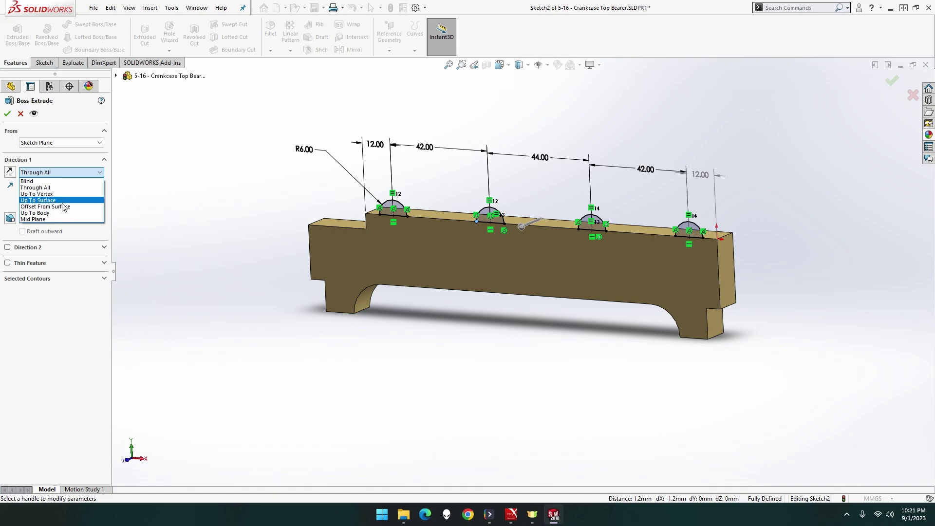
{"action": "left_click", "coordinate": [21, 116]}
{"action": "left_click", "coordinate": [21, 116]}
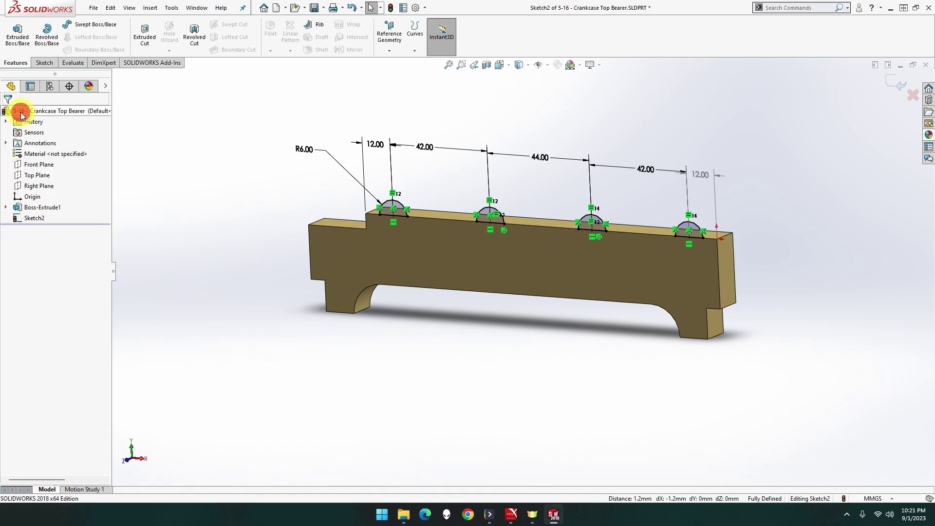
Step: Extrude the four half-circles Up To Surface, ending at the bar's far front face
{"action": "left_click", "coordinate": [19, 43]}
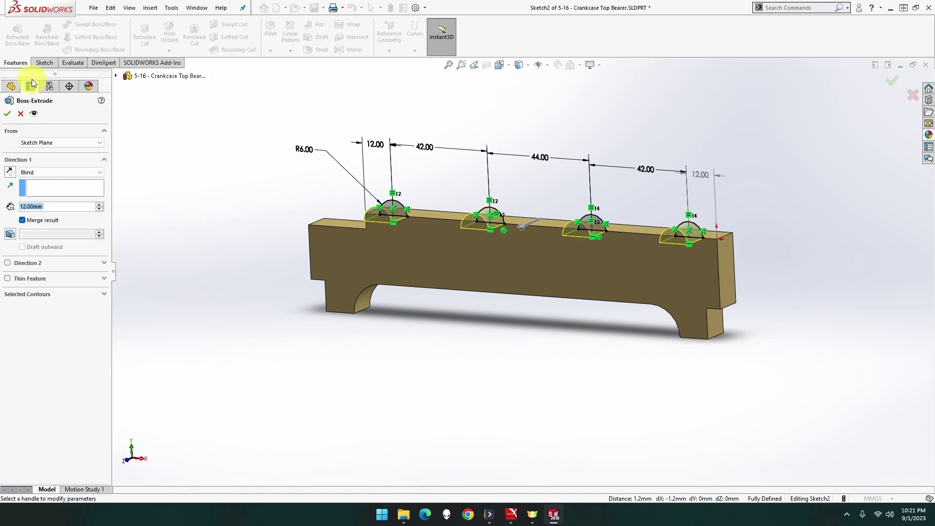
{"action": "left_click", "coordinate": [39, 171]}
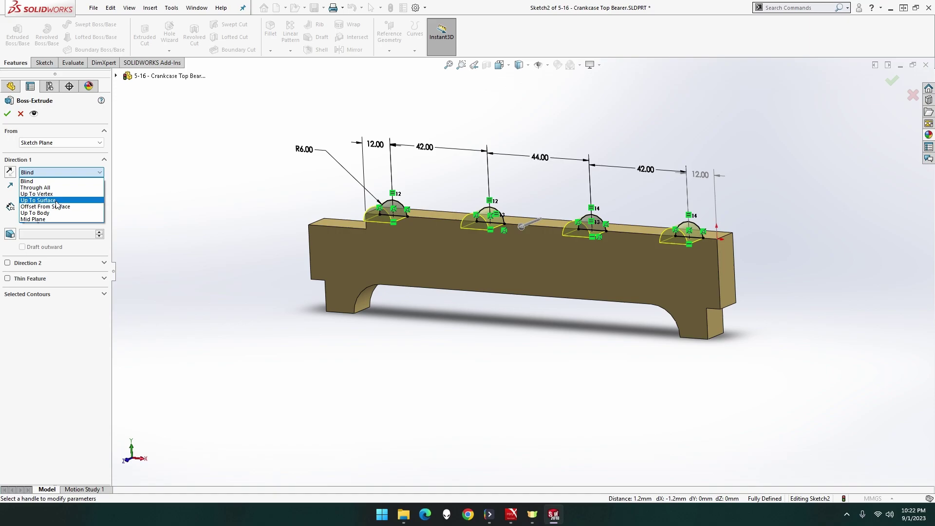
{"action": "left_click", "coordinate": [54, 199]}
{"action": "mouse_move", "coordinate": [320, 239]}
{"action": "middle_mouse_down"}
{"action": "mouse_move", "coordinate": [253, 240]}
{"action": "mouse_move", "coordinate": [496, 252]}
{"action": "middle_mouse_up"}
{"action": "left_click", "coordinate": [496, 252]}
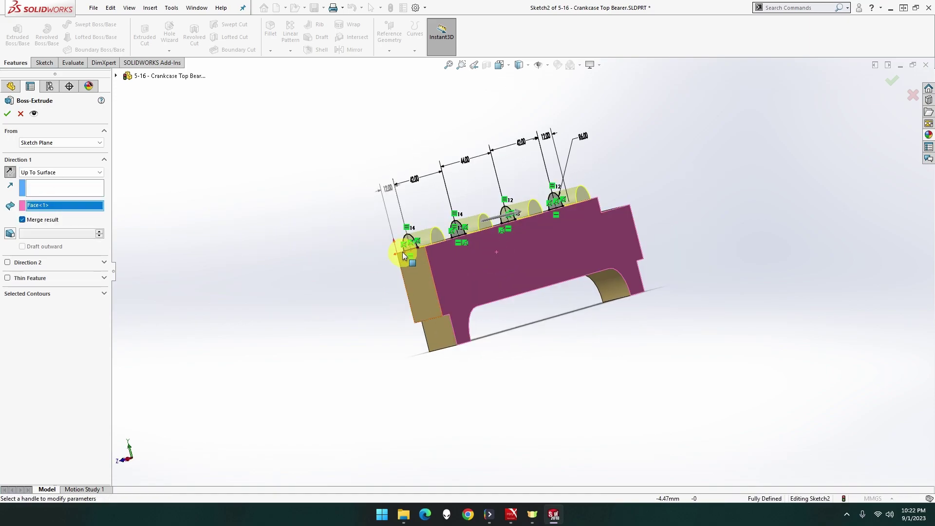
{"action": "left_click", "coordinate": [7, 114]}
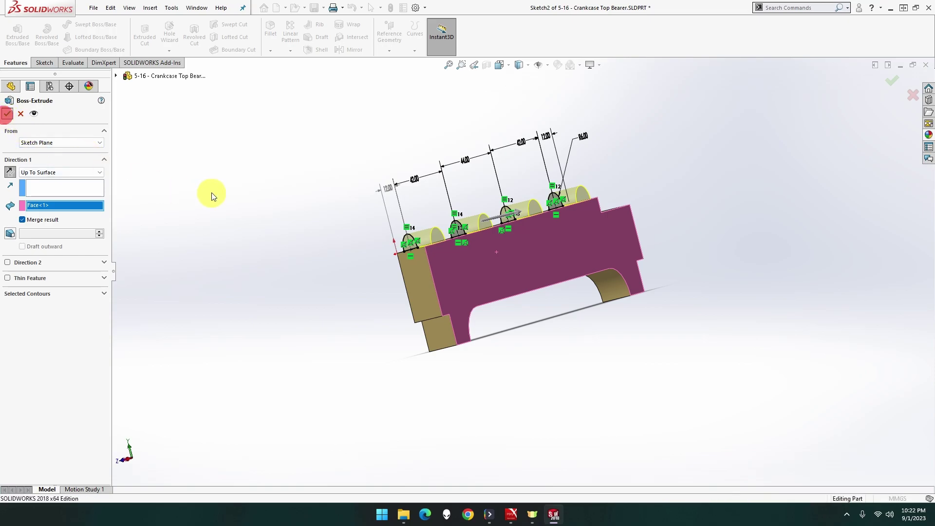
{"action": "middle_click_drag", "start_coordinate": [282, 209], "coordinate": [440, 200]}
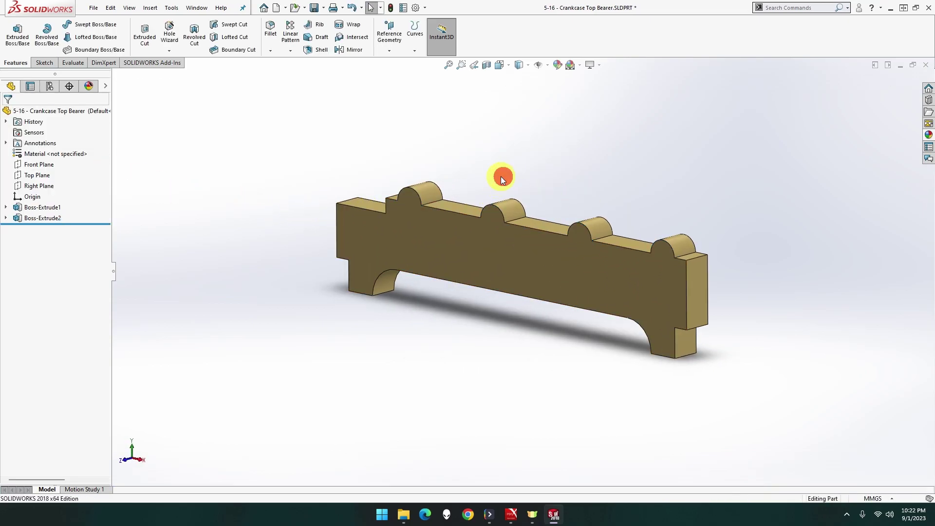
Step: Turn the bar's front face Normal To the view and start a sketch on it
{"action": "right_click", "coordinate": [489, 262]}
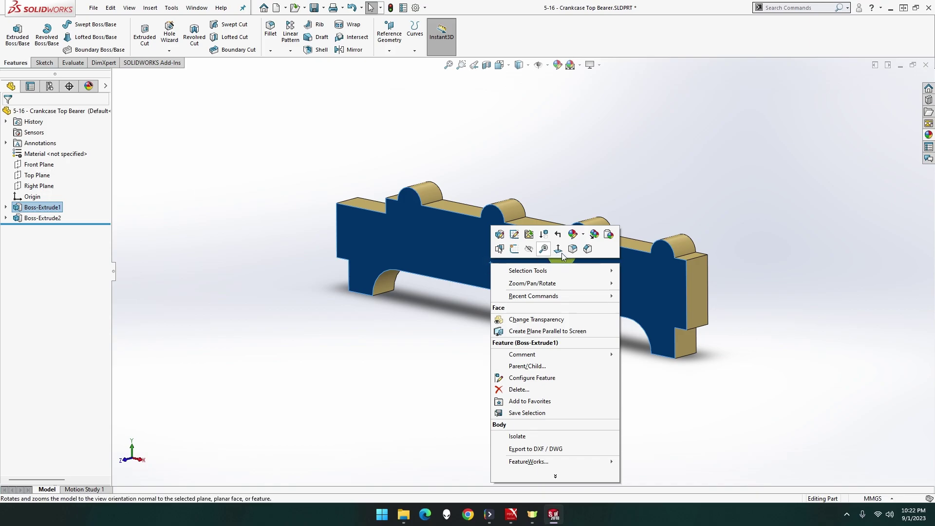
{"action": "left_click", "coordinate": [558, 249]}
{"action": "right_click", "coordinate": [512, 277]}
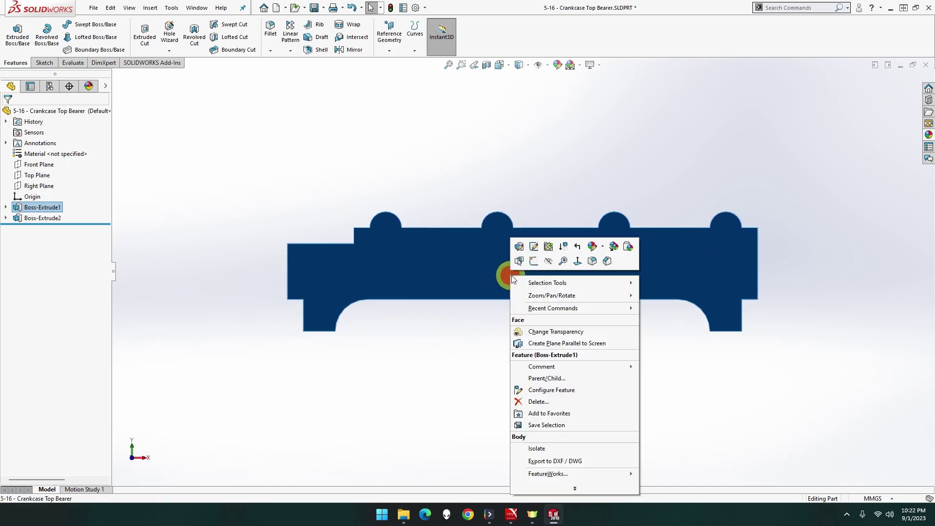
{"action": "left_click", "coordinate": [534, 261]}
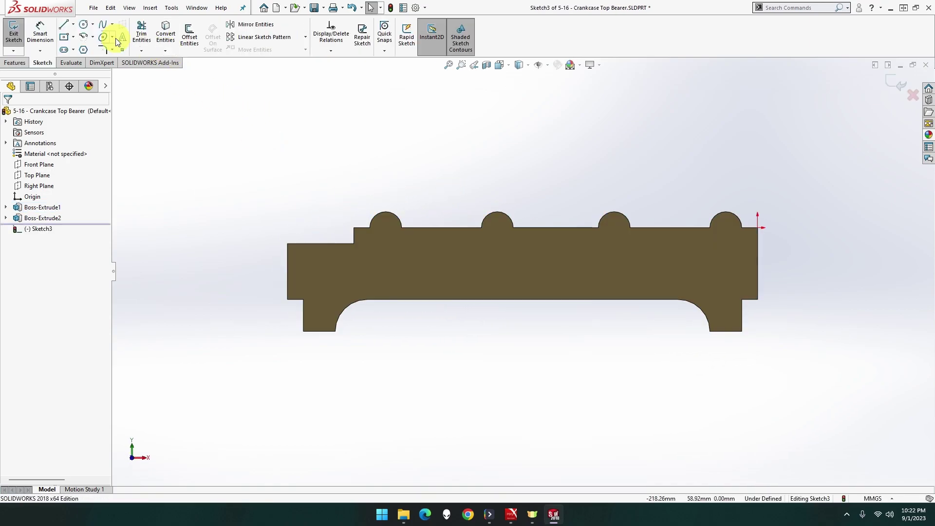
Step: Draw four circles, each centred on one of the rounded bumps
{"action": "left_click", "coordinate": [84, 24]}
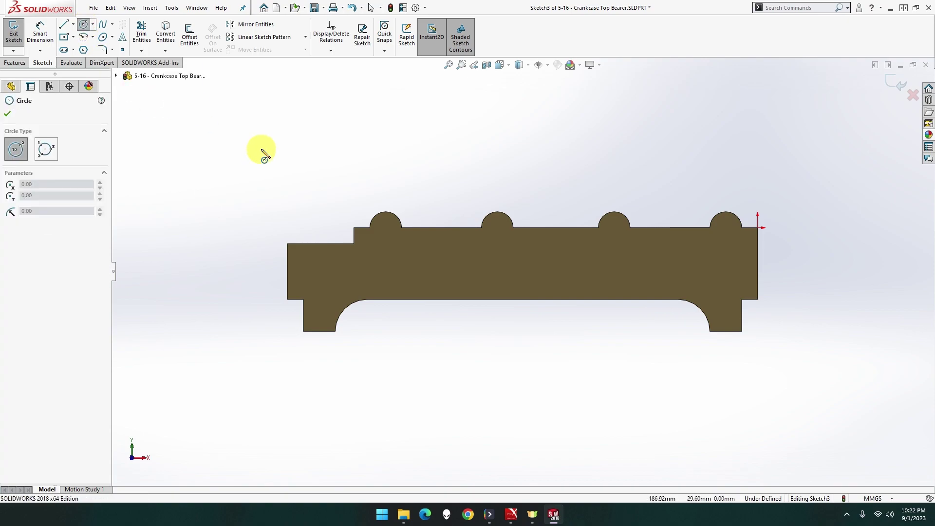
{"action": "left_click", "coordinate": [386, 227]}
{"action": "left_click", "coordinate": [399, 236]}
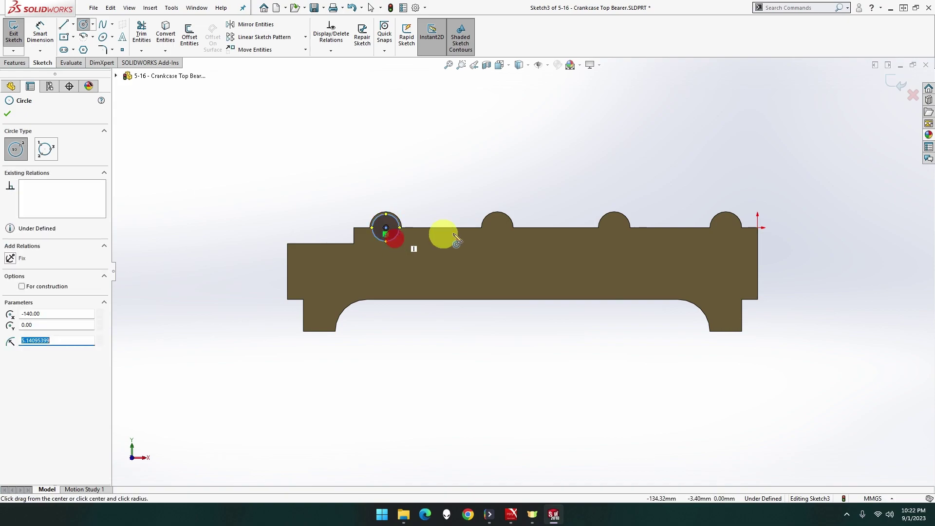
{"action": "left_click", "coordinate": [497, 227]}
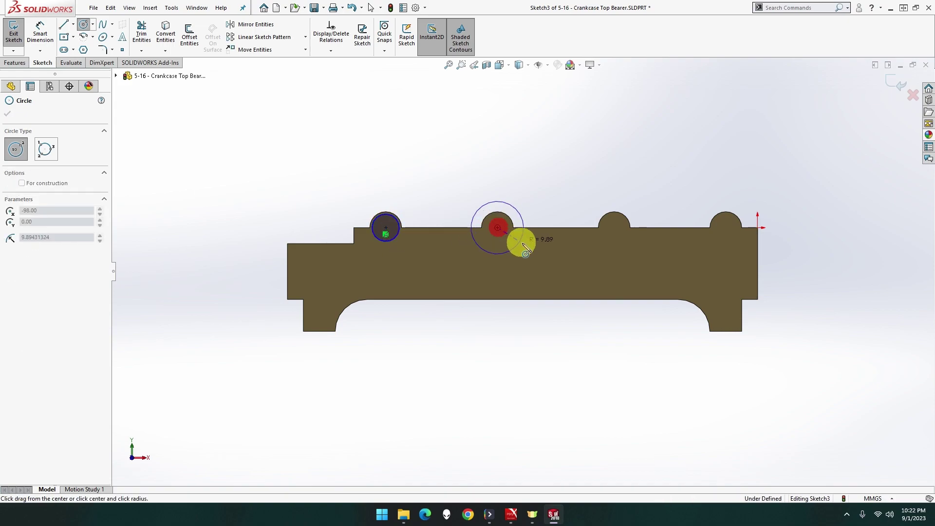
{"action": "left_click", "coordinate": [524, 244]}
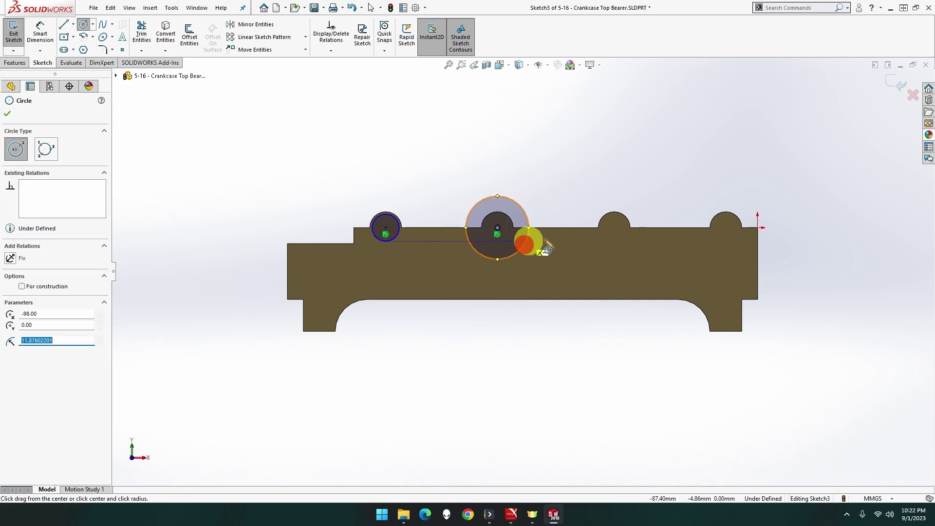
{"action": "left_click", "coordinate": [615, 228]}
{"action": "left_click", "coordinate": [647, 249]}
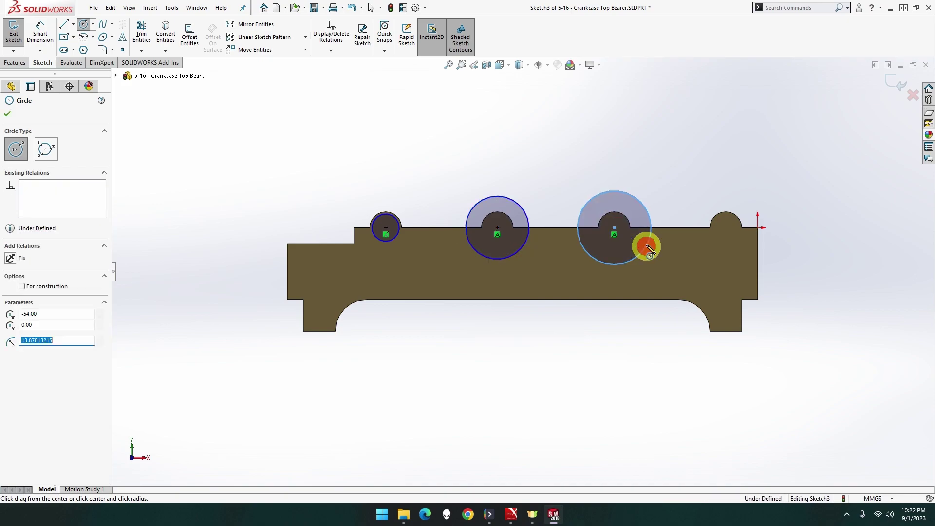
{"action": "left_click", "coordinate": [726, 228]}
{"action": "left_click", "coordinate": [748, 209]}
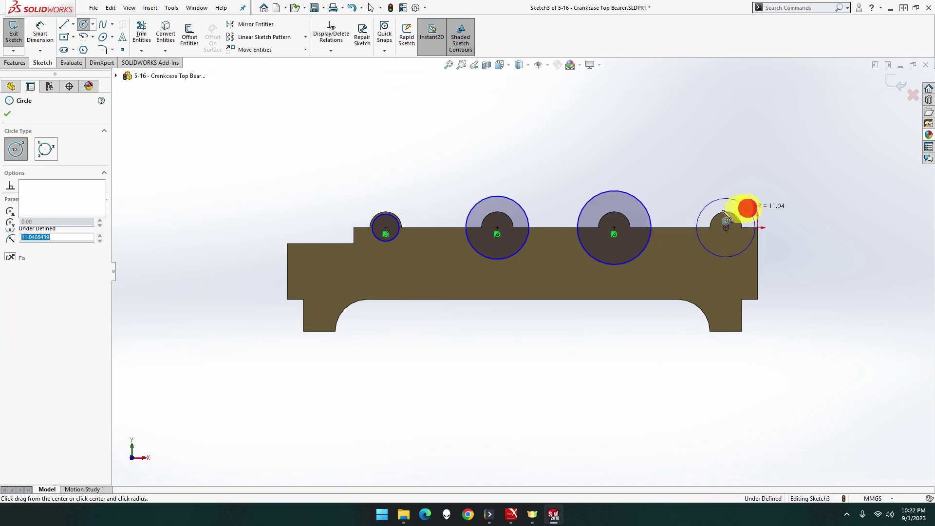
{"action": "key", "text": "Escape"}
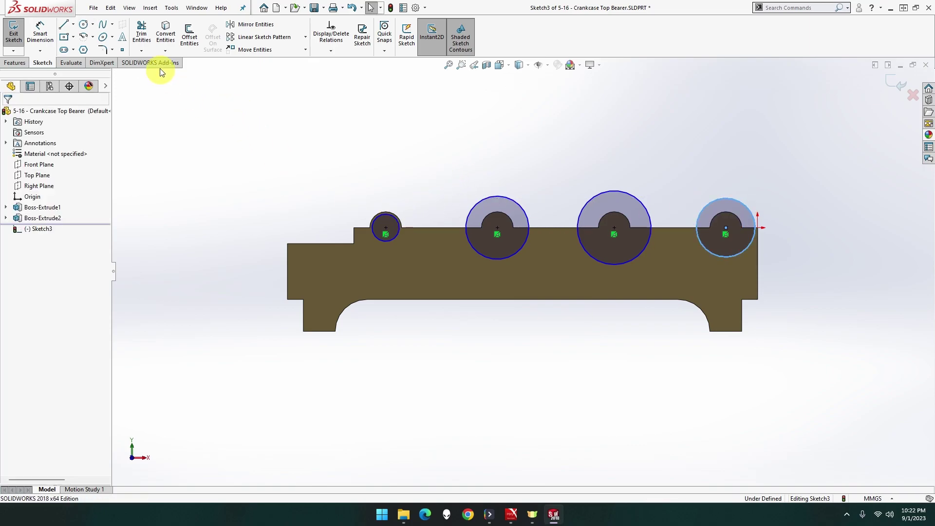
Step: Select all four circles and give them an Equal relation
{"action": "left_click", "coordinate": [47, 37]}
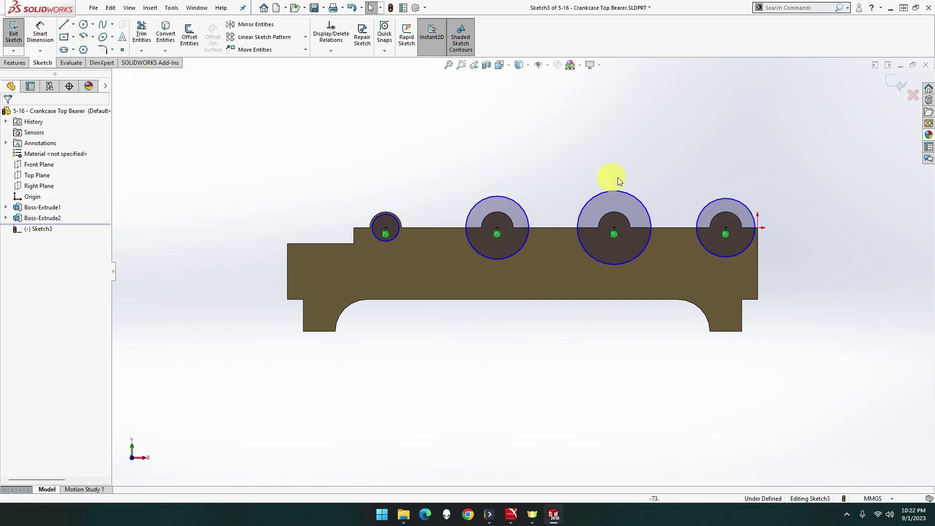
{"action": "left_click", "coordinate": [709, 203]}
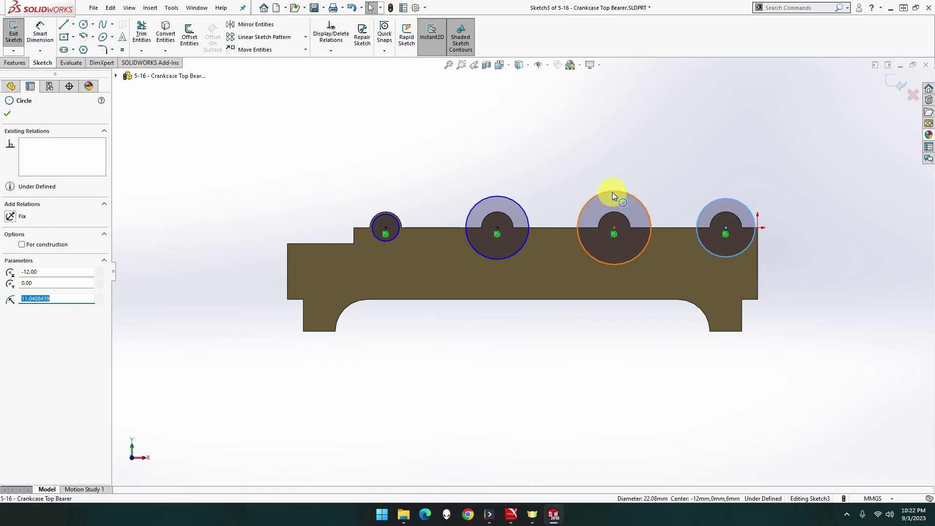
{"action": "left_click", "coordinate": [613, 191]}
{"action": "left_click", "coordinate": [513, 200]}
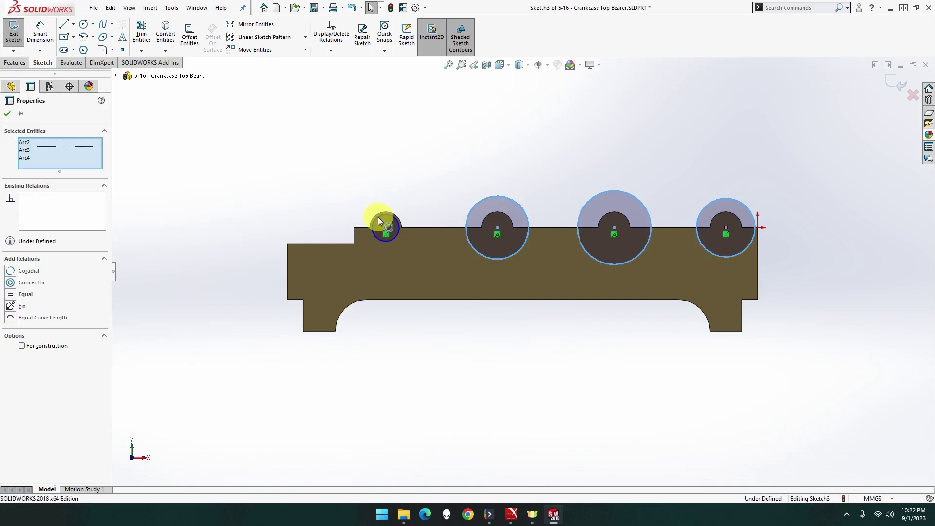
{"action": "left_click", "coordinate": [378, 217]}
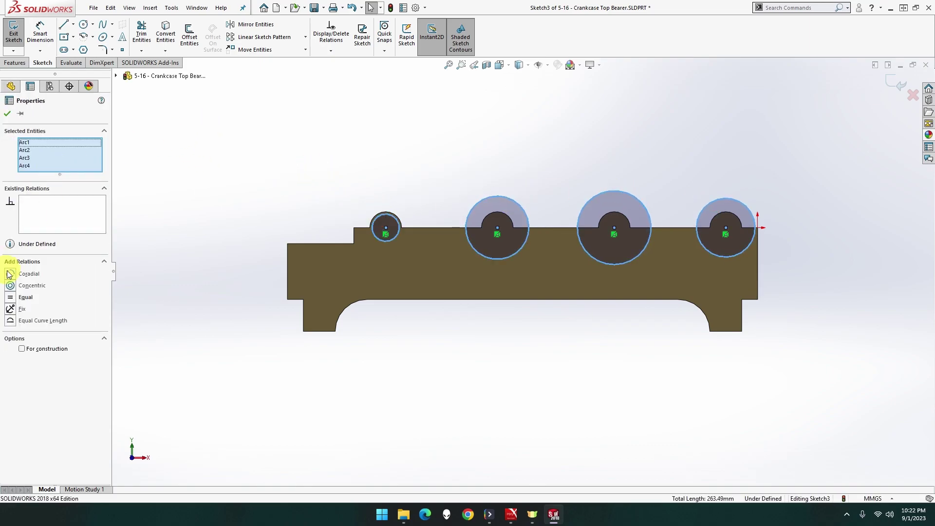
{"action": "left_click", "coordinate": [13, 297]}
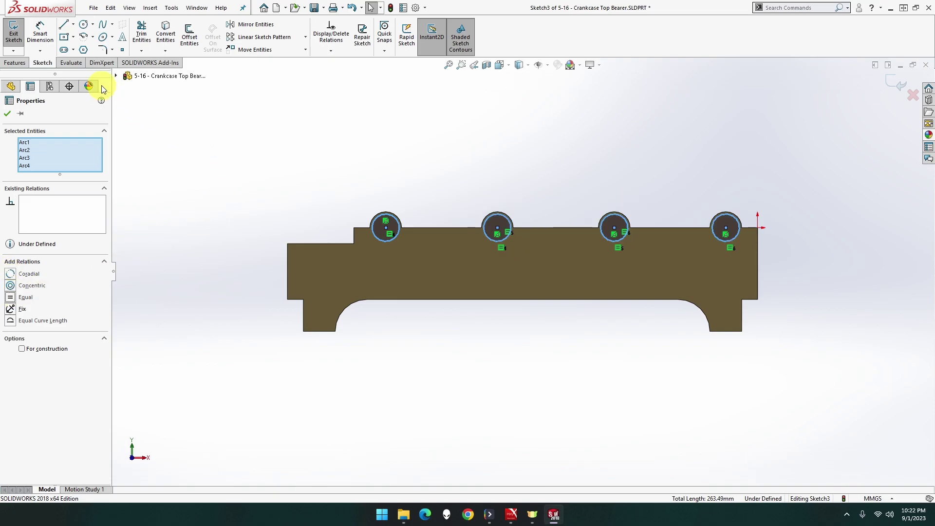
{"action": "left_click", "coordinate": [41, 34]}
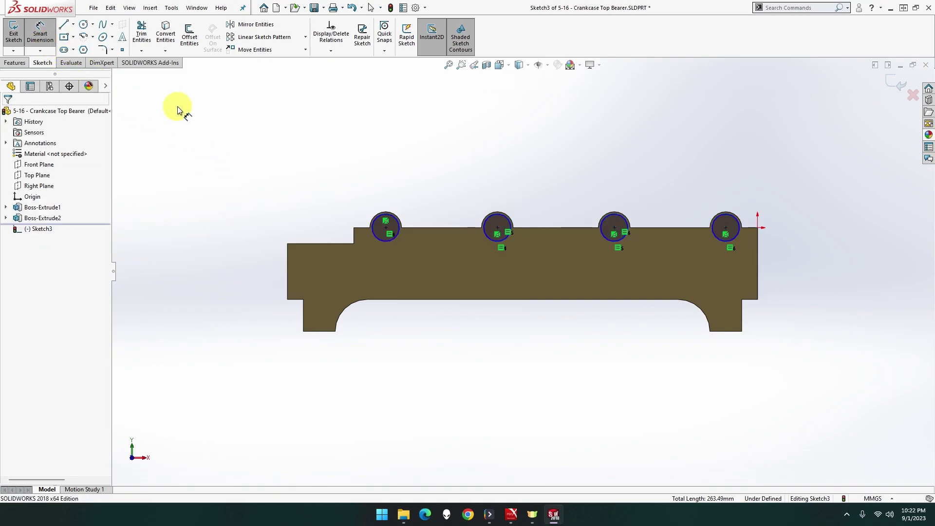
Step: Dimension the first circle's diameter to 6.5 mm
{"action": "left_click", "coordinate": [391, 215]}
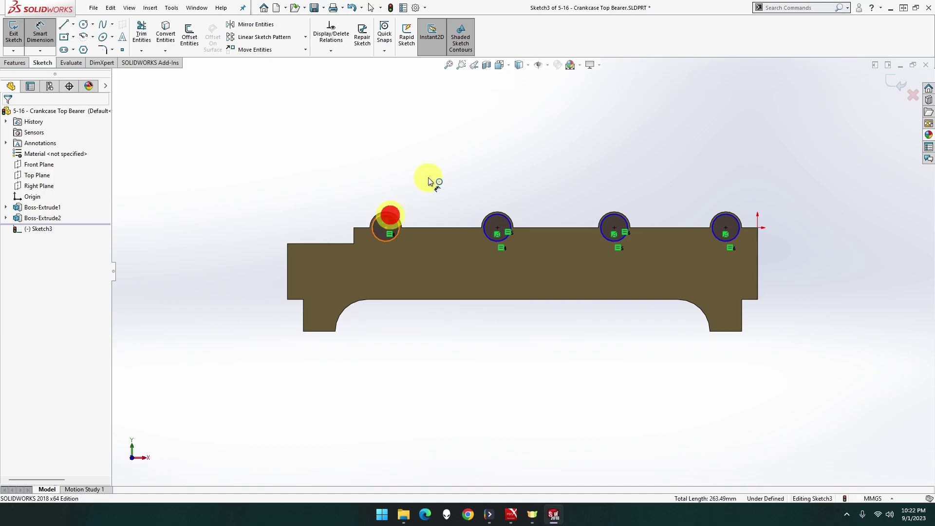
{"action": "left_click", "coordinate": [437, 179]}
{"action": "type", "text": "6"}
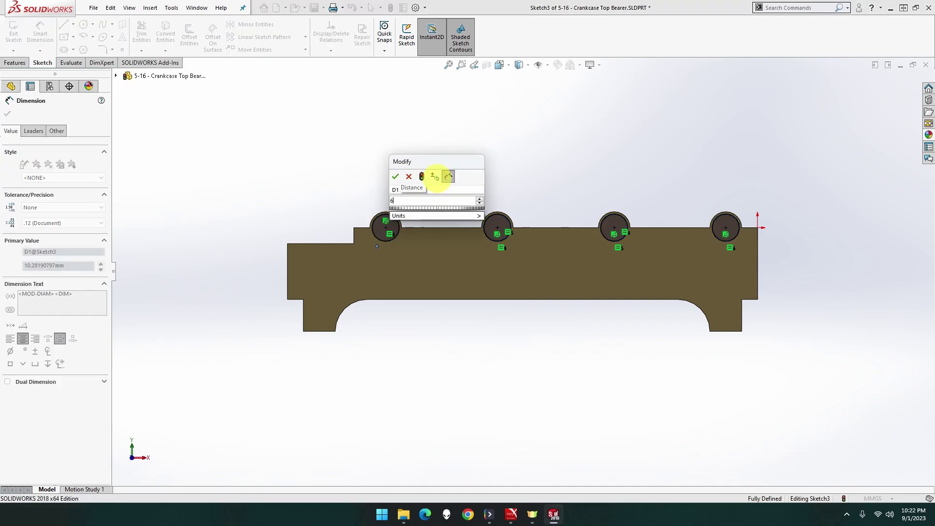
{"action": "type", "text": ".5"}
{"action": "key", "text": "Return"}
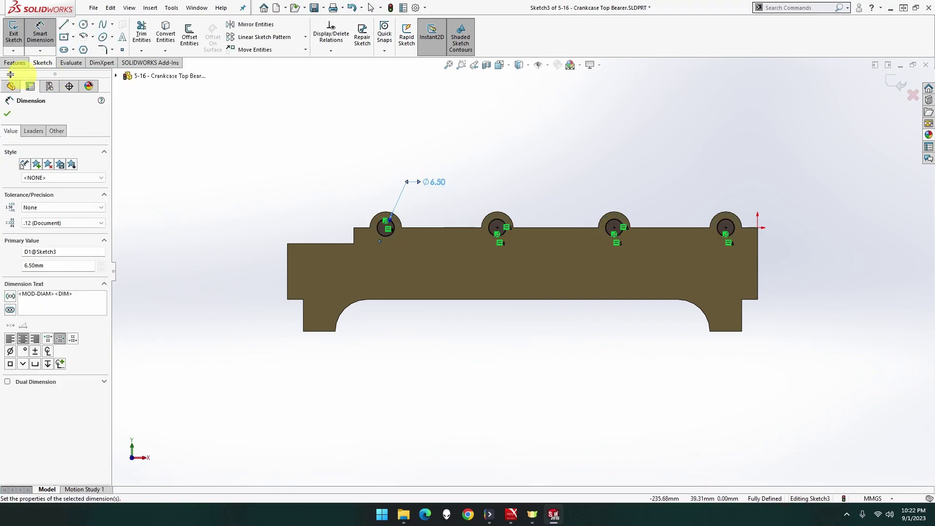
{"action": "left_click_drag", "start_coordinate": [14, 68], "coordinate": [187, 49]}
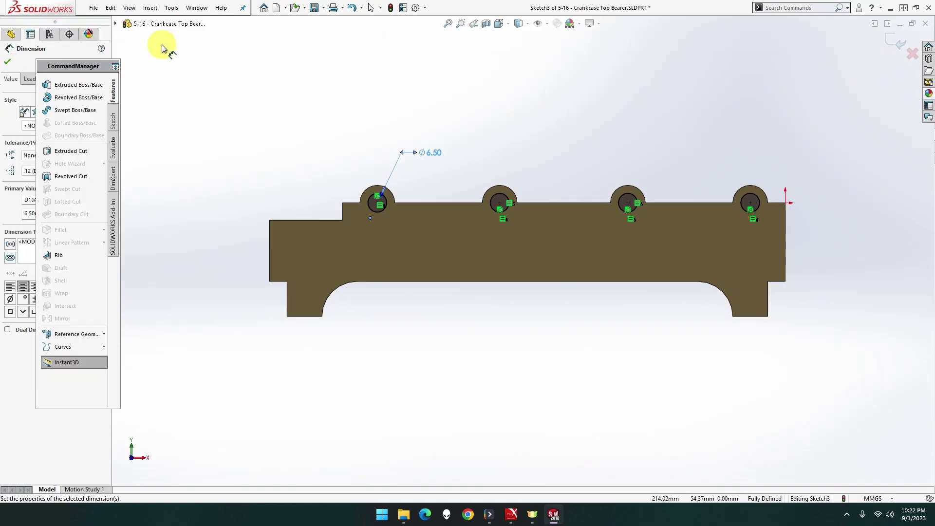
{"action": "left_click_drag", "start_coordinate": [84, 66], "coordinate": [173, 36]}
Step: Cut the four circles Through All to bore holes through the lugs
{"action": "left_click", "coordinate": [174, 121]}
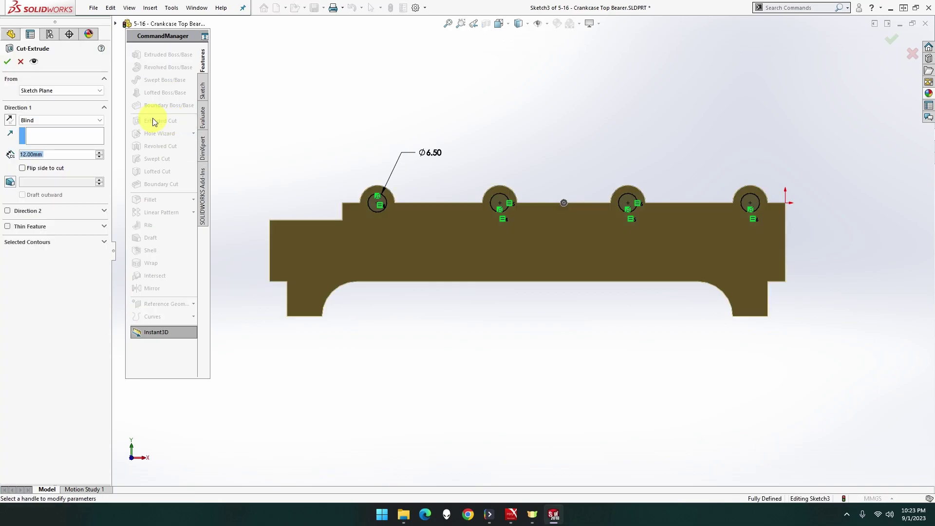
{"action": "left_click", "coordinate": [76, 120]}
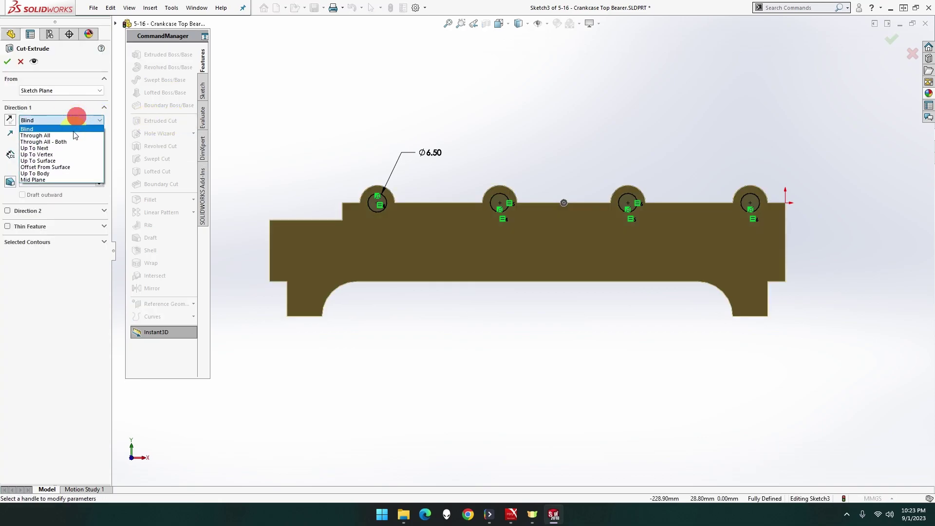
{"action": "left_click", "coordinate": [75, 130]}
{"action": "left_click", "coordinate": [9, 62]}
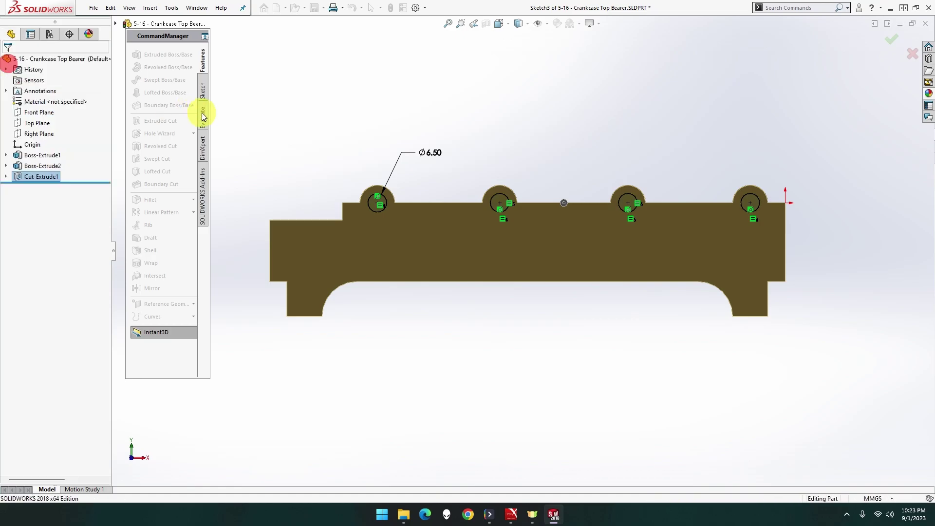
{"action": "left_click", "coordinate": [302, 135]}
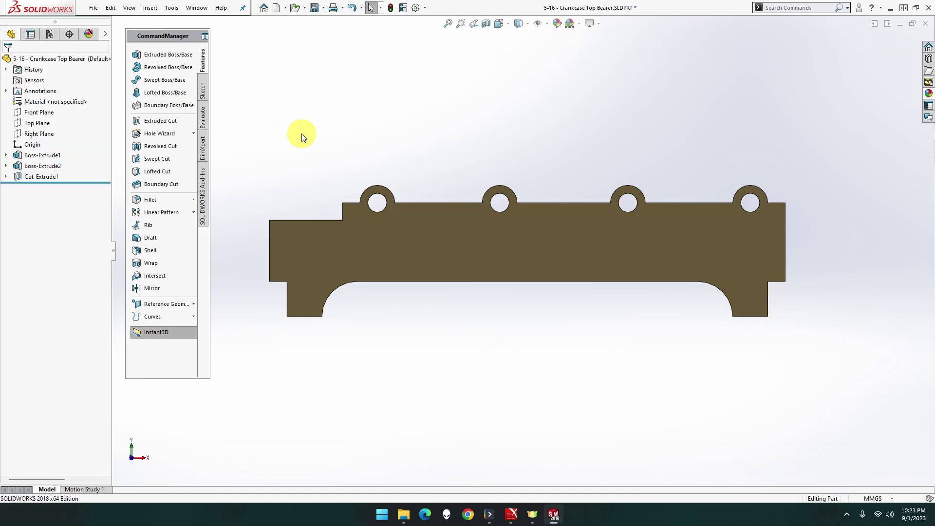
Step: Dock the CommandManager and set a Hole Wizard ANSI Metric countersink for an M3 flat head screw
{"action": "left_click_drag", "start_coordinate": [163, 36], "coordinate": [450, 71]}
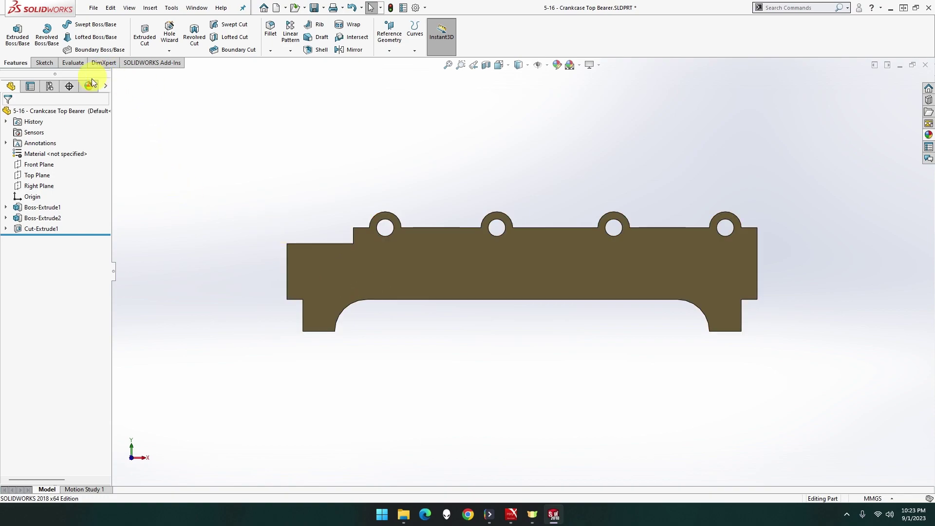
{"action": "left_click", "coordinate": [169, 50]}
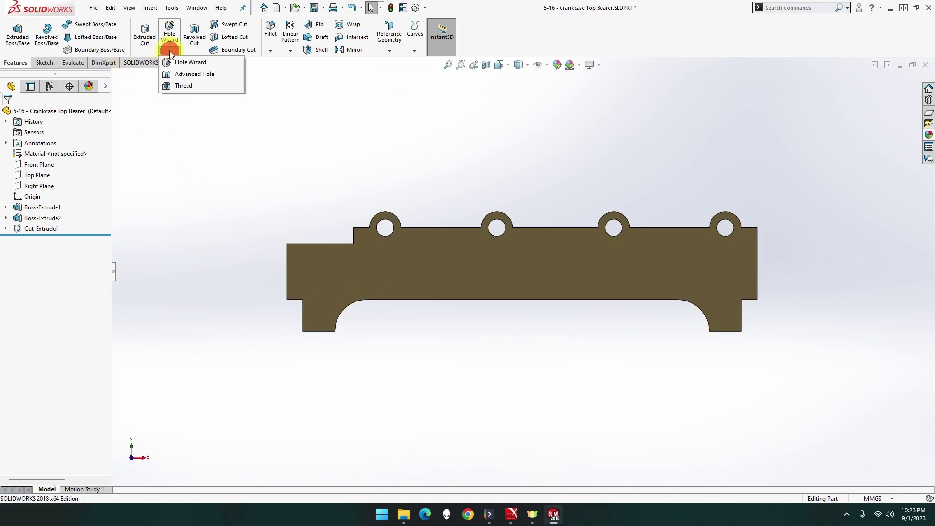
{"action": "left_click", "coordinate": [187, 61]}
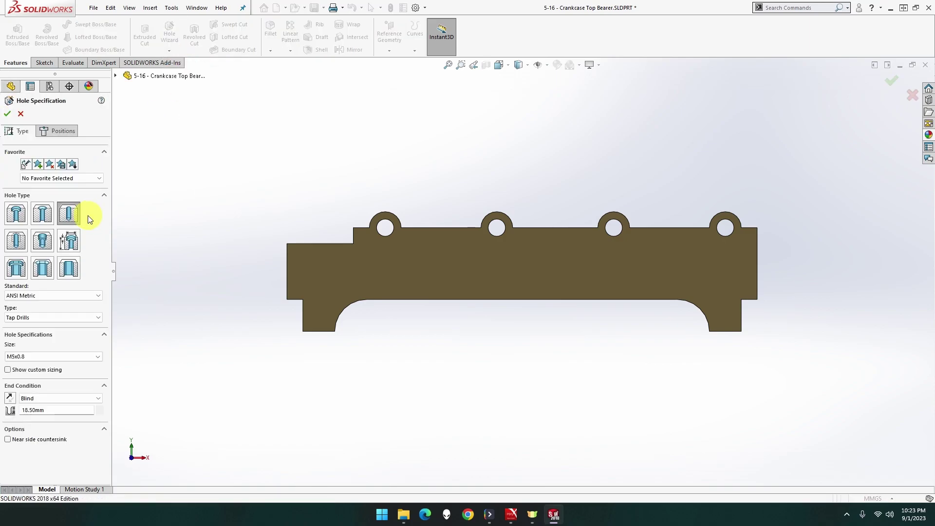
{"action": "left_click", "coordinate": [46, 217]}
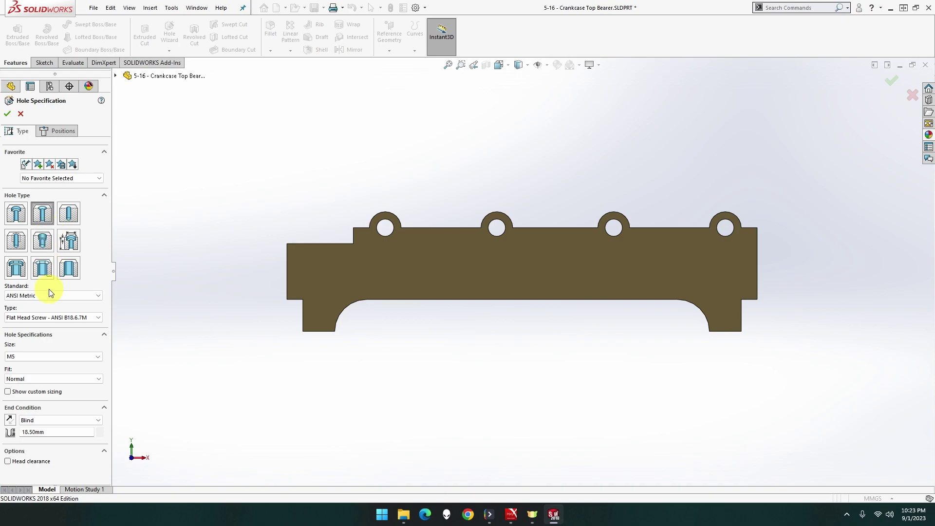
{"action": "left_click", "coordinate": [49, 356]}
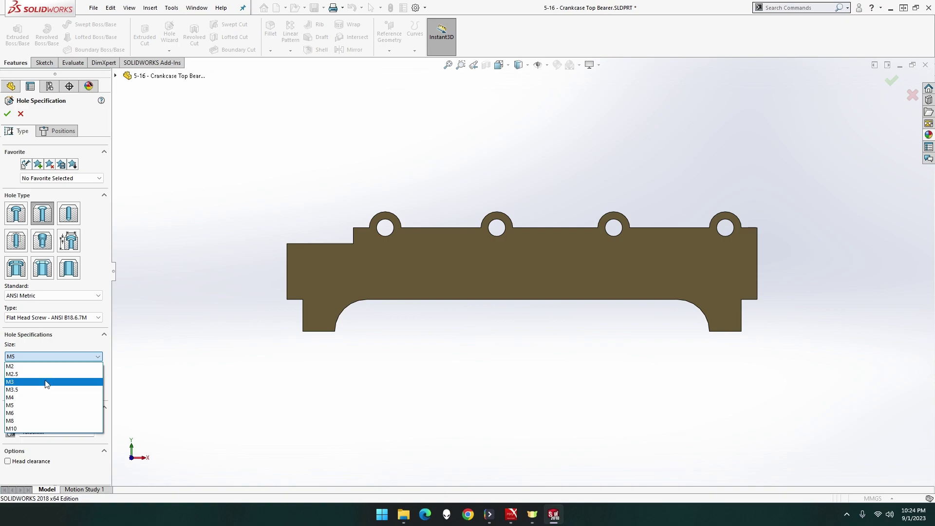
{"action": "left_click", "coordinate": [44, 381]}
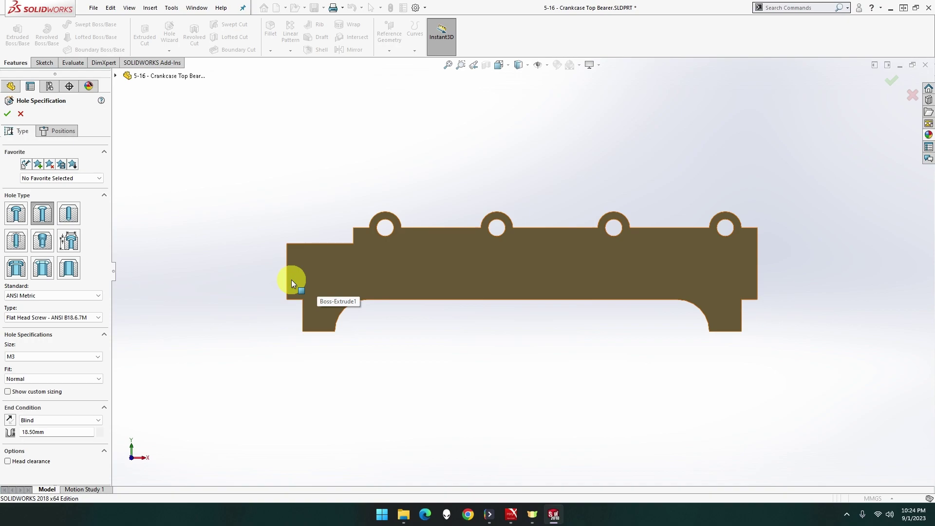
Step: Place two hole points on the front face, one in each end block
{"action": "left_click", "coordinate": [65, 130]}
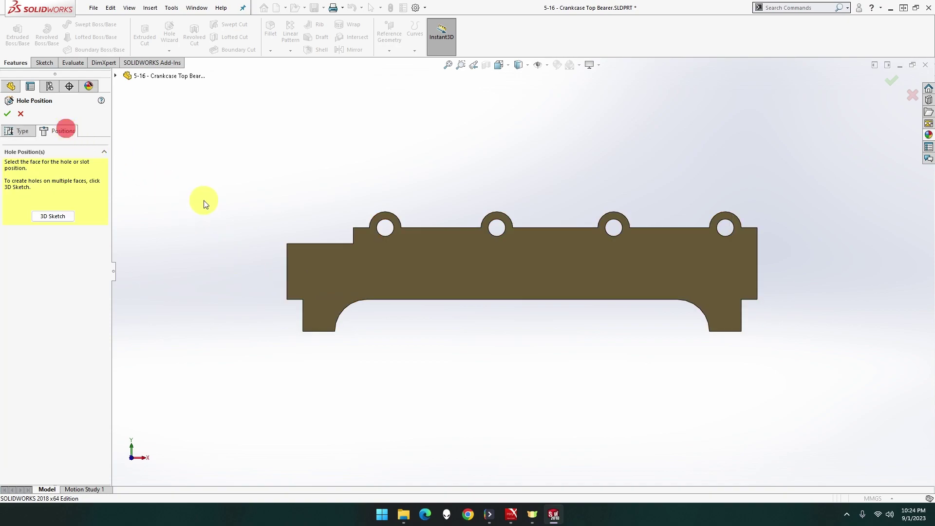
{"action": "left_click", "coordinate": [314, 281]}
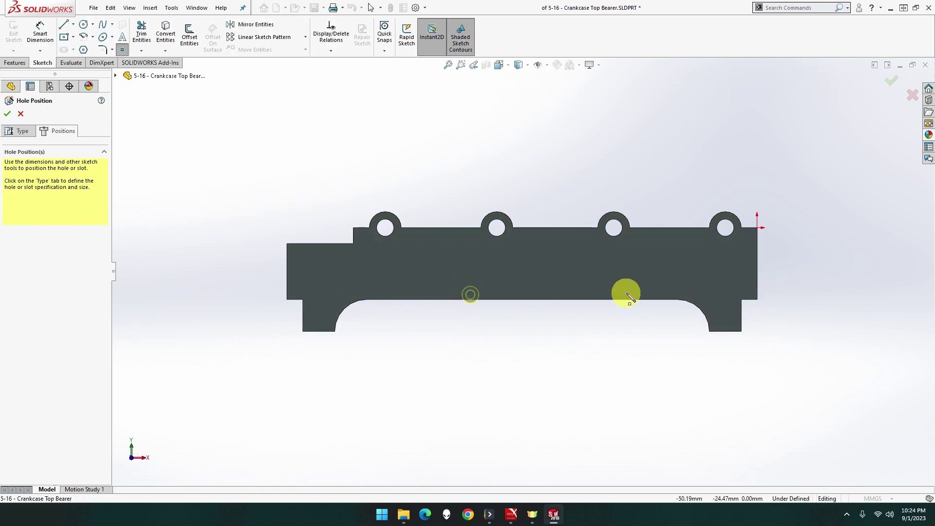
{"action": "left_click", "coordinate": [314, 281]}
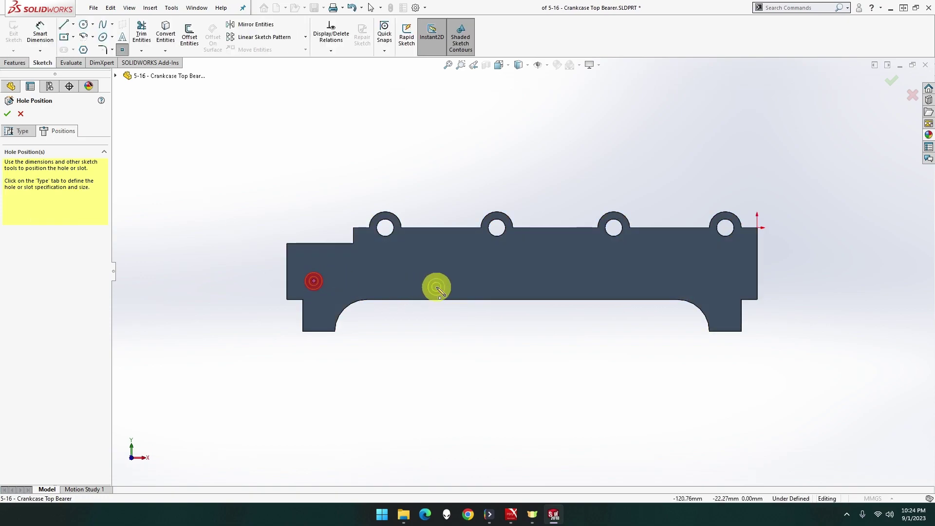
{"action": "left_click", "coordinate": [735, 286]}
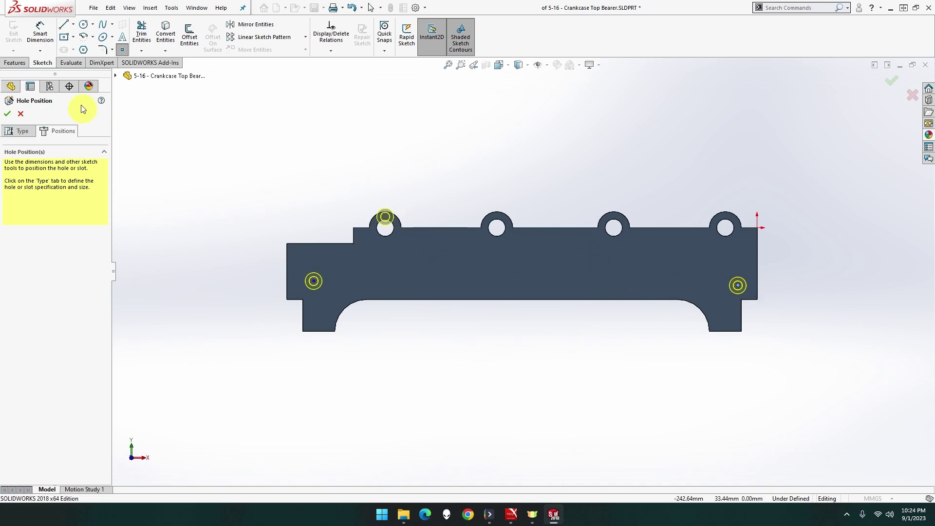
Step: Dimension each hole point 3 mm from its end of the part
{"action": "left_click", "coordinate": [42, 31]}
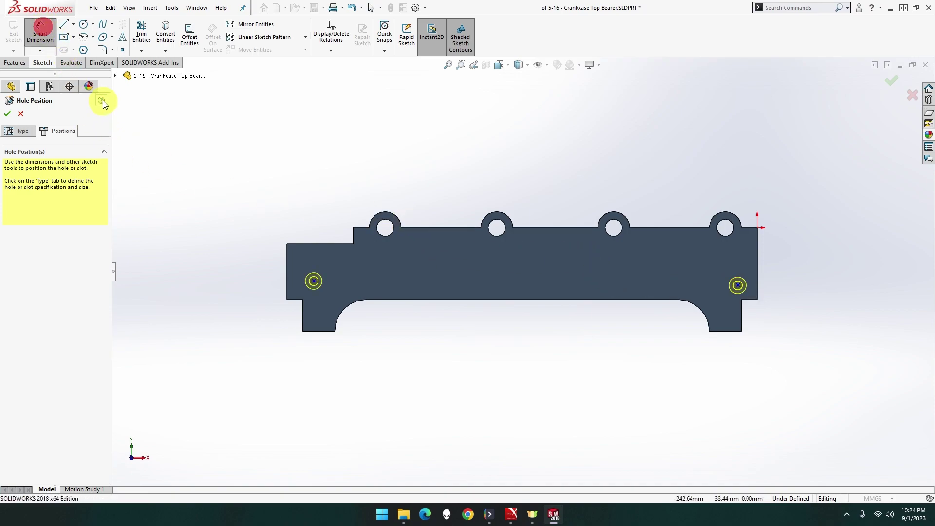
{"action": "left_click", "coordinate": [313, 282]}
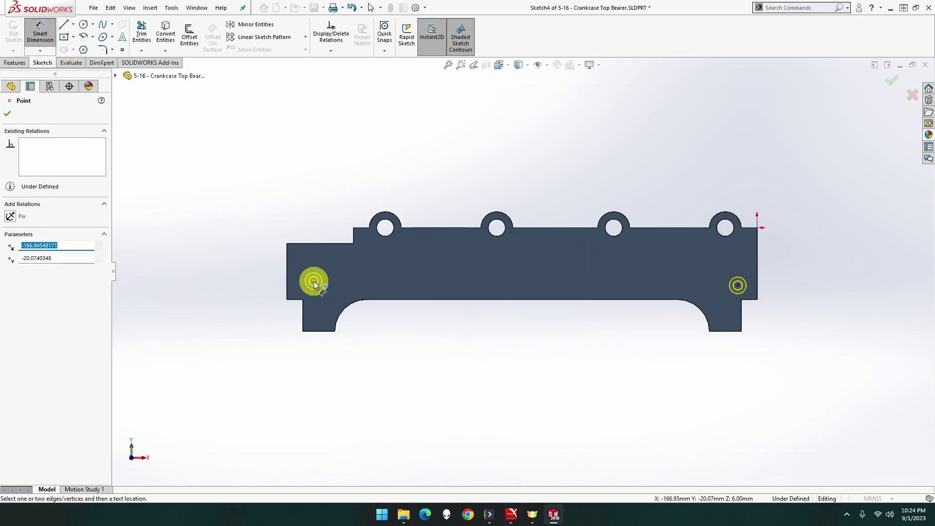
{"action": "left_click", "coordinate": [286, 281]}
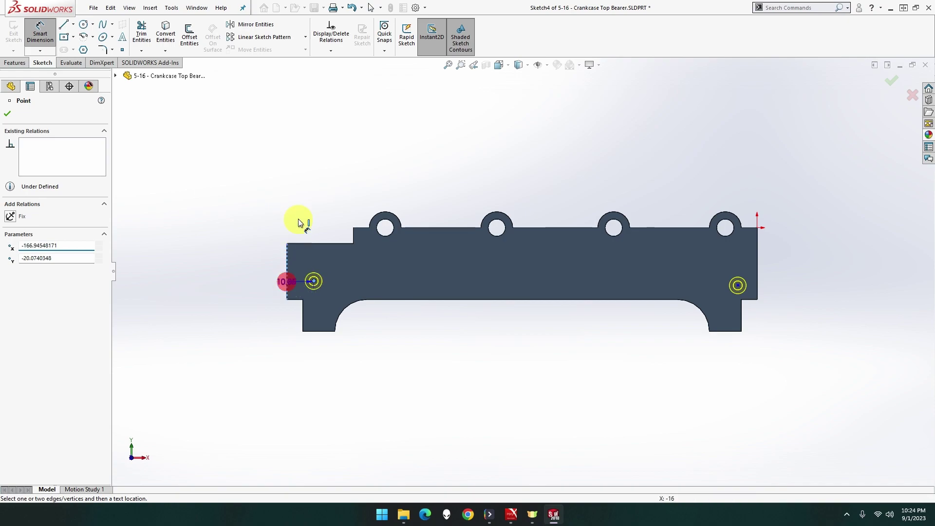
{"action": "left_click", "coordinate": [298, 209]}
{"action": "key", "text": "Return"}
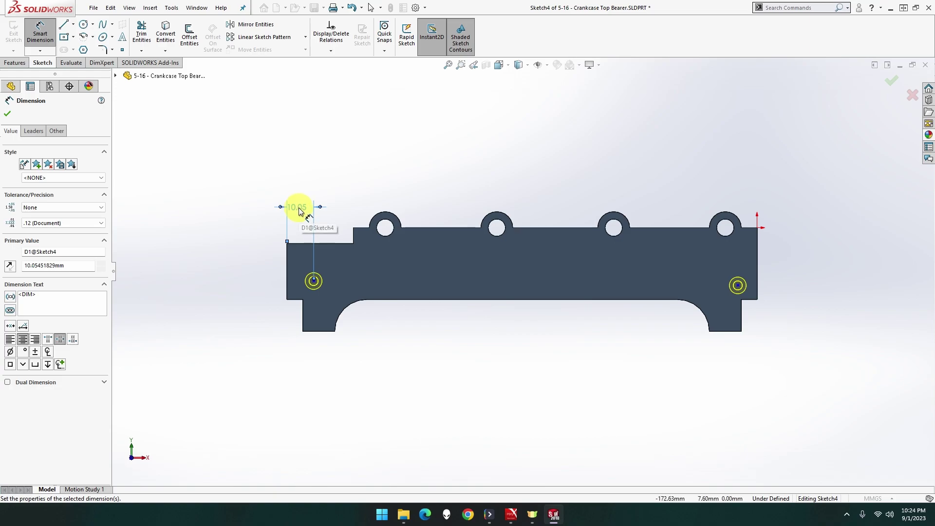
{"action": "double_click", "coordinate": [298, 208]}
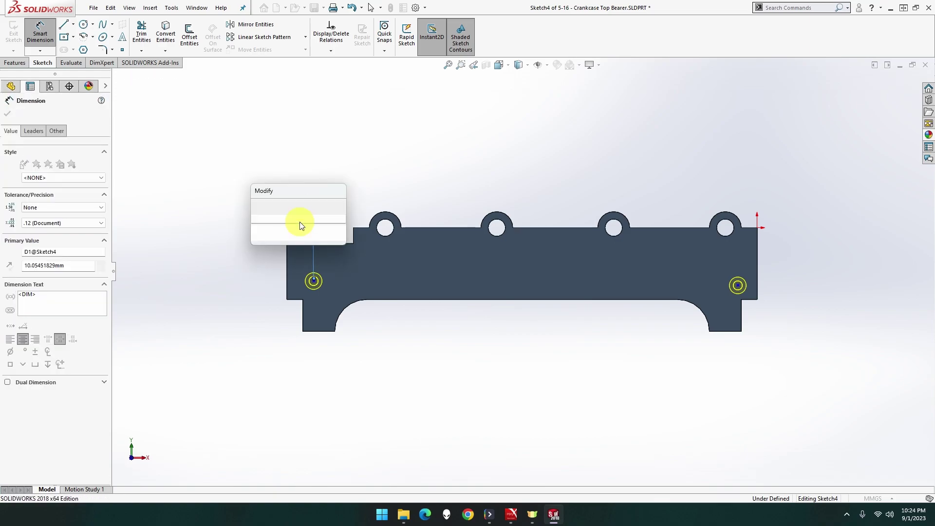
{"action": "type", "text": "3"}
{"action": "key", "text": "Return"}
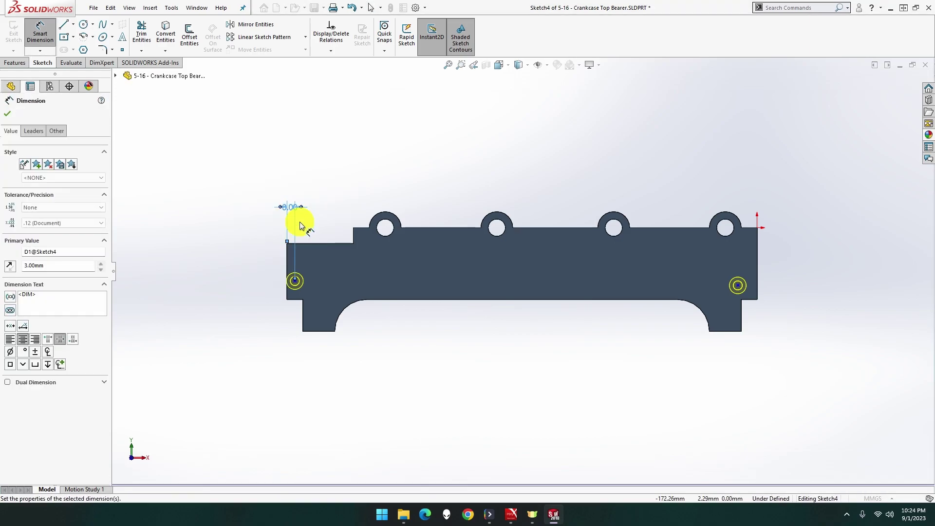
{"action": "left_click", "coordinate": [738, 285]}
{"action": "left_click", "coordinate": [757, 278]}
{"action": "left_click", "coordinate": [737, 156]}
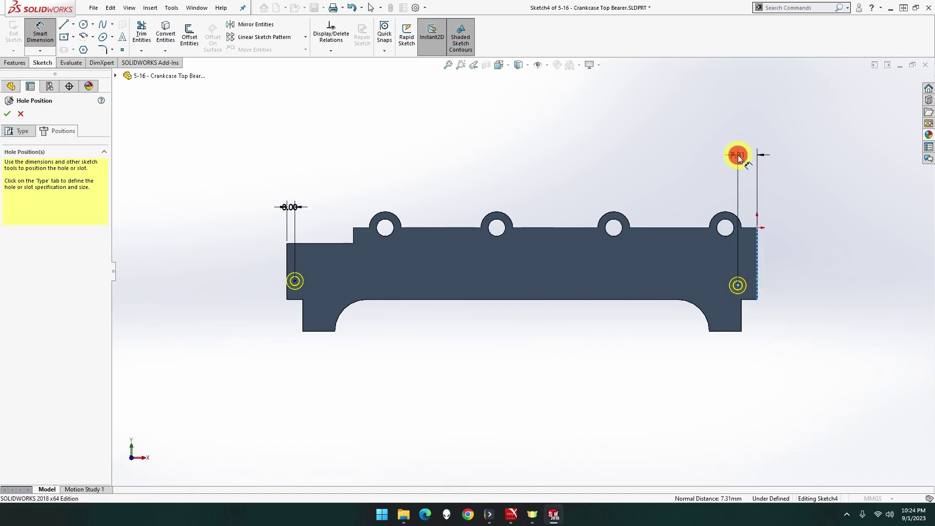
{"action": "key", "text": "Return"}
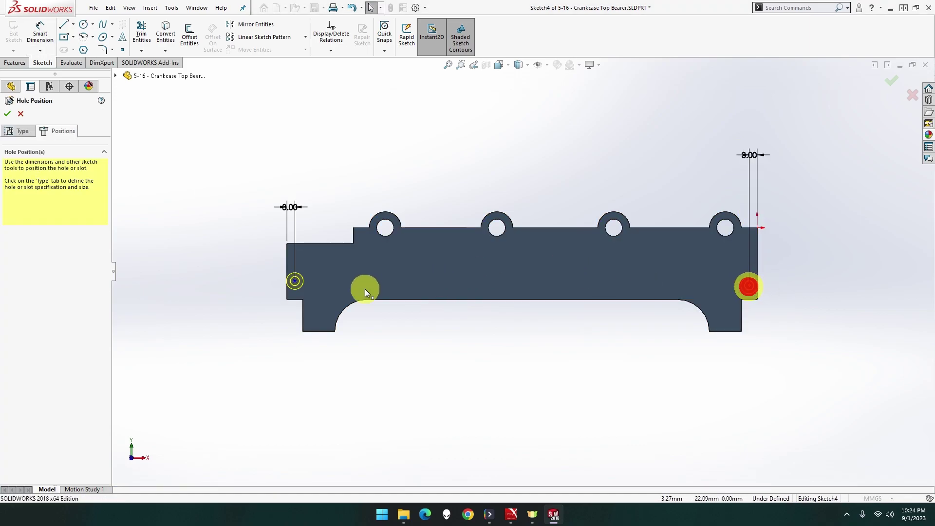
Step: Make the two hole points Horizontal, set them 7.5 mm high, and finish the holes
{"action": "left_click", "coordinate": [293, 281], "text": "ctrl"}
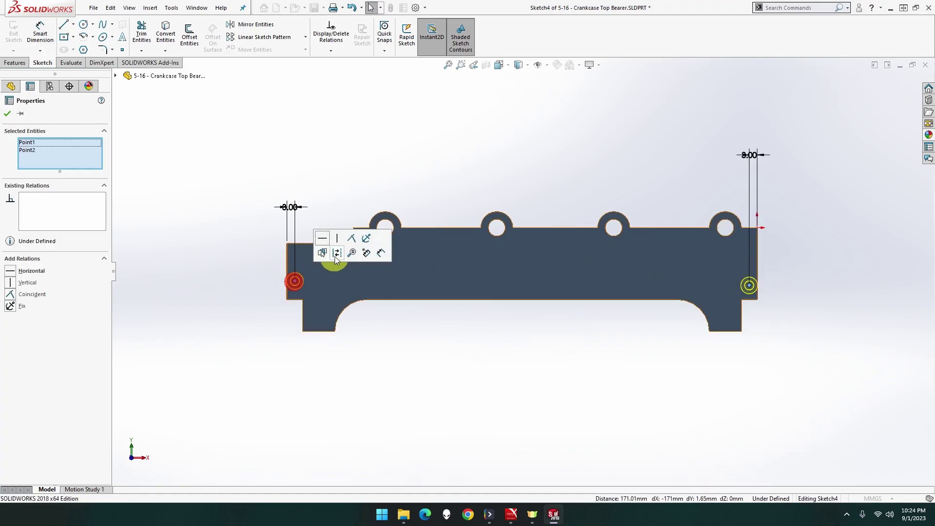
{"action": "left_click", "coordinate": [324, 241]}
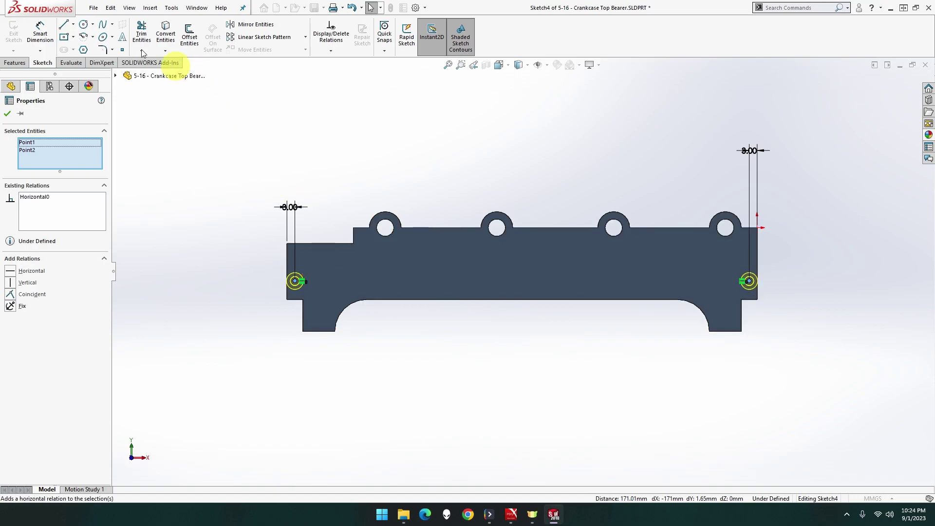
{"action": "left_click", "coordinate": [47, 40]}
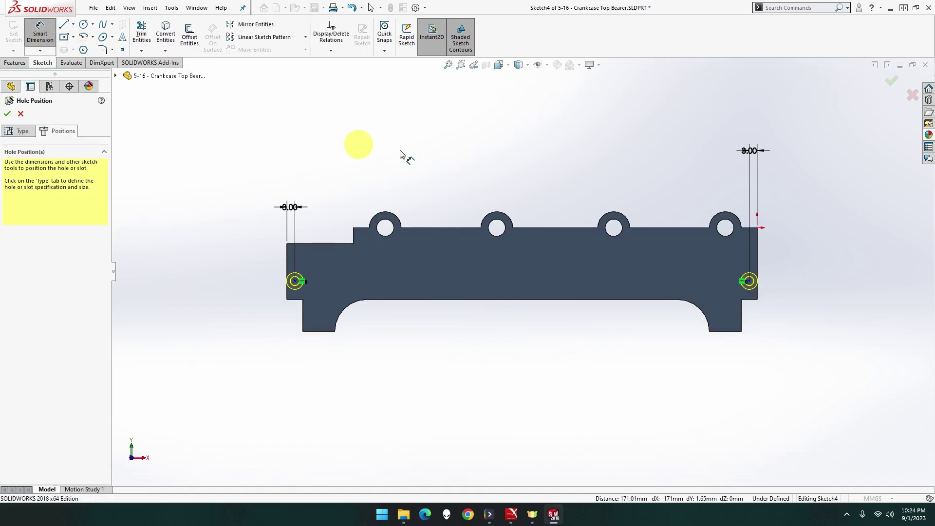
{"action": "left_click", "coordinate": [748, 281]}
{"action": "left_click", "coordinate": [775, 293]}
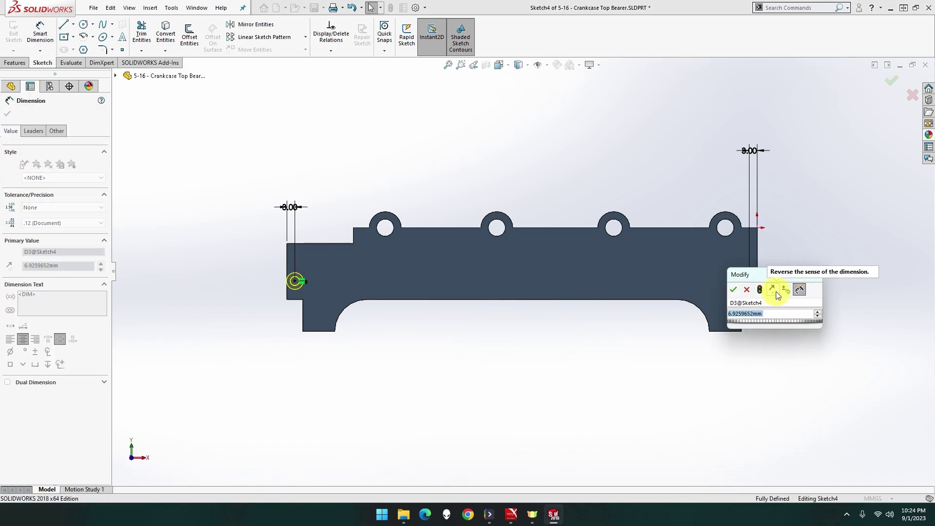
{"action": "type", "text": "7.5"}
{"action": "key", "text": "Return"}
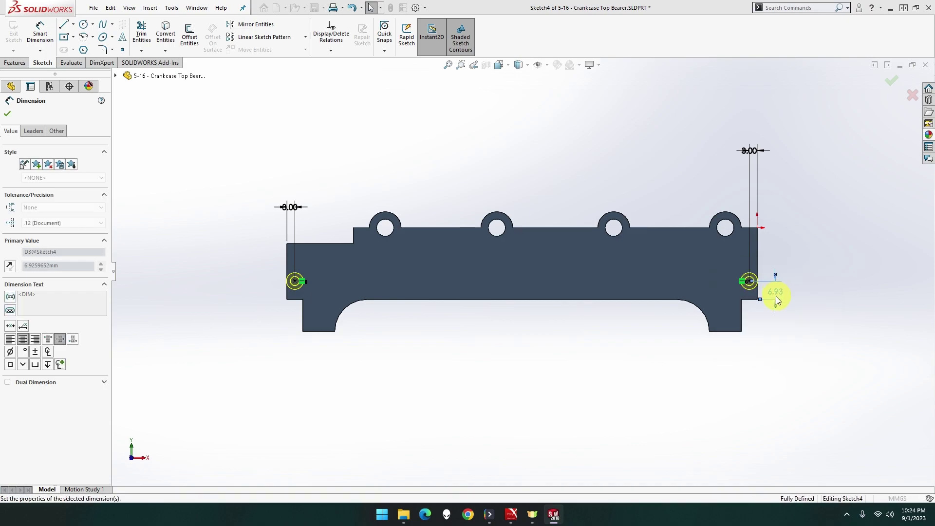
{"action": "left_click", "coordinate": [9, 117]}
{"action": "left_click", "coordinate": [8, 116]}
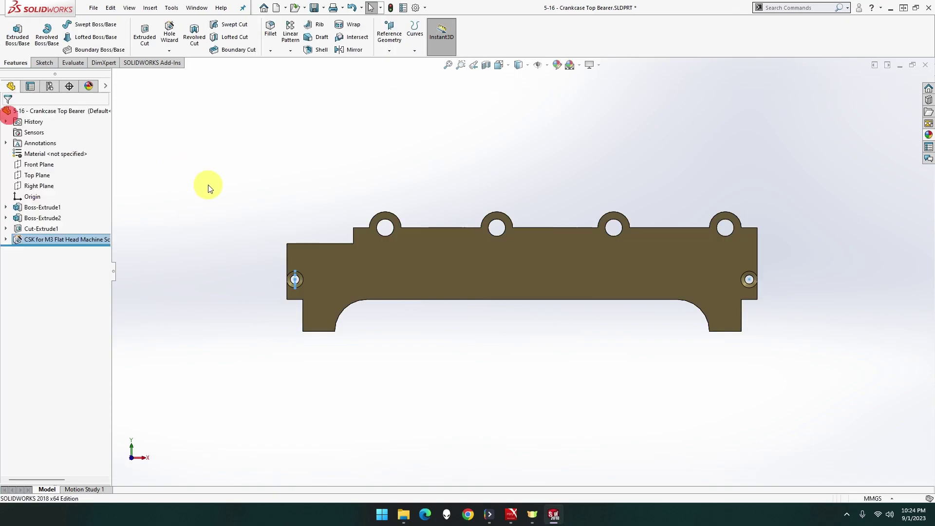
Step: Orbit the part, view the left leg's end face Normal To, and open a sketch on it
{"action": "middle_click_drag", "start_coordinate": [210, 189], "coordinate": [258, 204]}
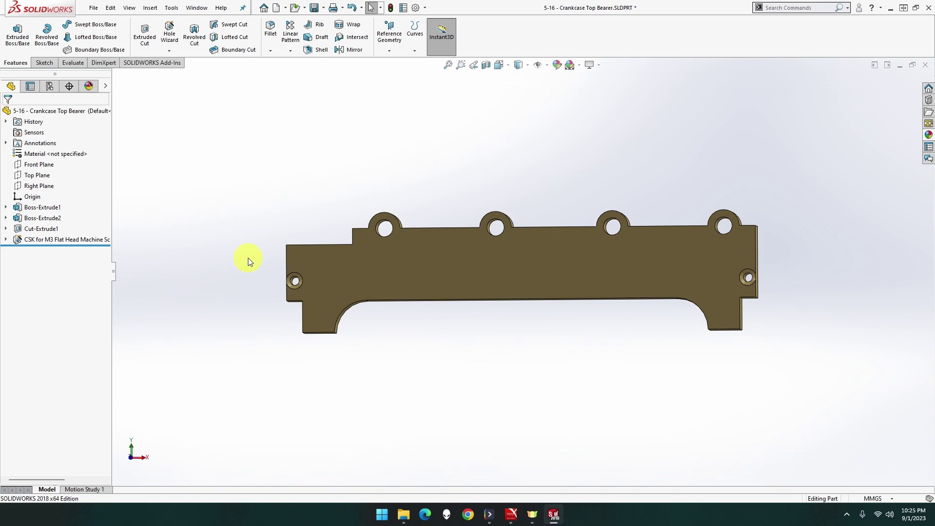
{"action": "middle_click_drag", "start_coordinate": [270, 299], "coordinate": [413, 335]}
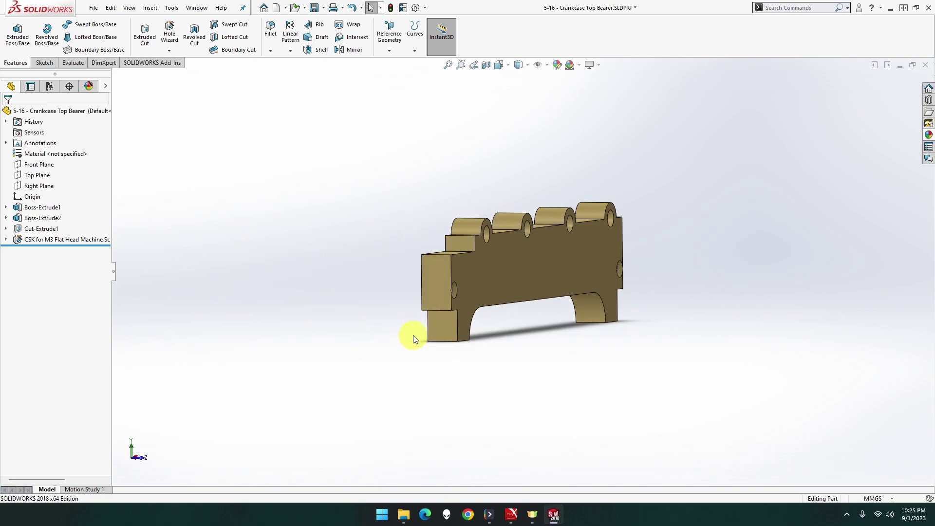
{"action": "right_click", "coordinate": [443, 326]}
{"action": "left_click", "coordinate": [512, 294]}
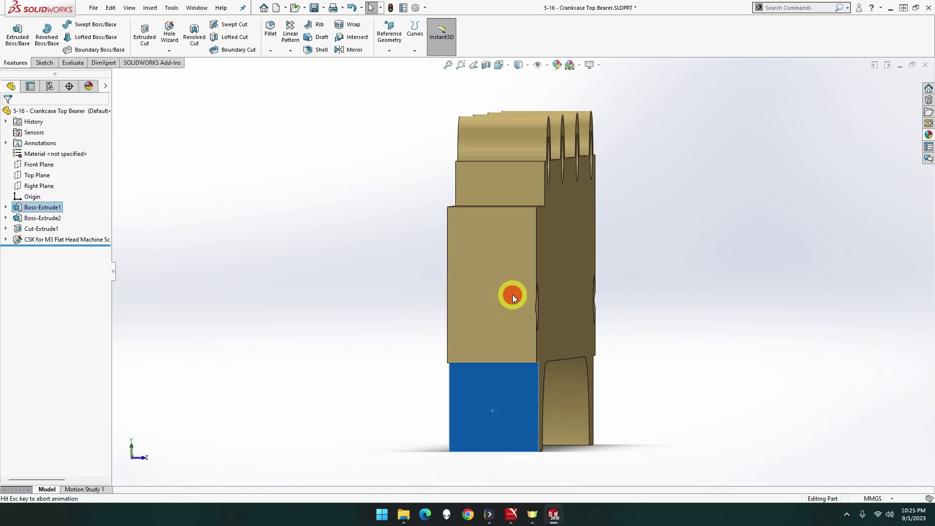
{"action": "right_click", "coordinate": [498, 396]}
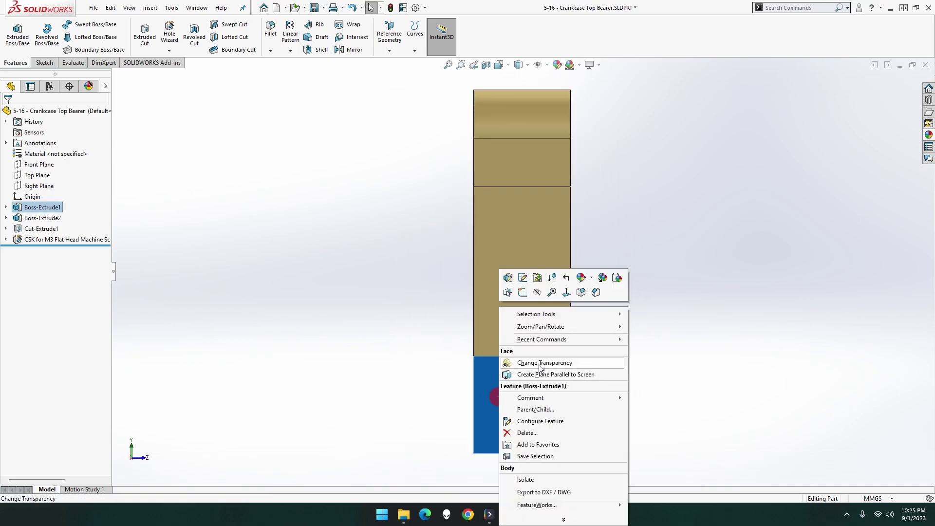
{"action": "left_click", "coordinate": [522, 292]}
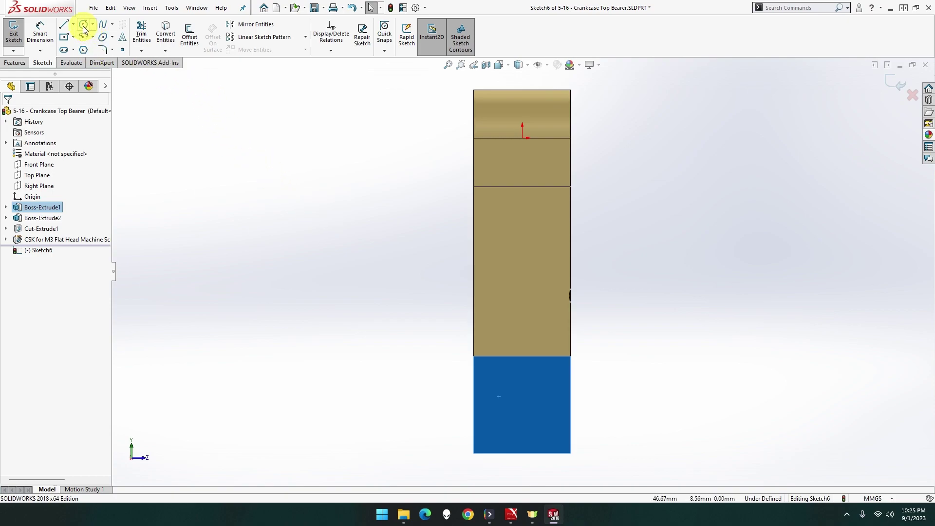
Step: Draw a circle on the lower block face and dimension it to 6 mm diameter
{"action": "left_click", "coordinate": [83, 30]}
{"action": "left_click", "coordinate": [522, 400]}
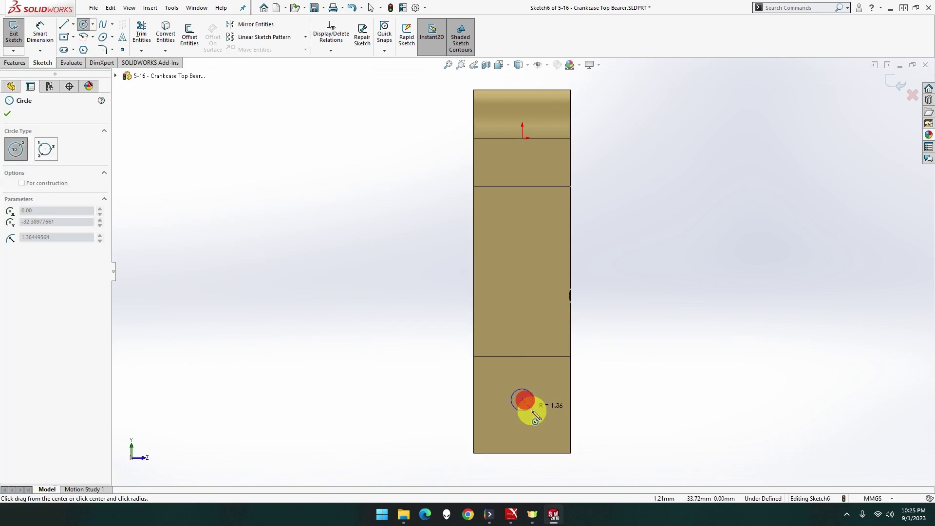
{"action": "left_click", "coordinate": [537, 415]}
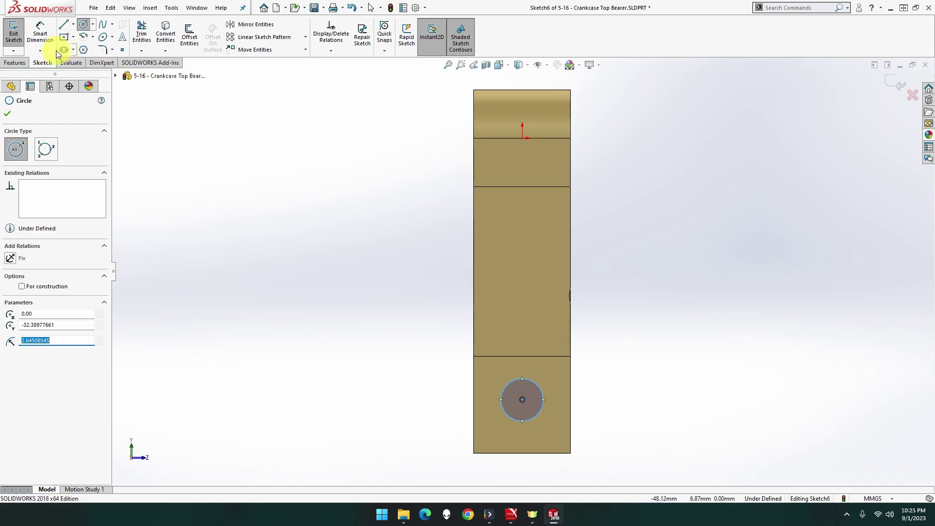
{"action": "left_click", "coordinate": [40, 30]}
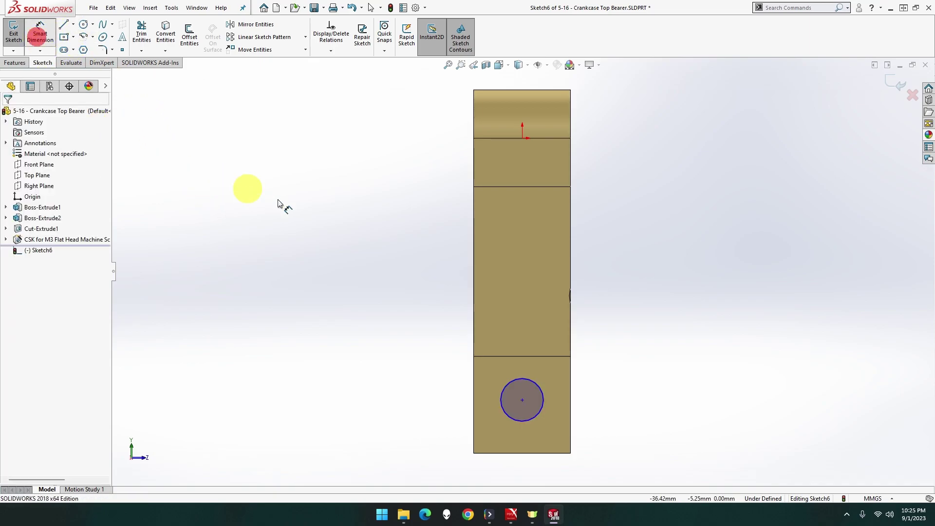
{"action": "left_click", "coordinate": [508, 388]}
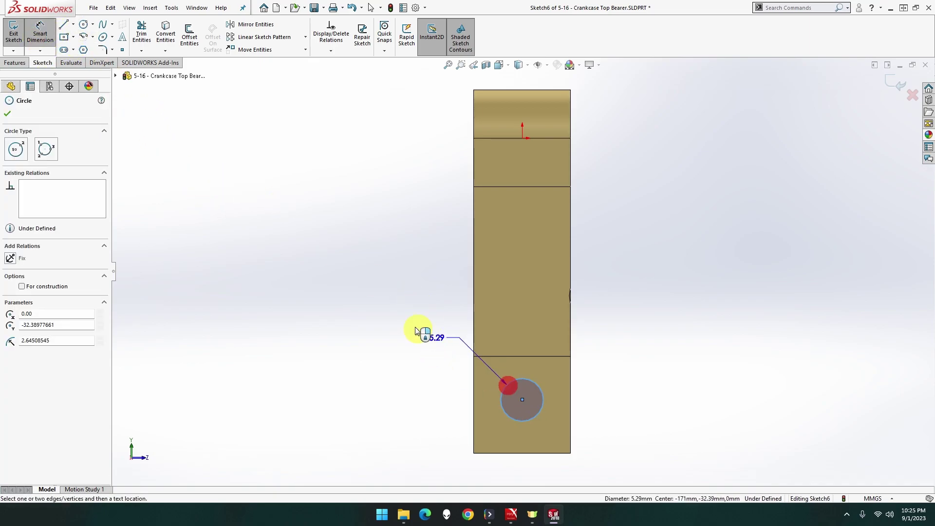
{"action": "left_click", "coordinate": [401, 311]}
{"action": "type", "text": "6"}
{"action": "key", "text": "Return"}
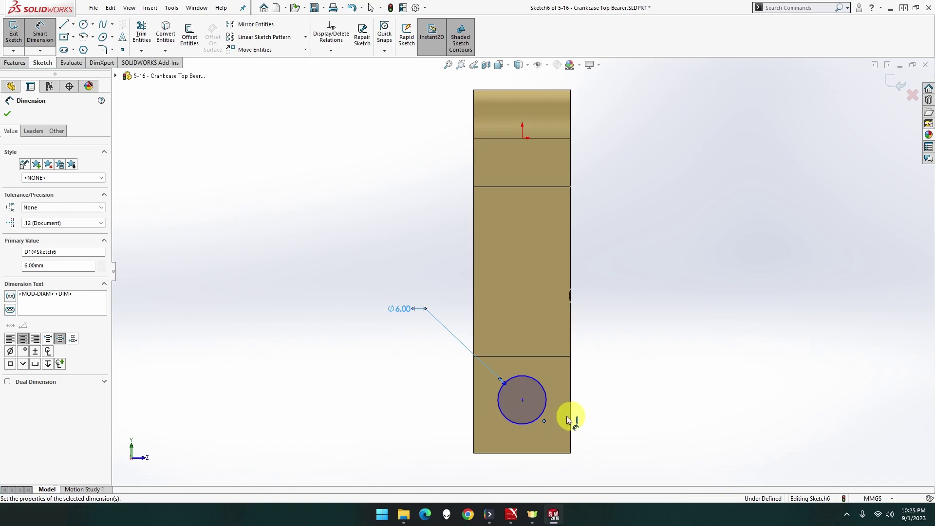
Step: Locate the circle centre 6 mm from the block's left edge and 6 mm above its bottom edge
{"action": "left_click", "coordinate": [522, 402]}
{"action": "left_click", "coordinate": [474, 400]}
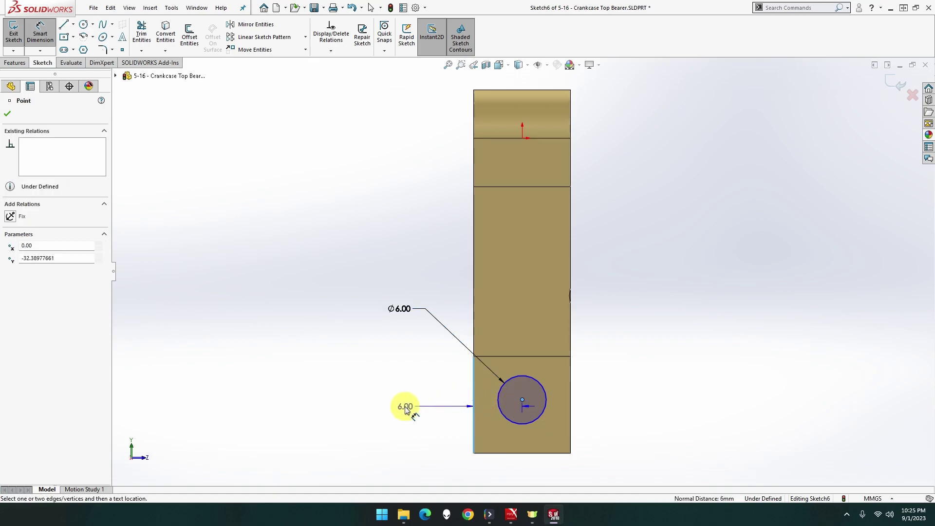
{"action": "left_click", "coordinate": [405, 409]}
{"action": "key", "text": "Return"}
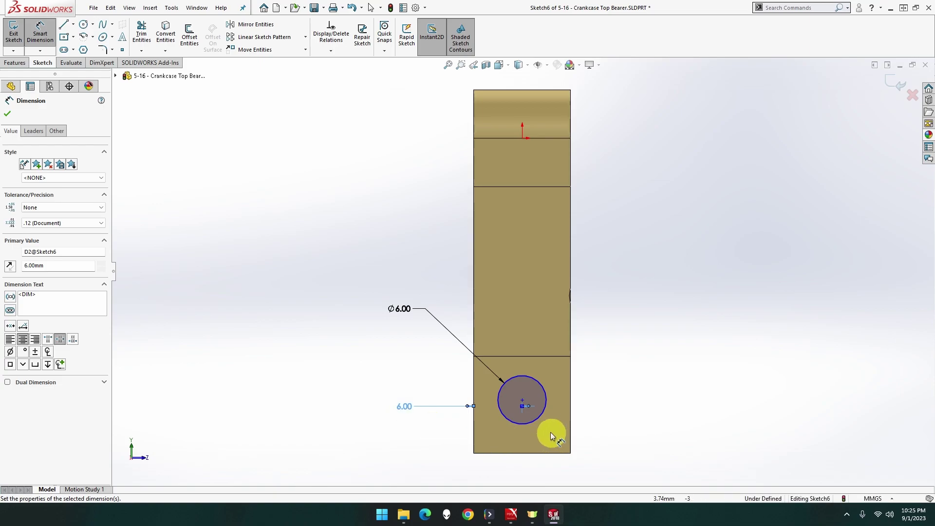
{"action": "left_click", "coordinate": [522, 402]}
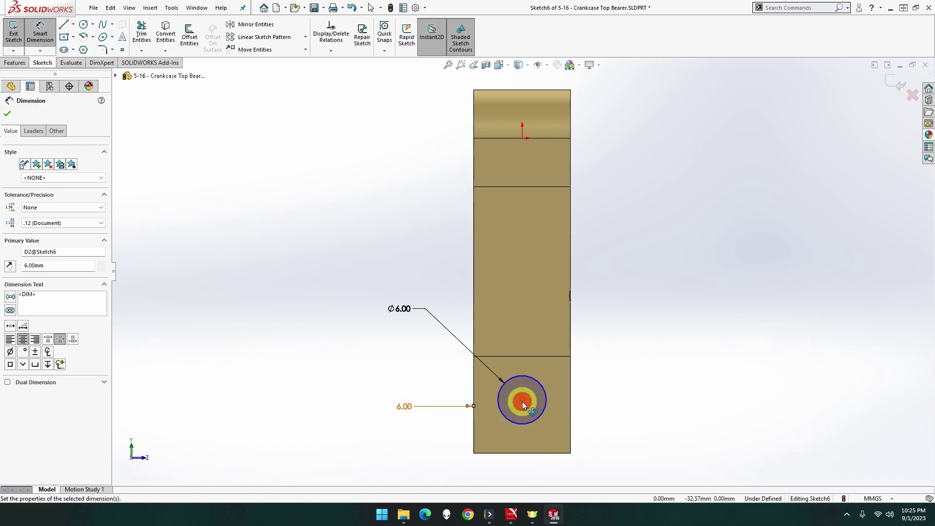
{"action": "left_click", "coordinate": [520, 452]}
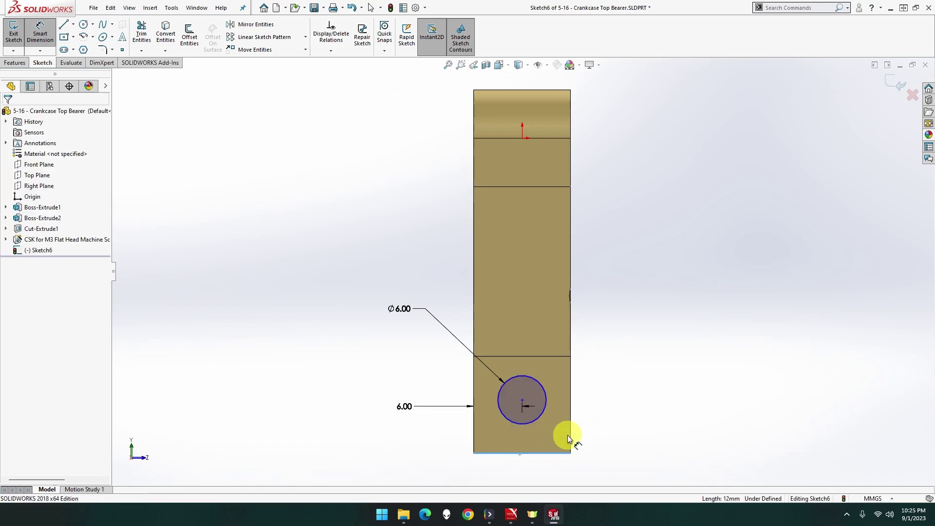
{"action": "left_click", "coordinate": [548, 451]}
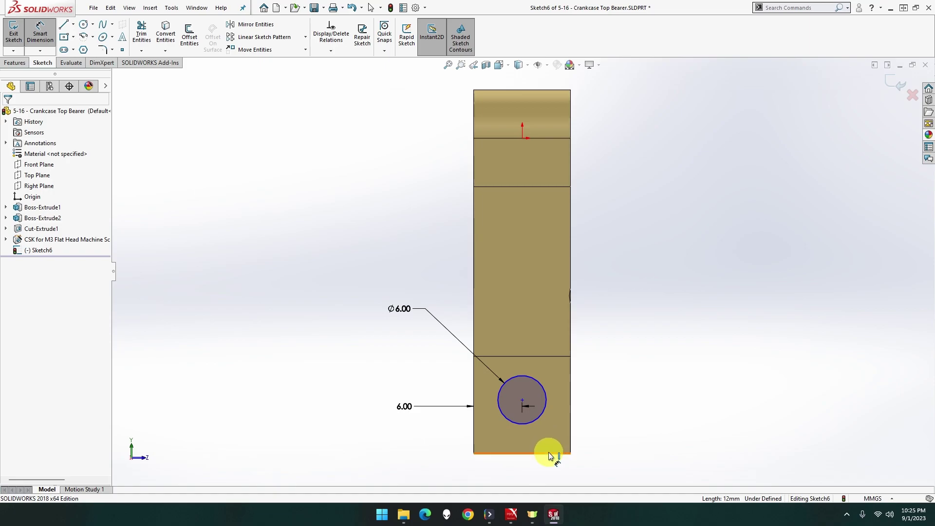
{"action": "left_click", "coordinate": [522, 399]}
{"action": "left_click", "coordinate": [601, 426]}
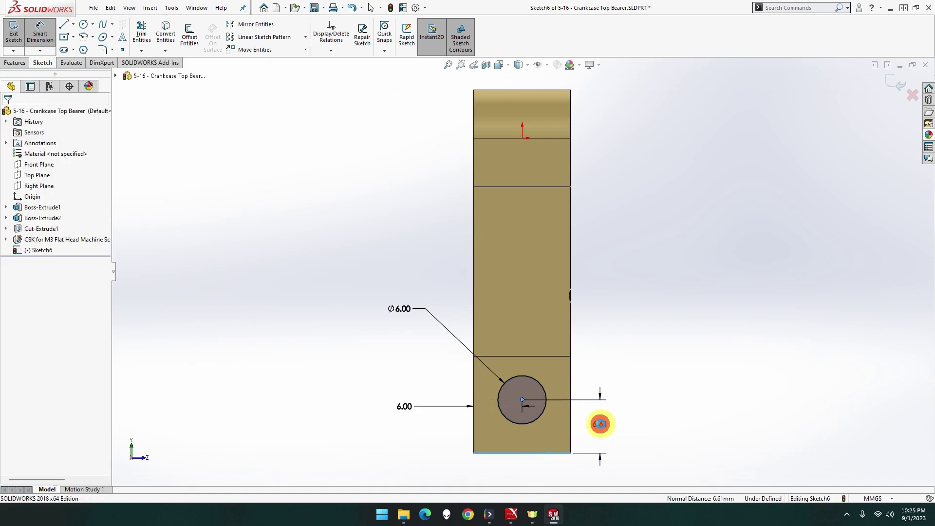
{"action": "key", "text": "Return"}
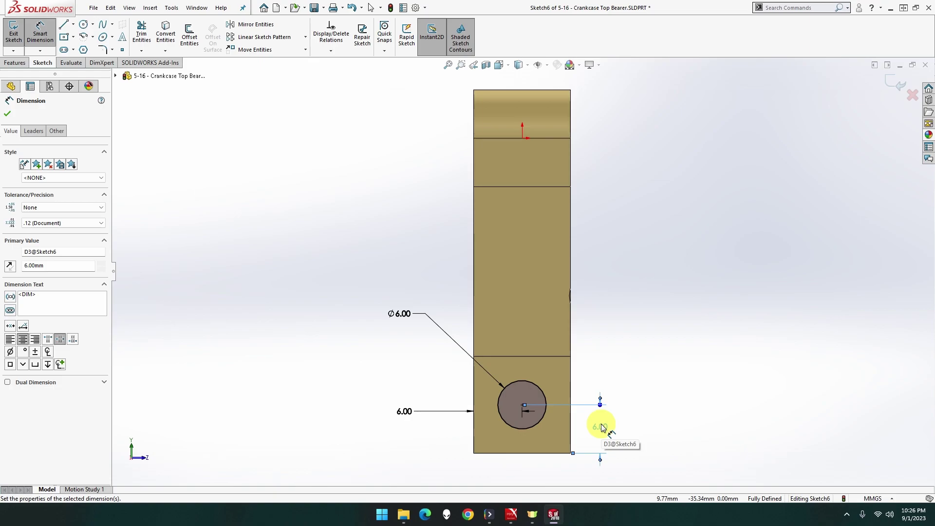
Step: Extruded-cut the 6 mm circle Blind 10 mm deep into the lower end block
{"action": "left_click", "coordinate": [21, 63]}
{"action": "left_click", "coordinate": [144, 39]}
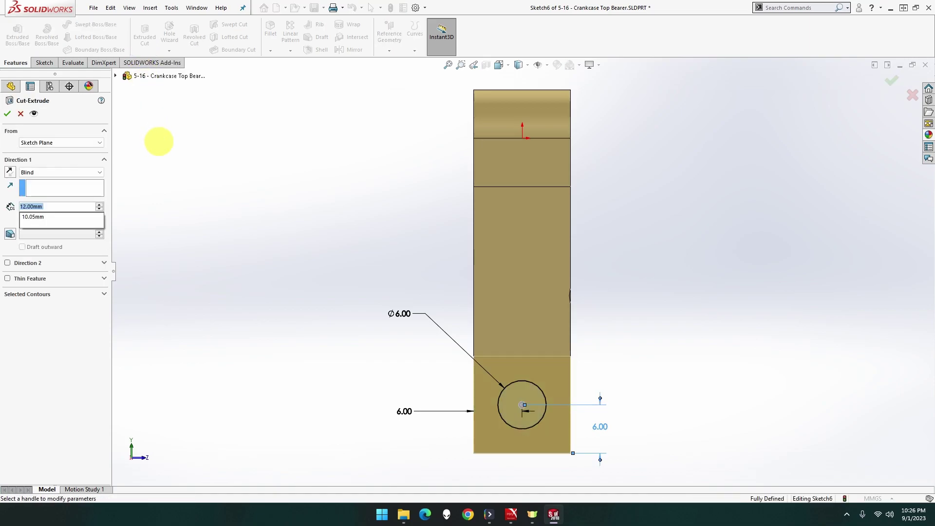
{"action": "type", "text": "10"}
{"action": "key", "text": "Tab"}
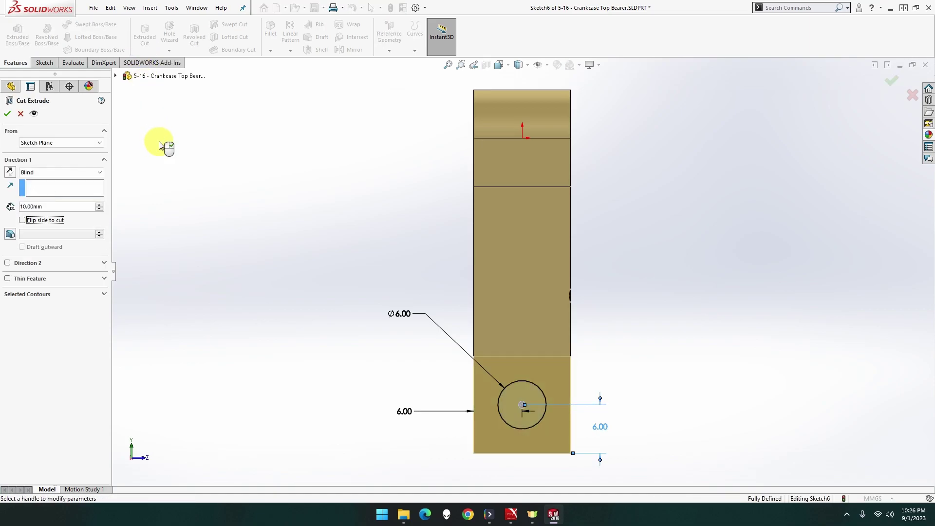
{"action": "left_click", "coordinate": [8, 114]}
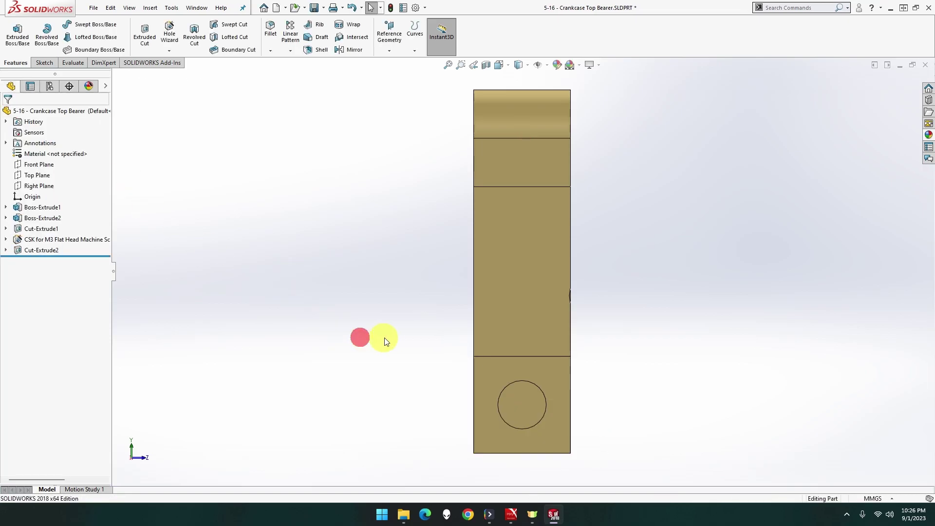
{"action": "middle_click_drag", "start_coordinate": [385, 338], "coordinate": [355, 323]}
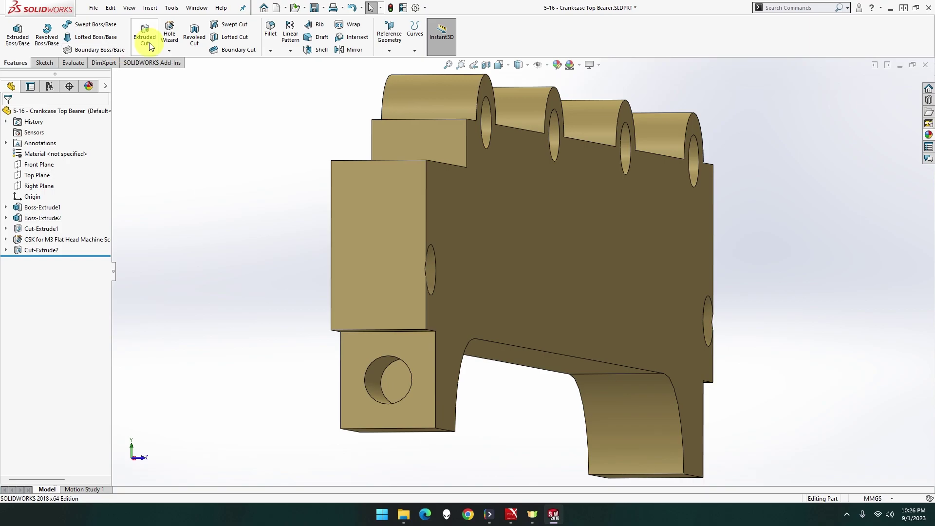
Step: Add an extruded M6x1.0 thread from the block's front face up to the hole's far edge, trimmed to the faces
{"action": "left_click", "coordinate": [168, 51]}
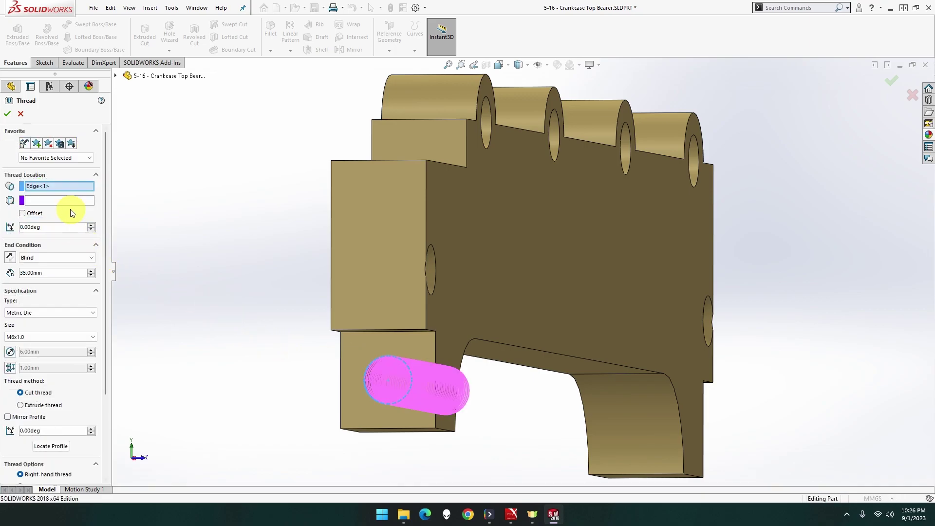
{"action": "left_click", "coordinate": [68, 201]}
{"action": "left_click", "coordinate": [351, 270]}
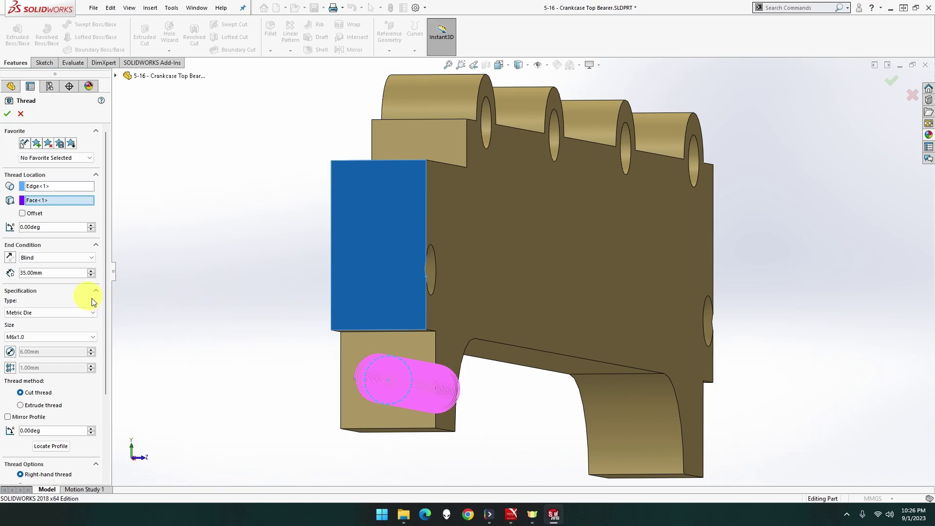
{"action": "left_click", "coordinate": [59, 257]}
{"action": "left_click", "coordinate": [57, 277]}
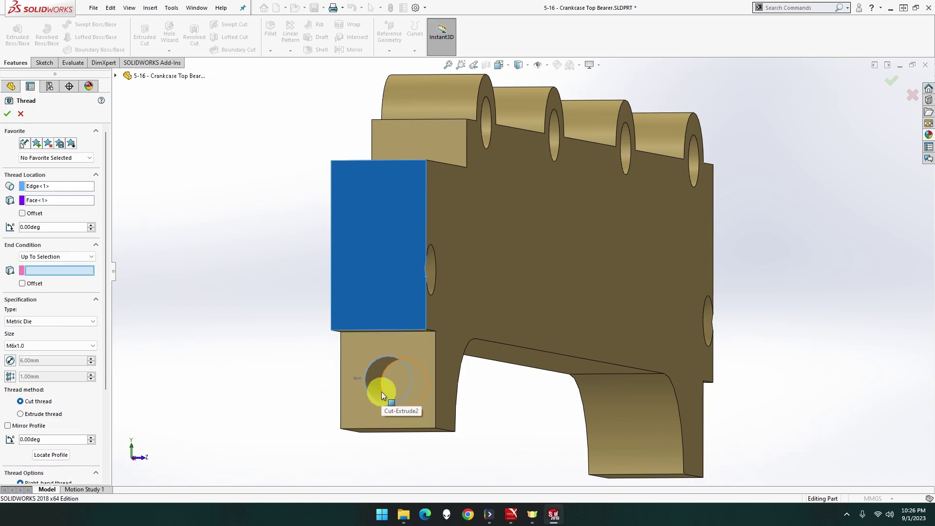
{"action": "left_click", "coordinate": [383, 391]}
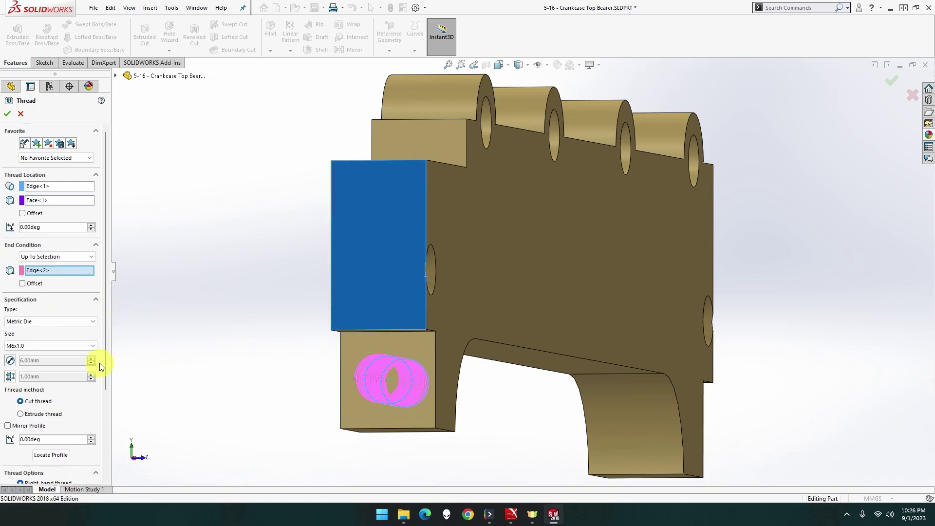
{"action": "left_click", "coordinate": [43, 414]}
{"action": "scroll", "coordinate": [51, 413], "scroll_direction": "down", "scroll_amount": 3}
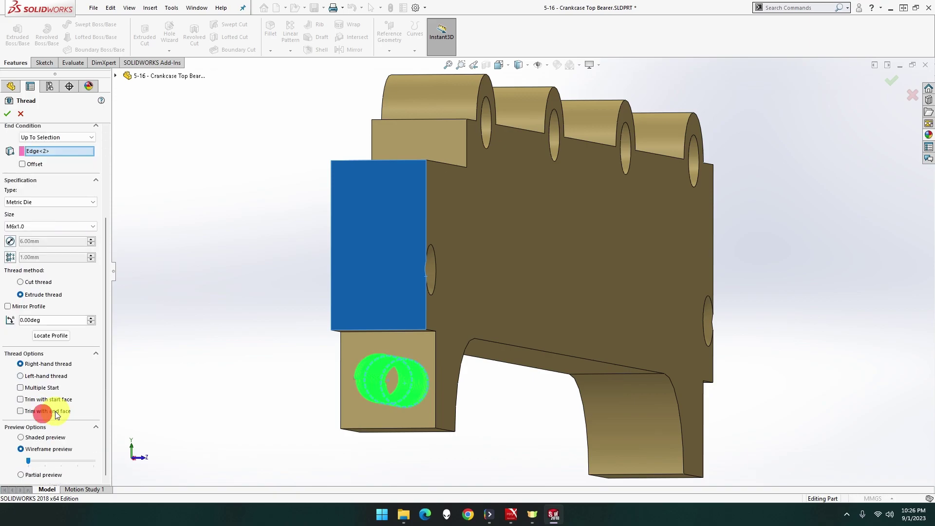
{"action": "left_click", "coordinate": [55, 400]}
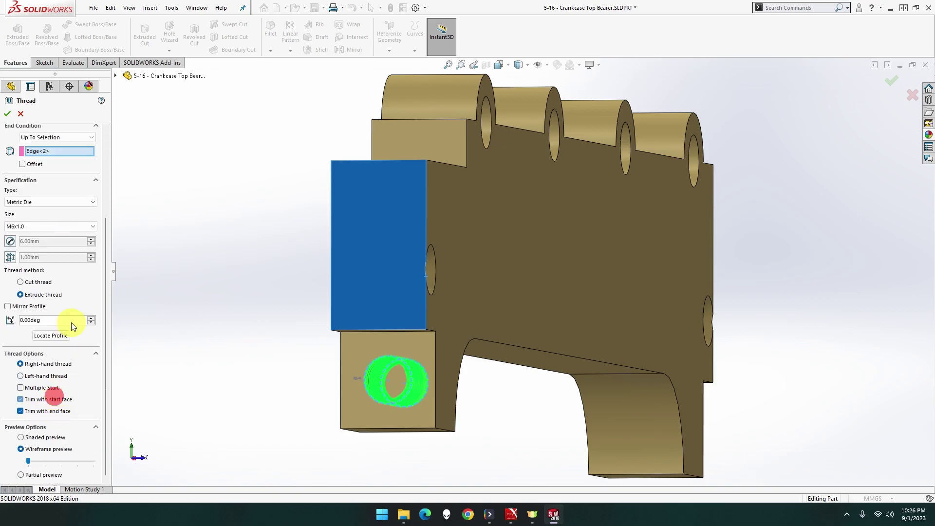
{"action": "left_click", "coordinate": [8, 114]}
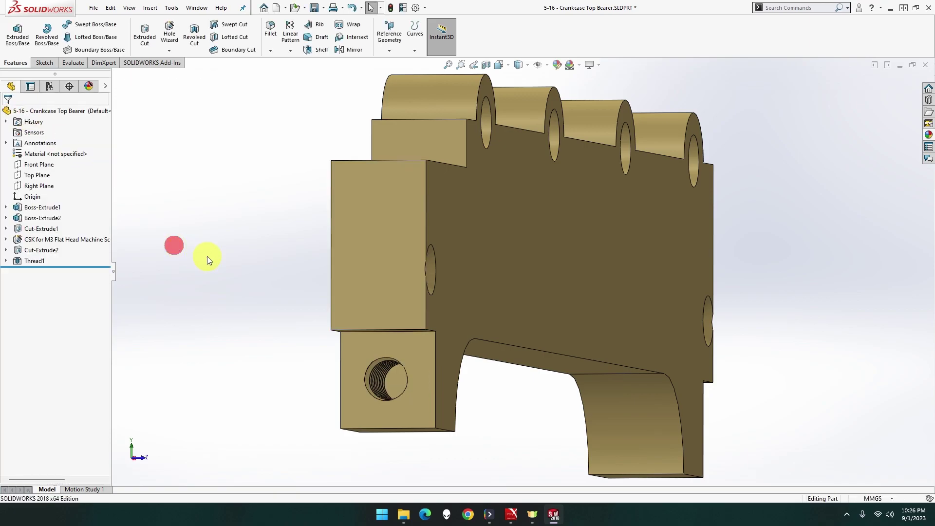
Step: Start a sketch on the end block's face and draw a circle near its corner
{"action": "key", "text": "f"}
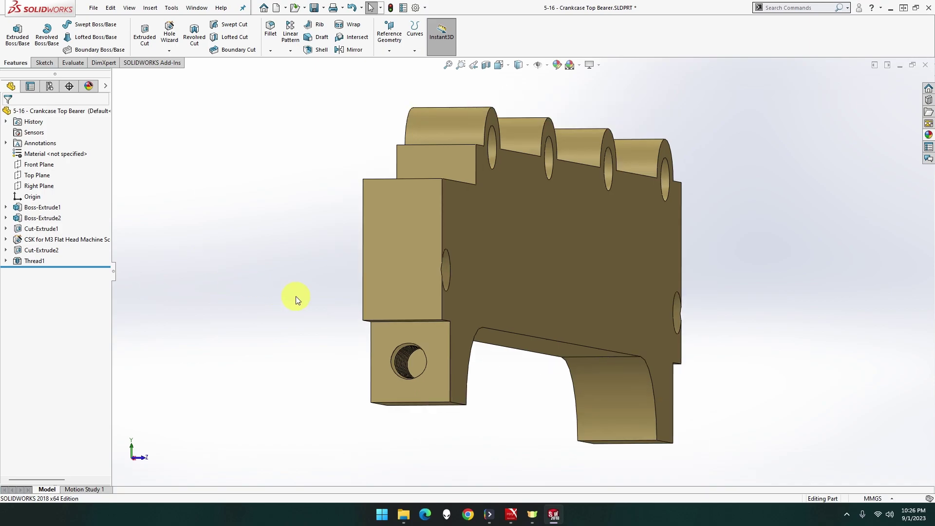
{"action": "middle_click_drag", "start_coordinate": [298, 298], "coordinate": [317, 315]}
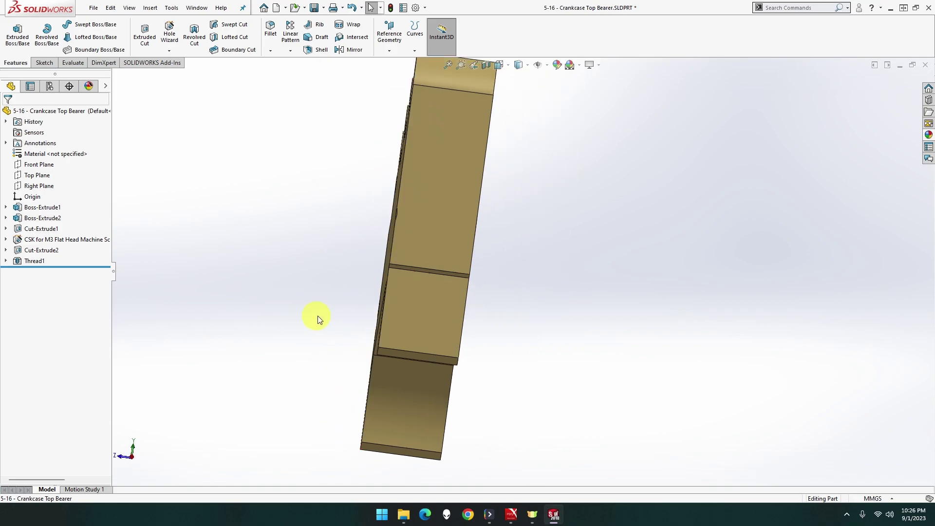
{"action": "right_click", "coordinate": [430, 316]}
{"action": "left_click", "coordinate": [498, 296]}
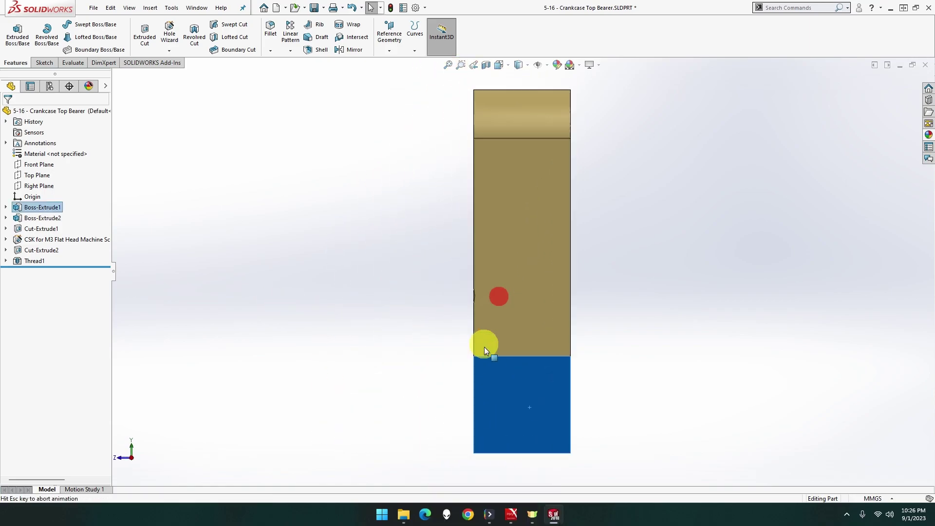
{"action": "right_click", "coordinate": [512, 394]}
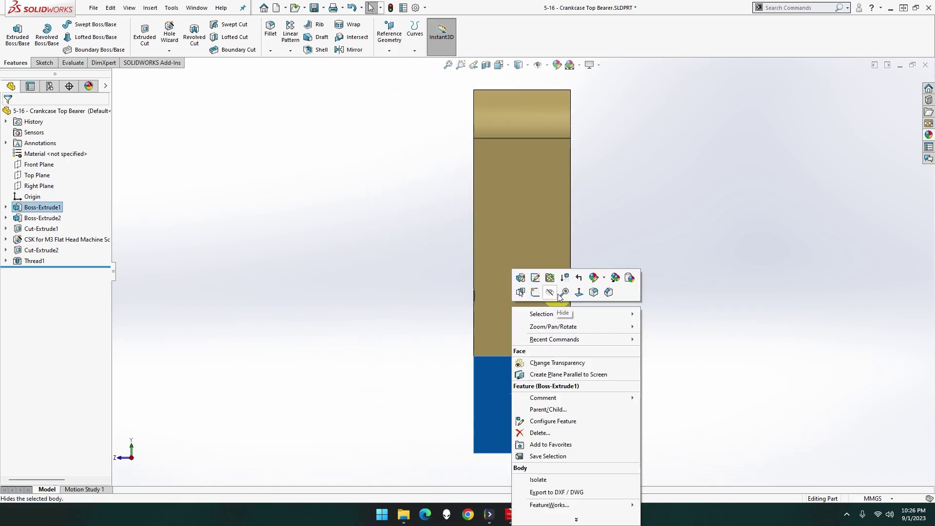
{"action": "left_click", "coordinate": [535, 292]}
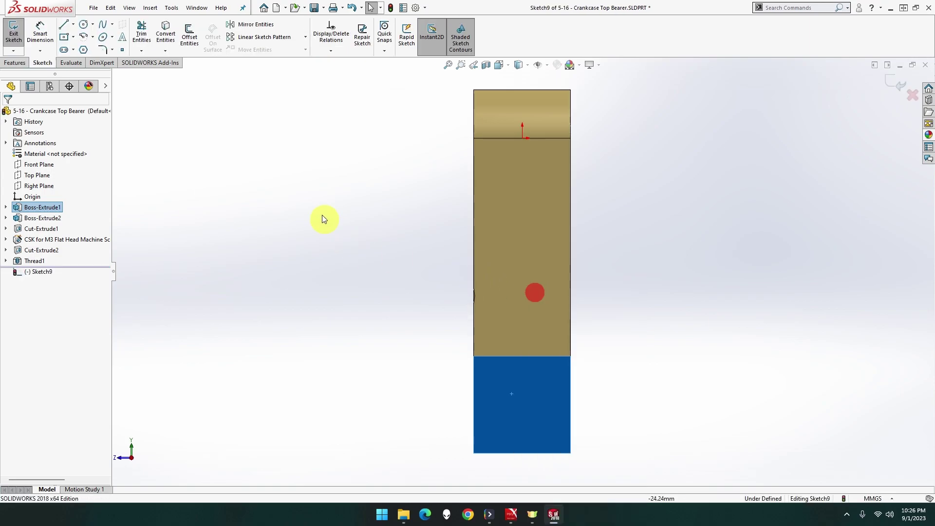
{"action": "left_click", "coordinate": [83, 24]}
{"action": "left_click", "coordinate": [504, 386]}
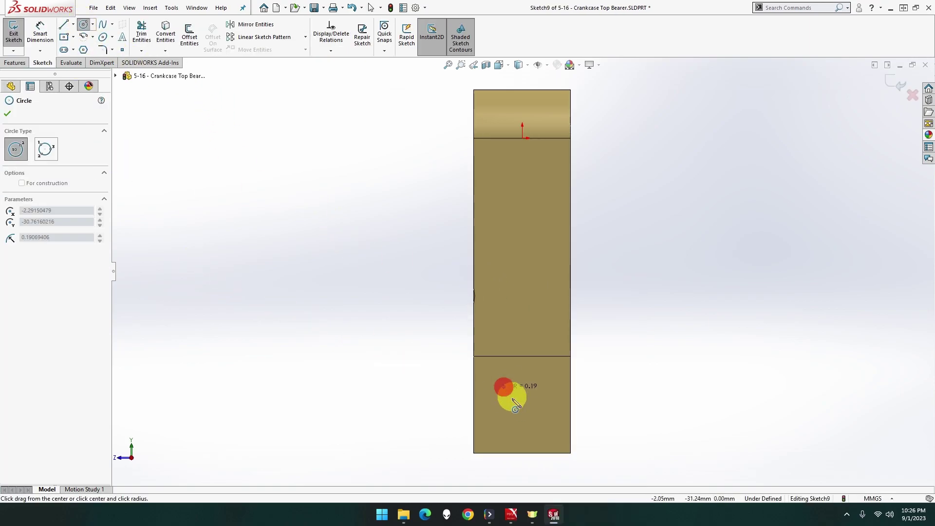
{"action": "left_click", "coordinate": [521, 417]}
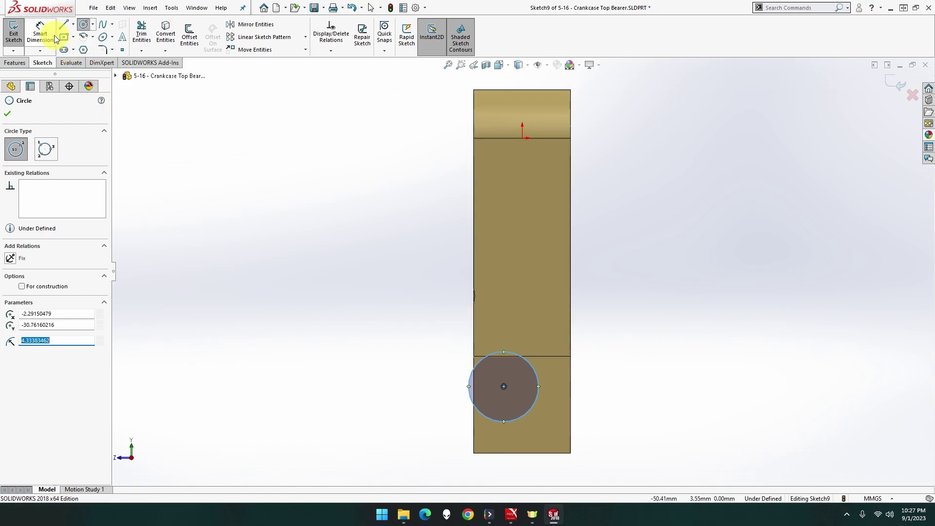
Step: Dimension the circle's diameter to 6 mm
{"action": "left_click", "coordinate": [40, 33]}
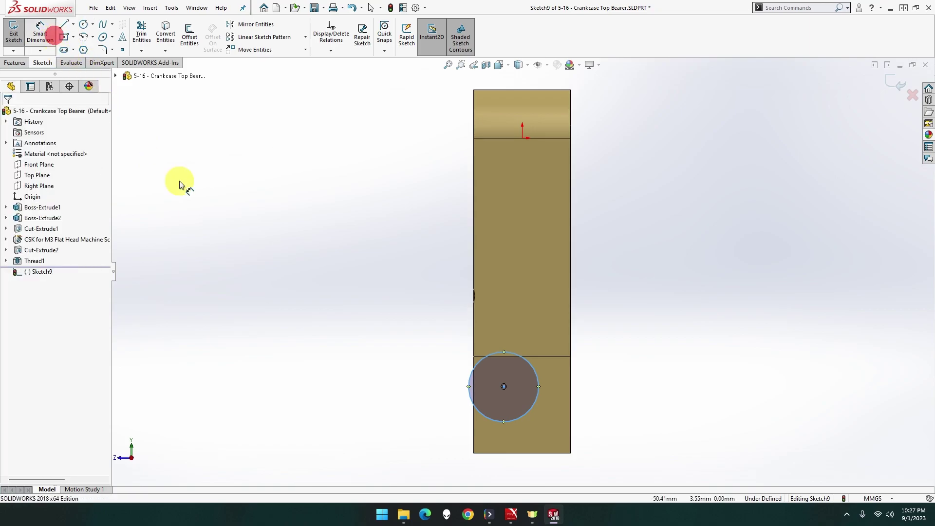
{"action": "left_click", "coordinate": [530, 365]}
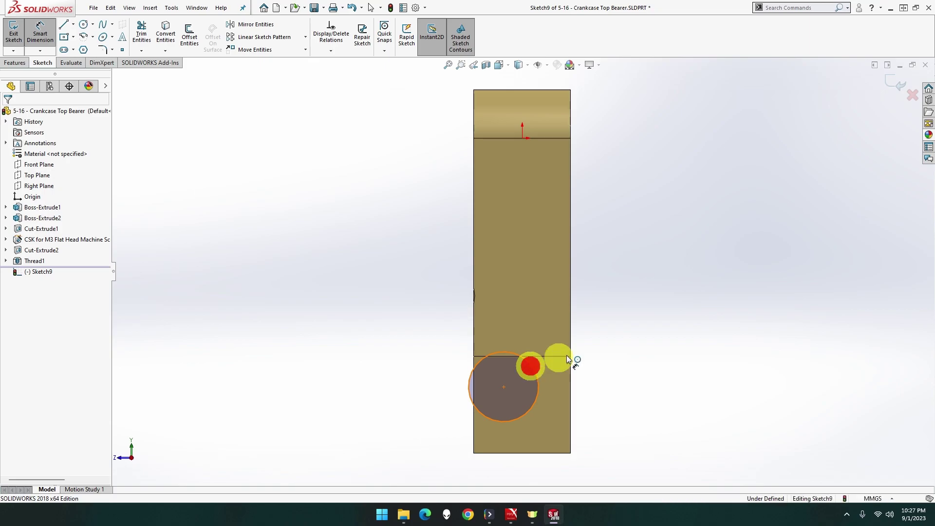
{"action": "left_click", "coordinate": [622, 307]}
{"action": "type", "text": "6"}
{"action": "key", "text": "Return"}
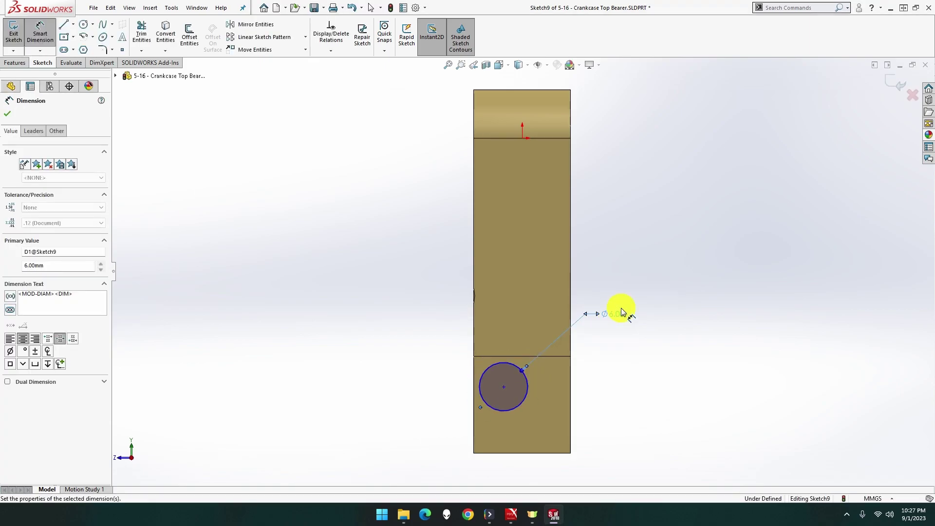
Step: Place the circle's centre 6 mm from the right edge and 6 mm from the bottom edge
{"action": "left_click", "coordinate": [505, 390]}
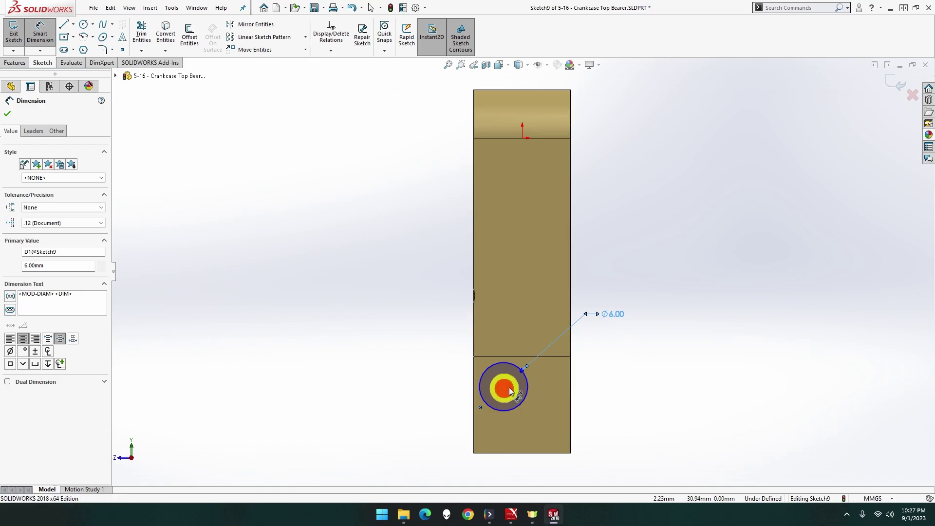
{"action": "left_click", "coordinate": [571, 395]}
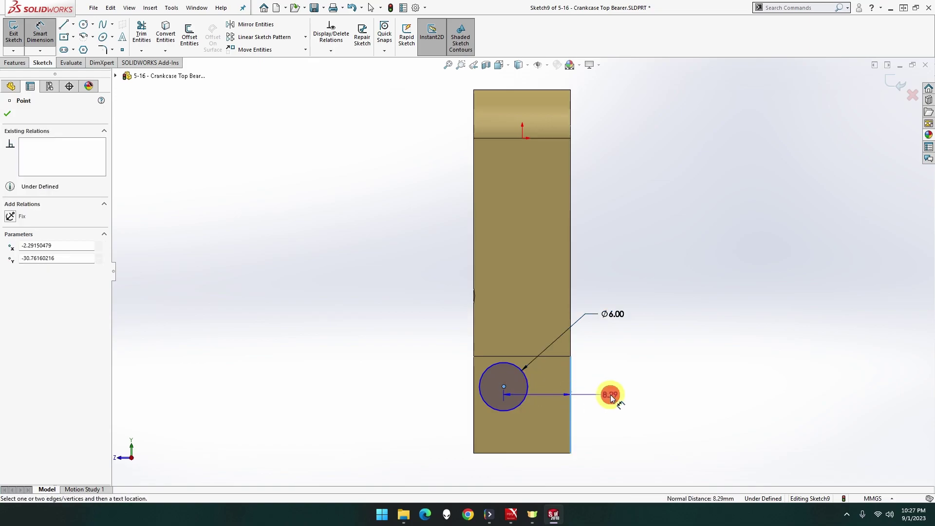
{"action": "left_click", "coordinate": [611, 394]}
{"action": "type", "text": "6"}
{"action": "key", "text": "Return"}
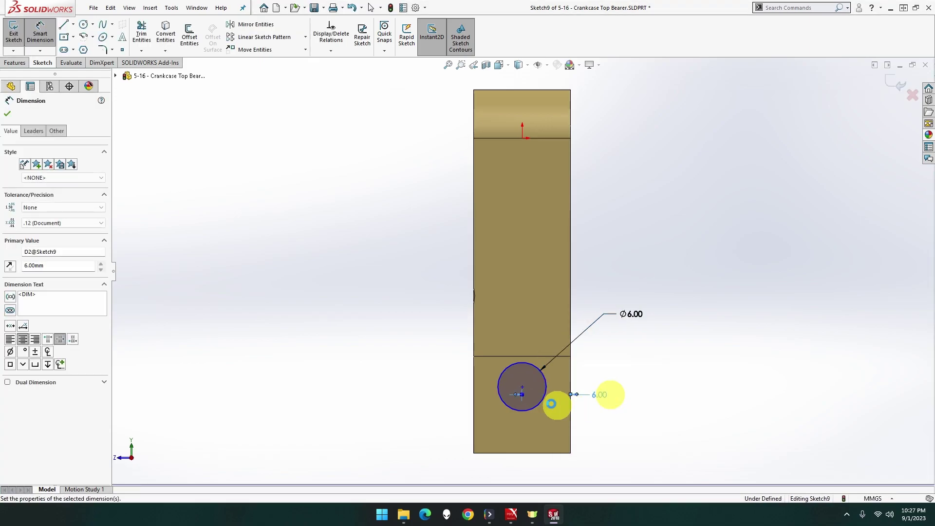
{"action": "left_click", "coordinate": [522, 386]}
{"action": "left_click", "coordinate": [530, 452]}
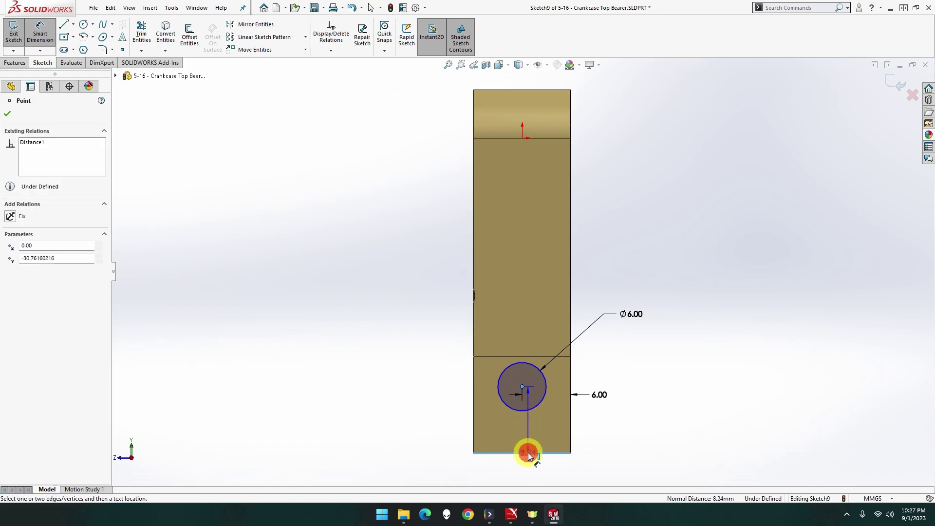
{"action": "left_click", "coordinate": [624, 428]}
{"action": "type", "text": "6"}
{"action": "key", "text": "Return"}
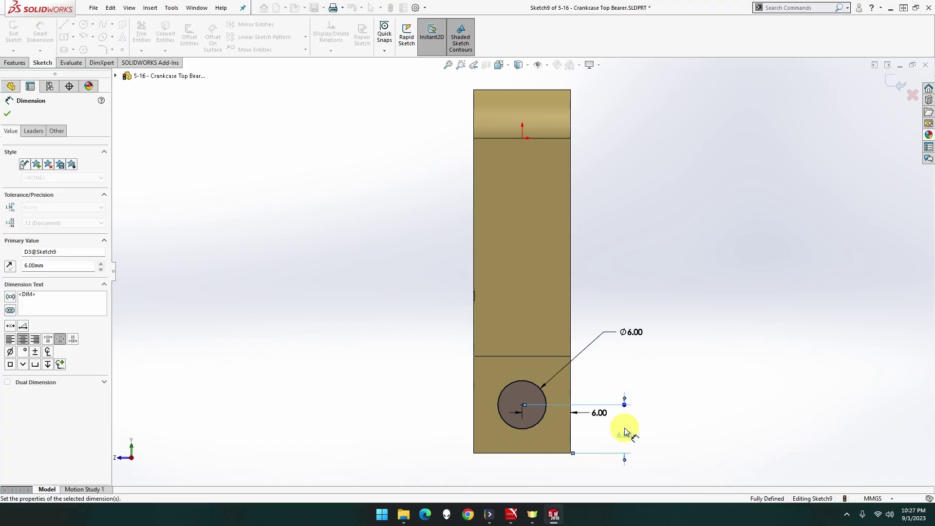
{"action": "left_click", "coordinate": [7, 114]}
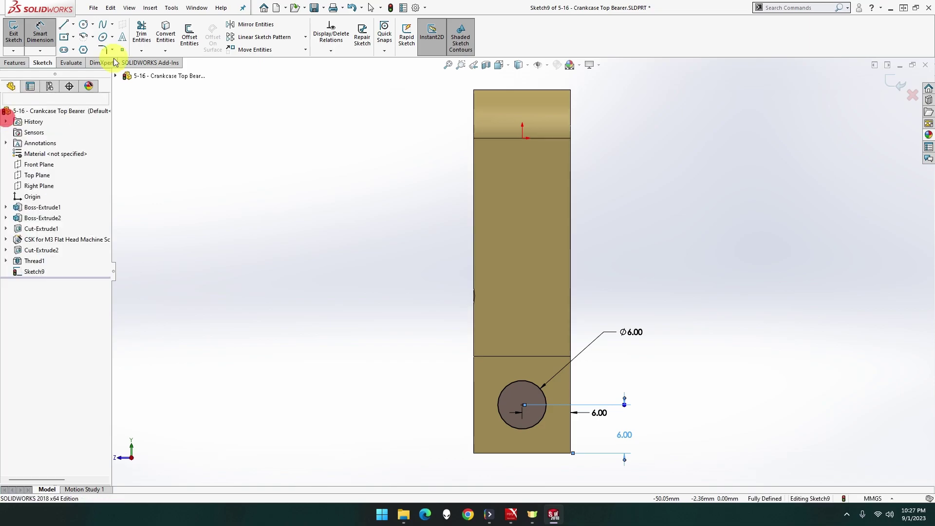
{"action": "left_click", "coordinate": [16, 62]}
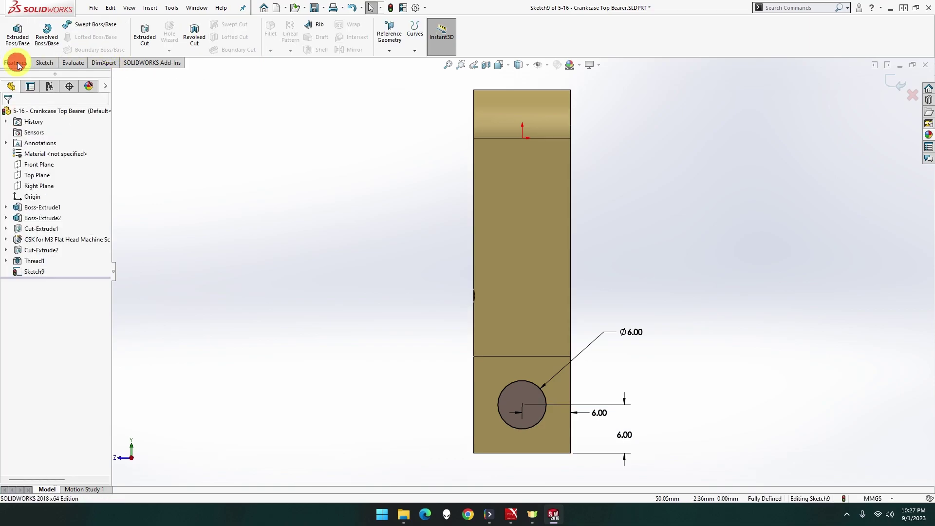
Step: Extrude-cut the Ø6 circle into the end block as a 10 mm blind hole, Cut-Extrude3
{"action": "left_click", "coordinate": [144, 38]}
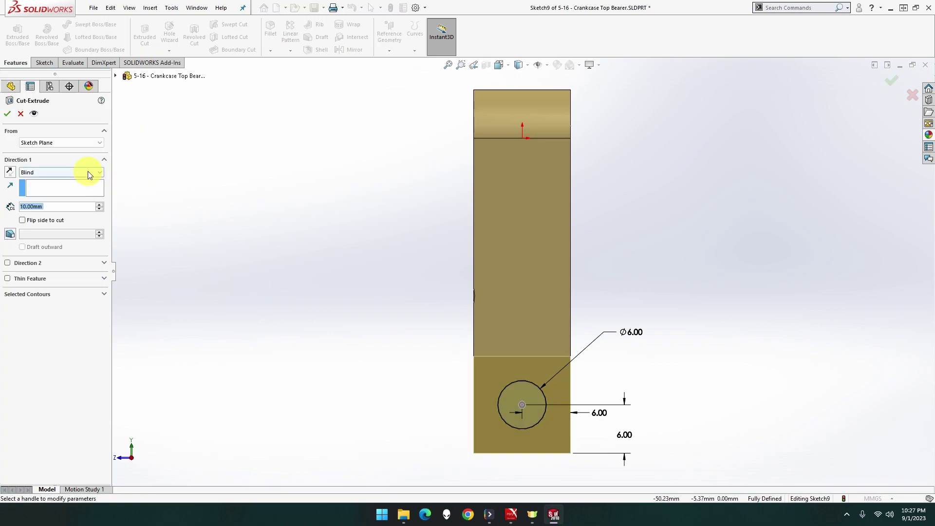
{"action": "left_click", "coordinate": [8, 114]}
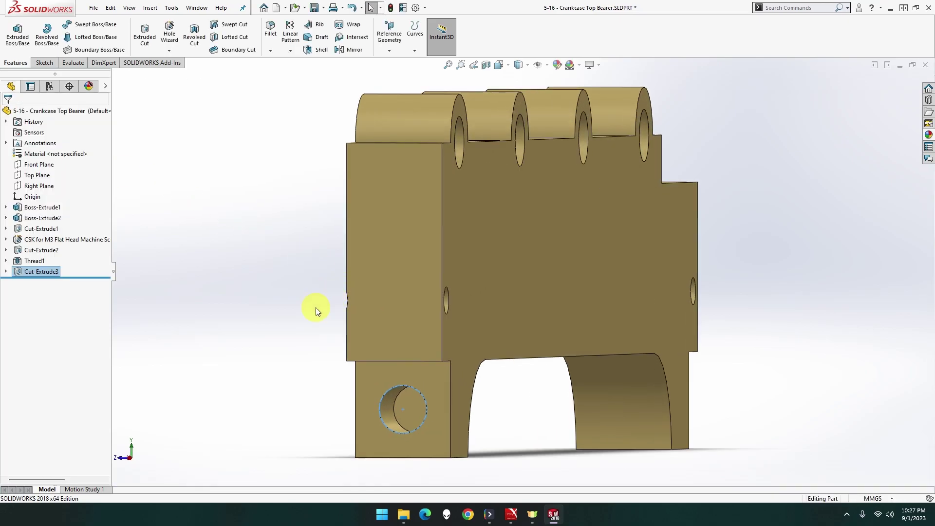
{"action": "left_click", "coordinate": [315, 308]}
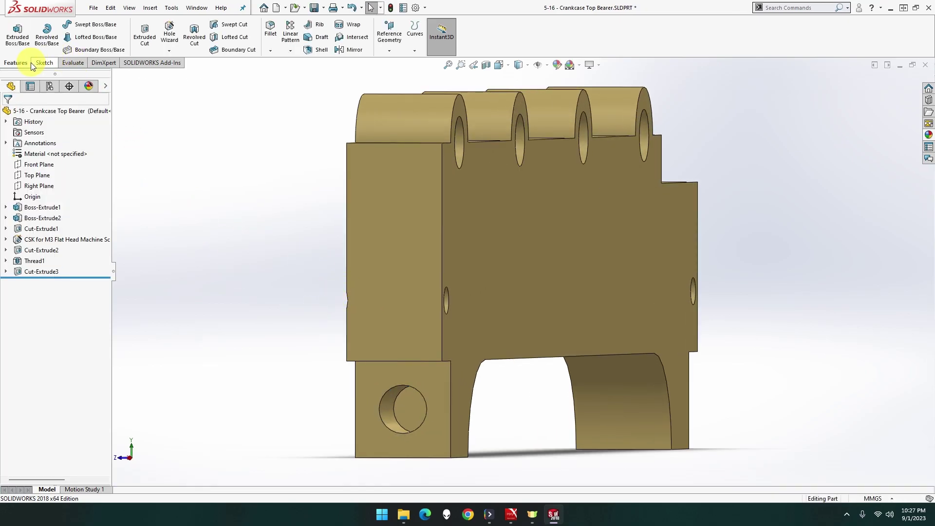
{"action": "left_click", "coordinate": [171, 51]}
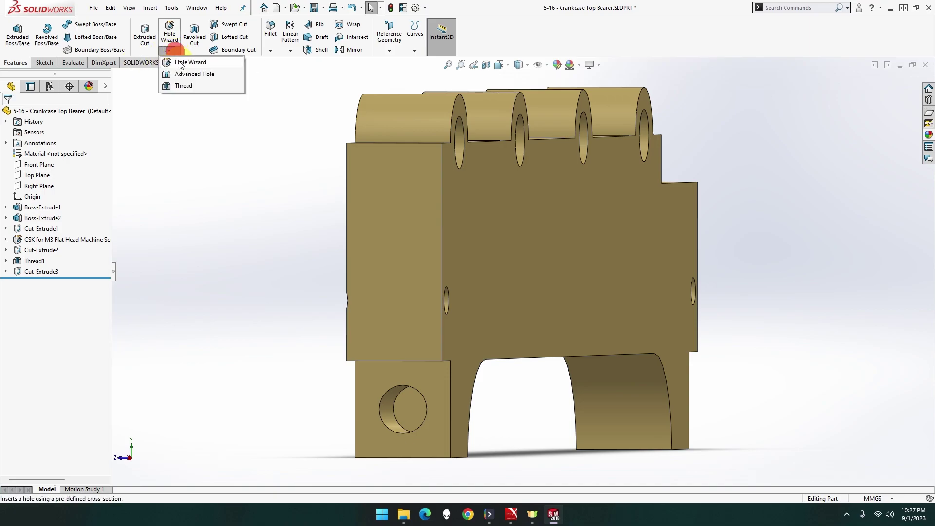
{"action": "left_click", "coordinate": [182, 86]}
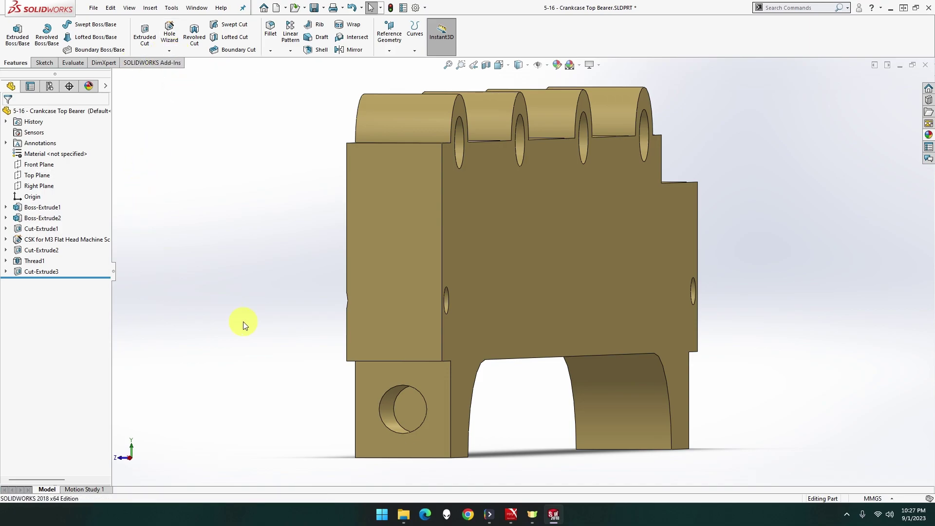
Step: Add an M6x1.0 extruded Thread2 to the hole, trimmed at both start and end faces
{"action": "left_click", "coordinate": [393, 387]}
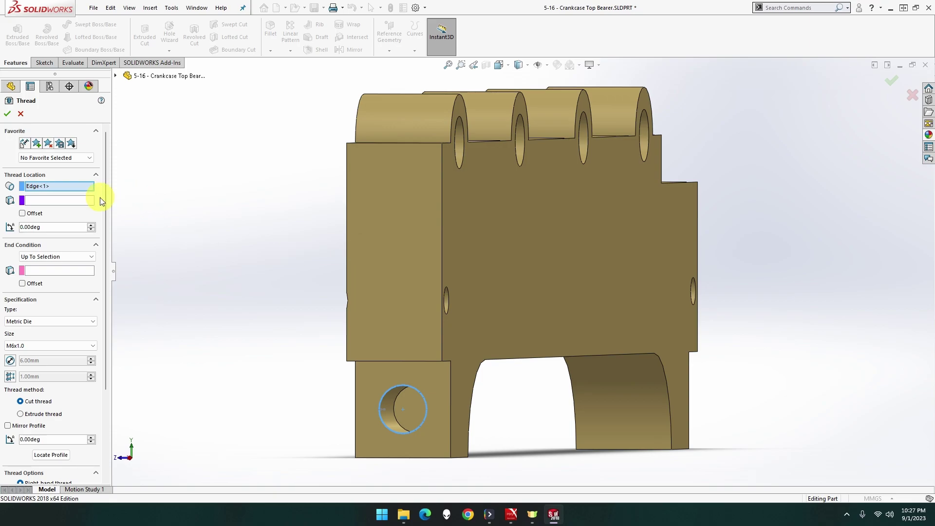
{"action": "left_click", "coordinate": [80, 200]}
{"action": "left_click", "coordinate": [383, 230]}
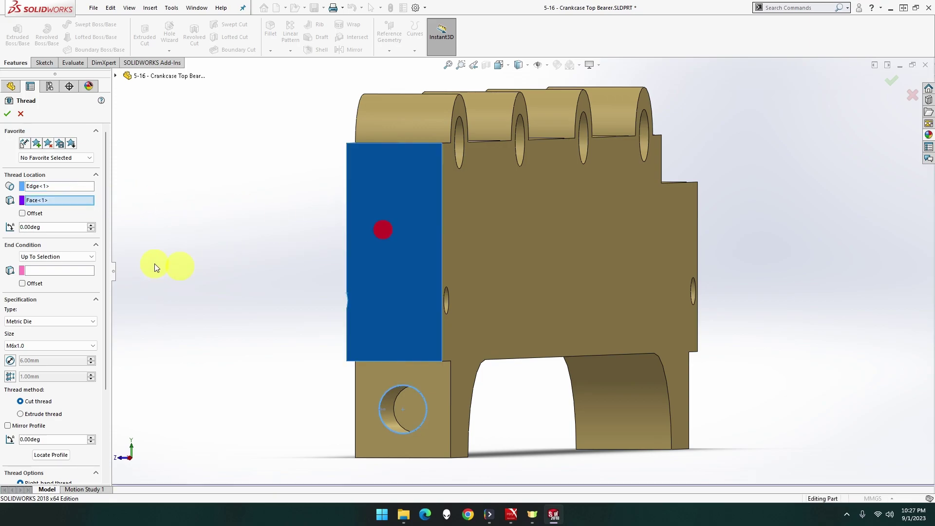
{"action": "left_click", "coordinate": [59, 271]}
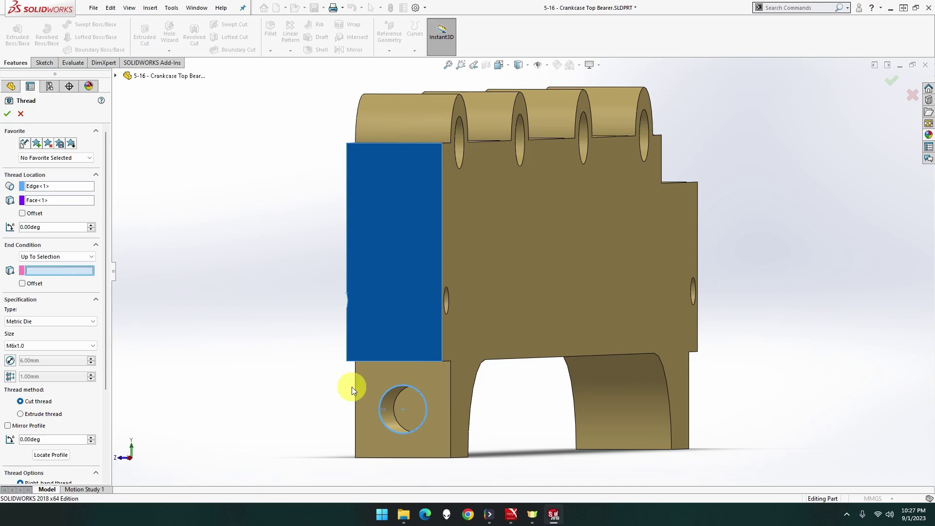
{"action": "left_click", "coordinate": [393, 412]}
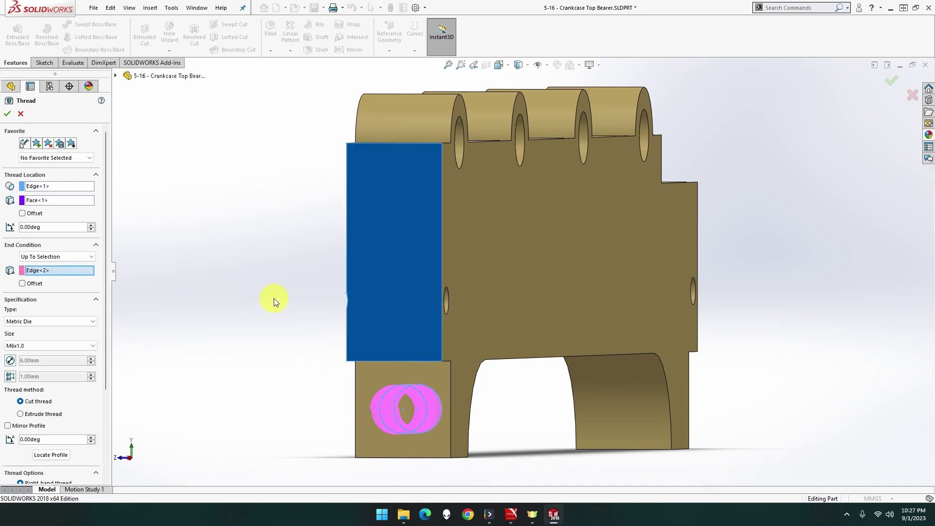
{"action": "left_click", "coordinate": [53, 413]}
{"action": "scroll", "coordinate": [52, 413], "scroll_direction": "down", "scroll_amount": 3}
{"action": "left_click", "coordinate": [52, 412]}
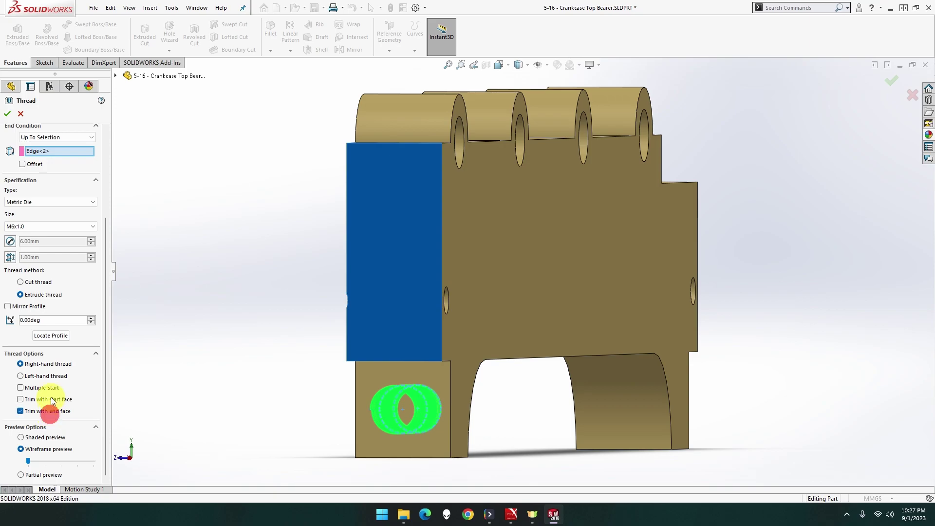
{"action": "left_click", "coordinate": [51, 399]}
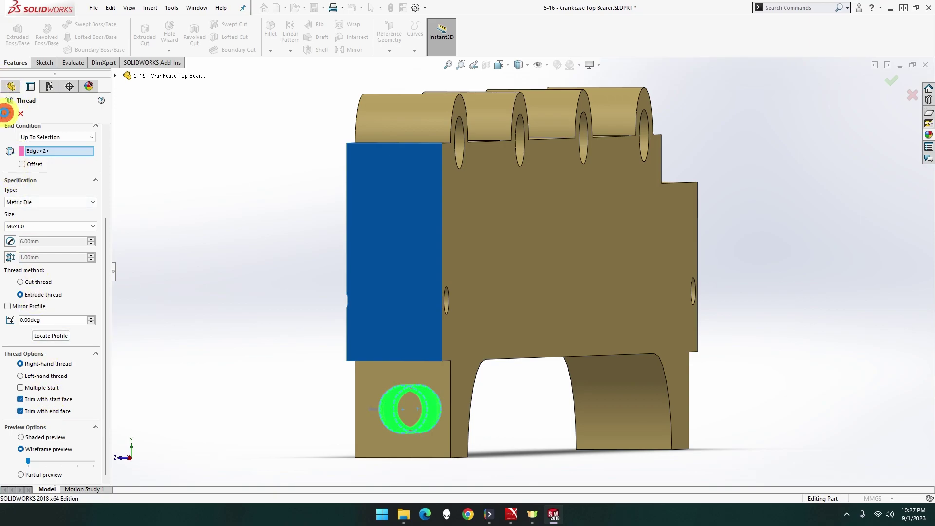
{"action": "left_click", "coordinate": [8, 113]}
{"action": "middle_click_drag", "start_coordinate": [252, 274], "coordinate": [299, 276]}
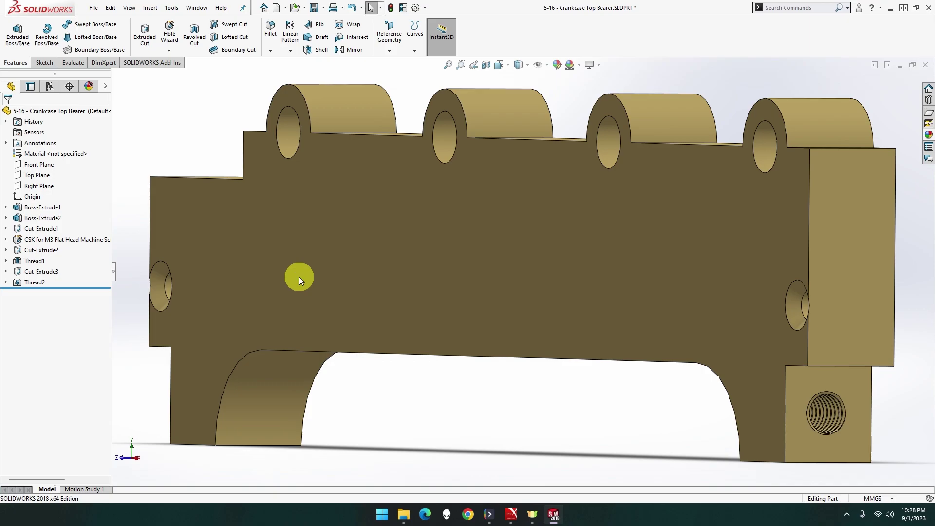
Step: Save the bearer part with Ctrl+S, then bring up the 0 - Crankcase Ass Temp window
{"action": "key", "text": "ctrl+s"}
{"action": "middle_click", "coordinate": [422, 387]}
{"action": "middle_click_drag", "start_coordinate": [432, 386], "coordinate": [467, 378]}
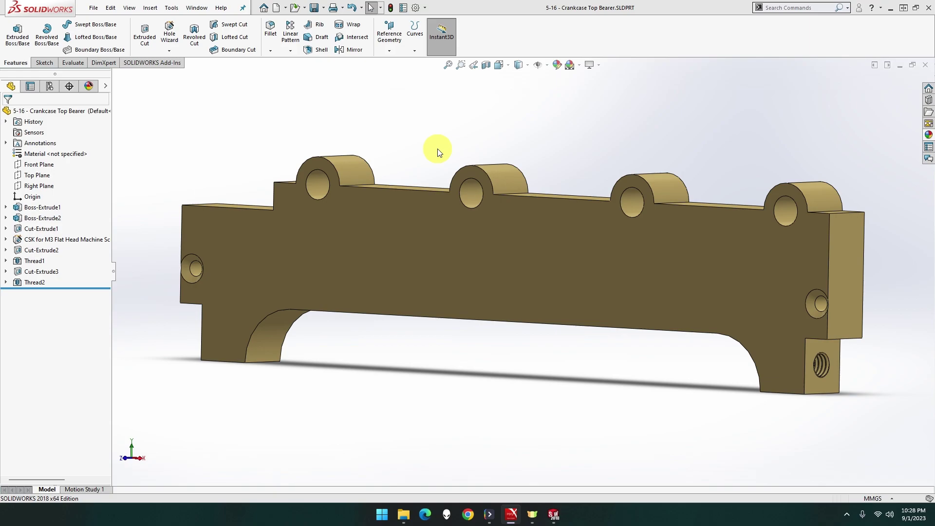
{"action": "key", "text": "ctrl+Tab"}
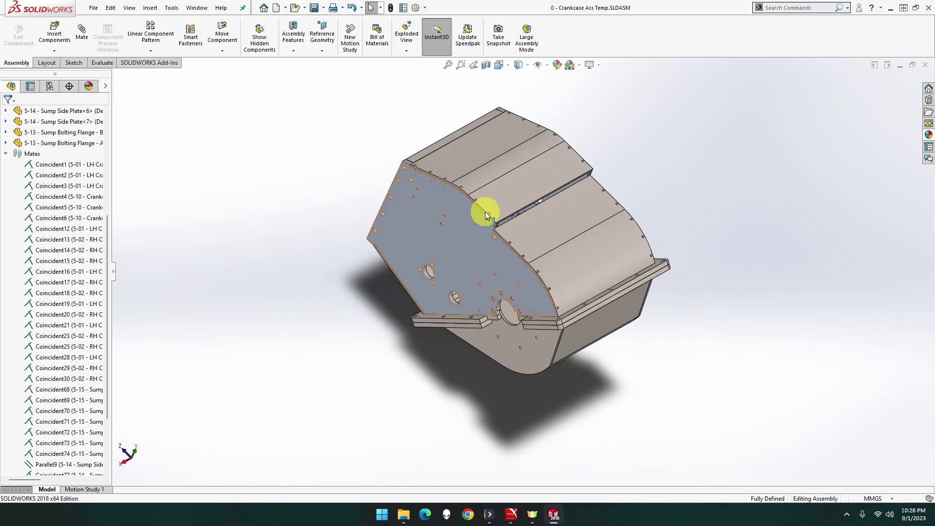
{"action": "scroll", "coordinate": [506, 216], "scroll_direction": "down", "scroll_amount": 3}
{"action": "scroll", "coordinate": [520, 224], "scroll_direction": "down", "scroll_amount": 2}
{"action": "scroll", "coordinate": [536, 236], "scroll_direction": "down", "scroll_amount": 3}
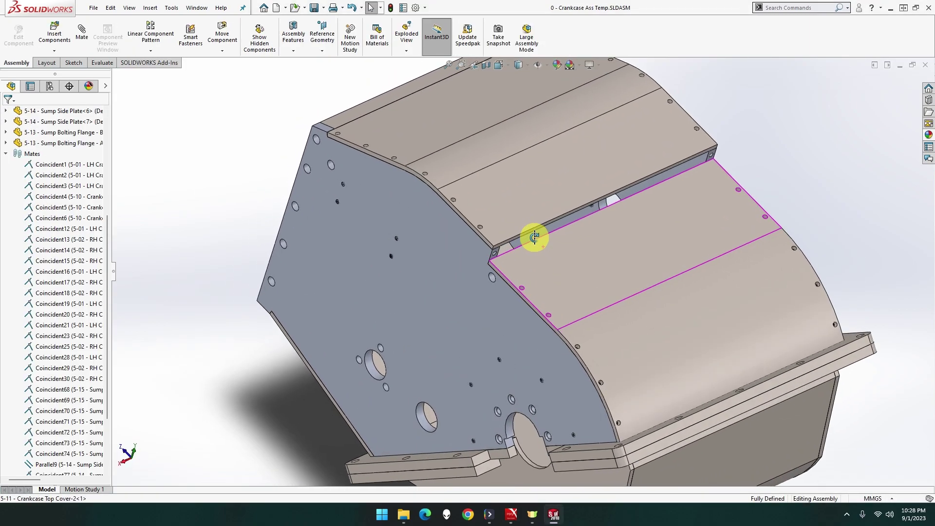
{"action": "middle_click_drag", "start_coordinate": [543, 236], "coordinate": [544, 237]}
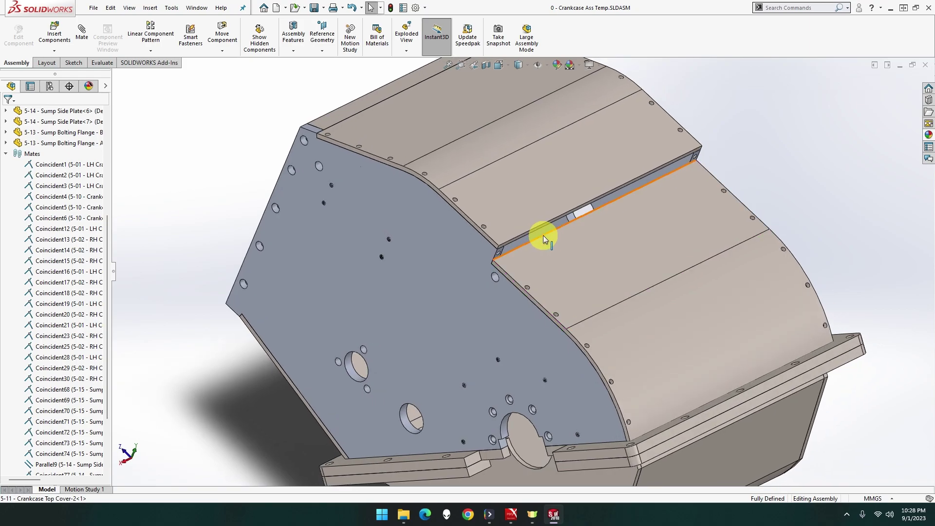
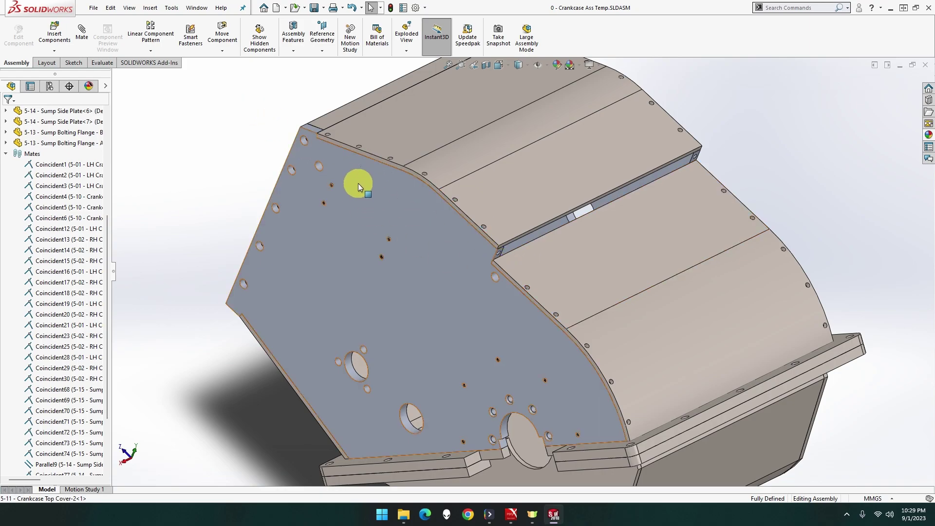
Step: Insert the 5-16 Crankcase Top Bearer from open documents and place it above the top cover slot
{"action": "left_click", "coordinate": [54, 30]}
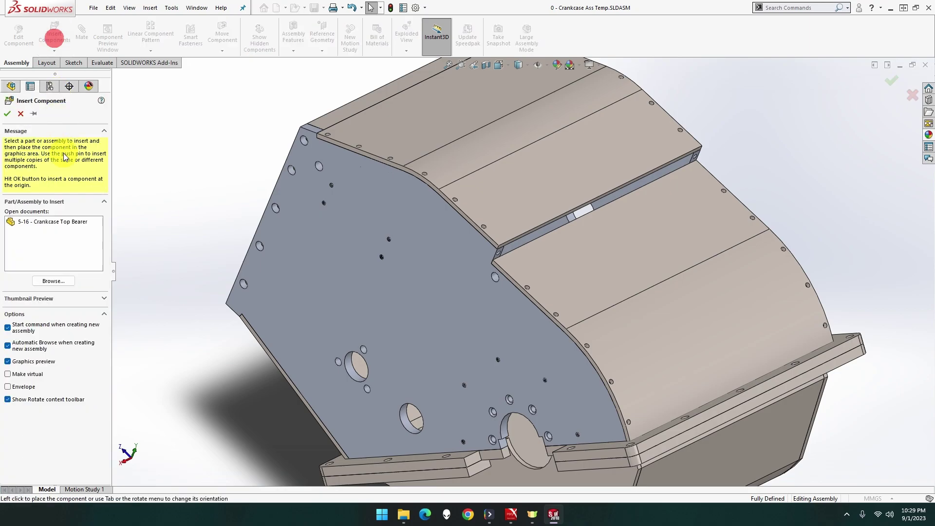
{"action": "left_click", "coordinate": [51, 223]}
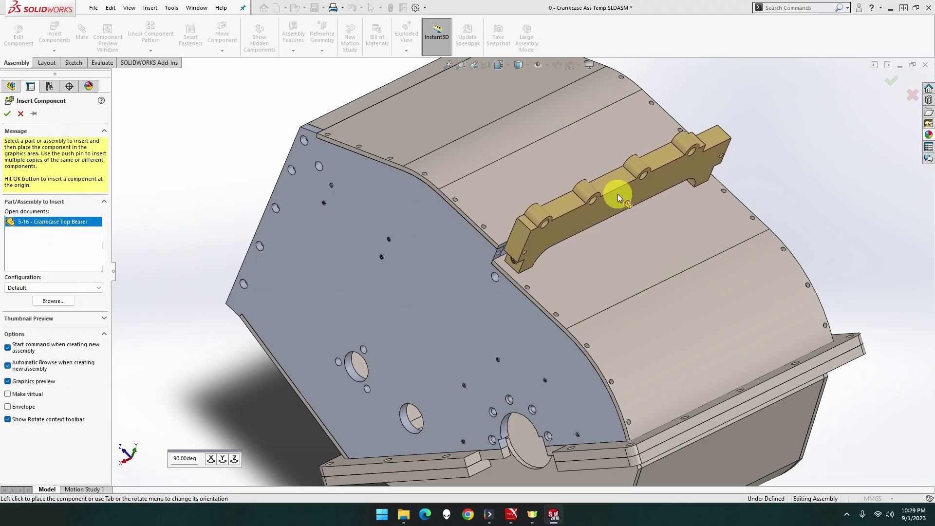
{"action": "left_click", "coordinate": [618, 195]}
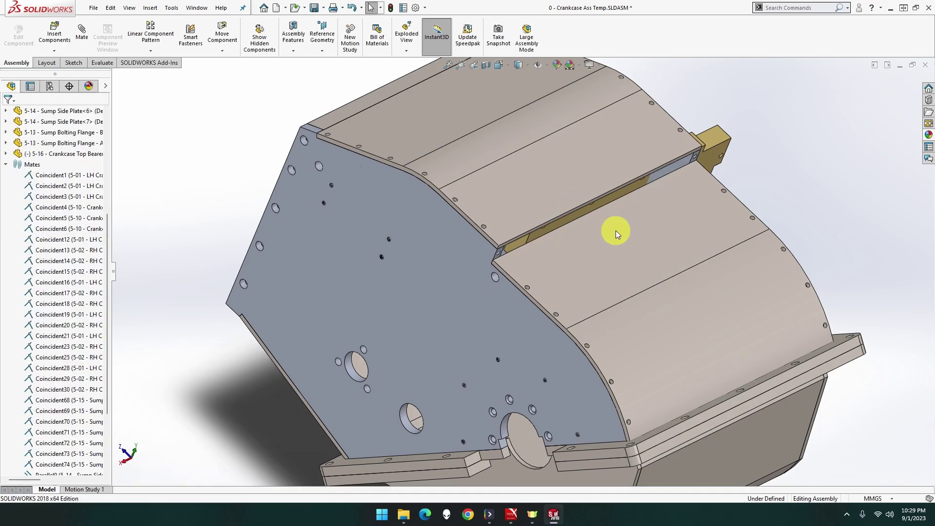
{"action": "scroll", "coordinate": [687, 188], "scroll_direction": "down", "scroll_amount": 3}
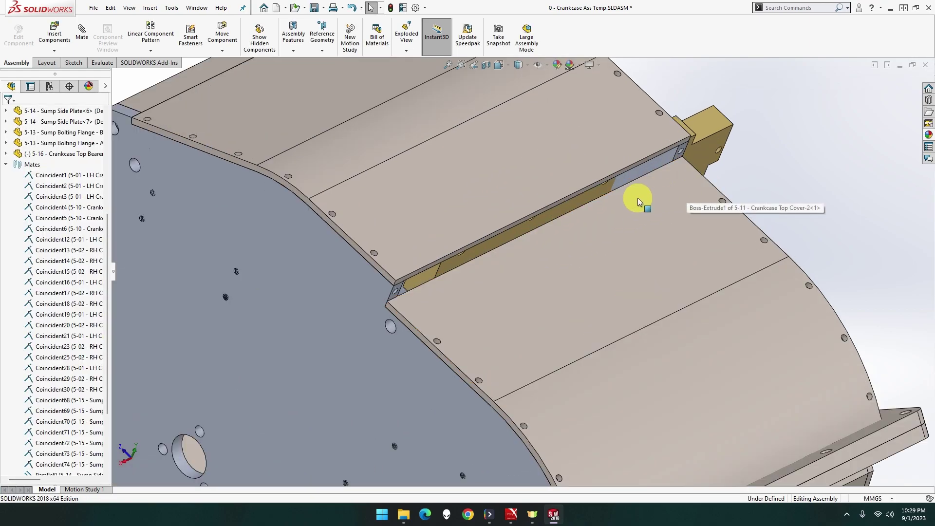
{"action": "middle_click_drag", "start_coordinate": [638, 198], "coordinate": [737, 198]}
{"action": "scroll", "coordinate": [737, 199], "scroll_direction": "down", "scroll_amount": 2}
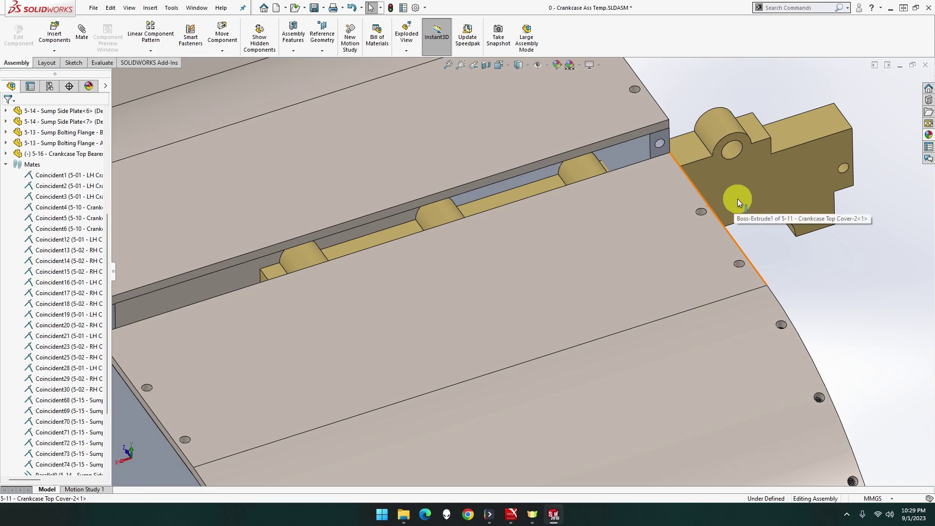
{"action": "scroll", "coordinate": [790, 190], "scroll_direction": "down", "scroll_amount": 1}
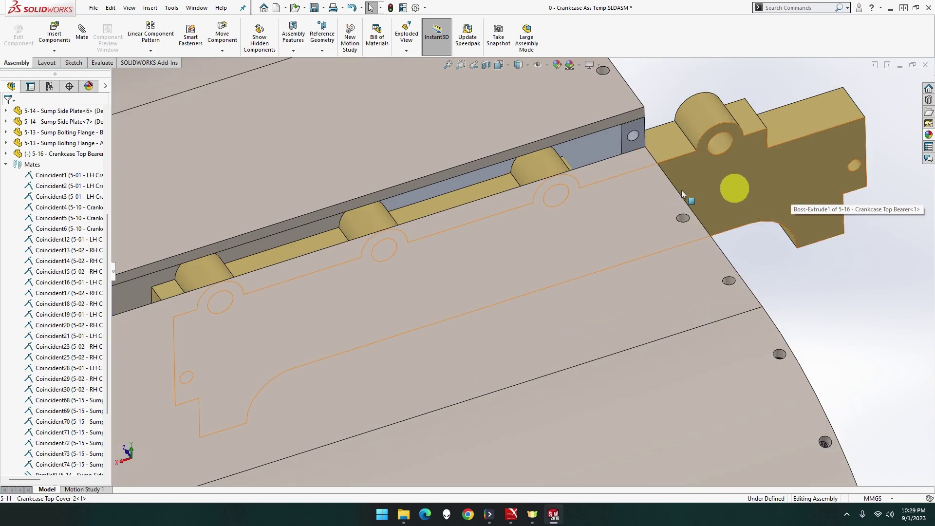
Step: Mate the bearer face coincident with the LH Crankcase Side face, with flipped alignment
{"action": "left_click", "coordinate": [83, 37]}
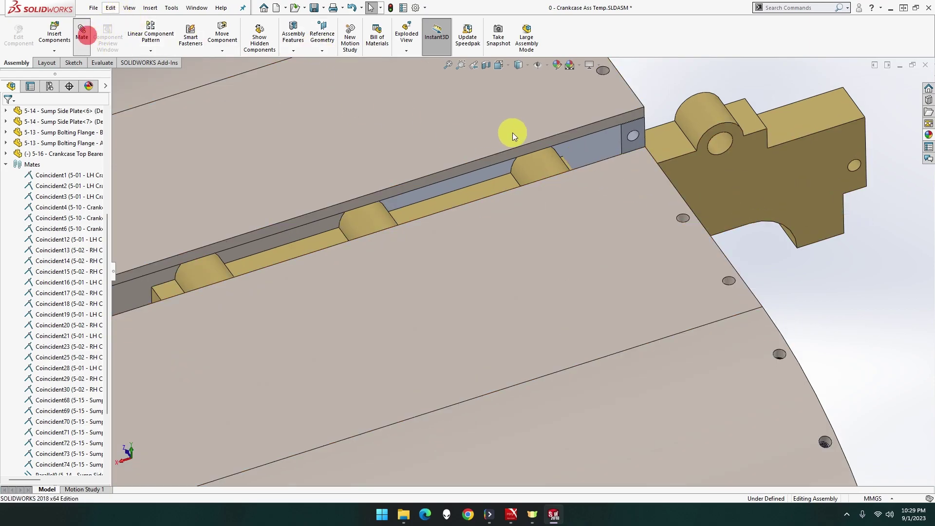
{"action": "left_click", "coordinate": [638, 143]}
{"action": "left_click", "coordinate": [759, 167]}
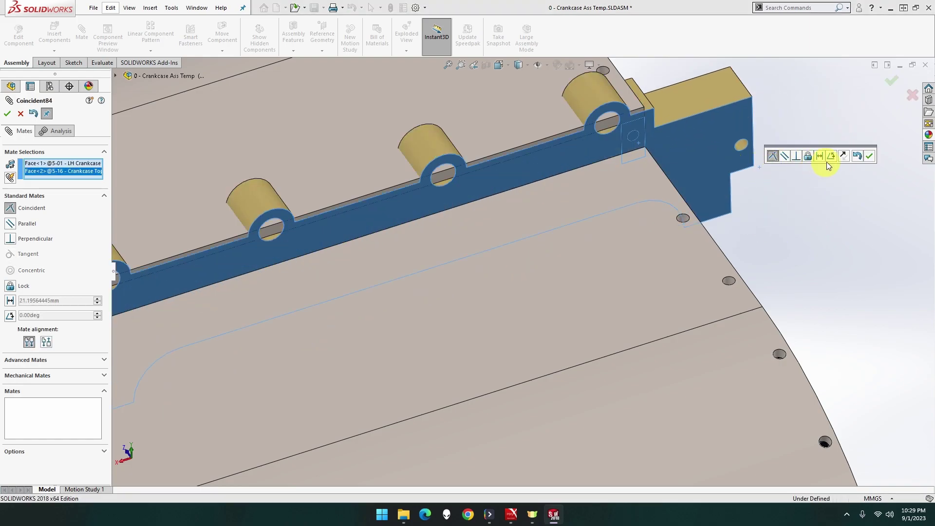
{"action": "left_click", "coordinate": [843, 158]}
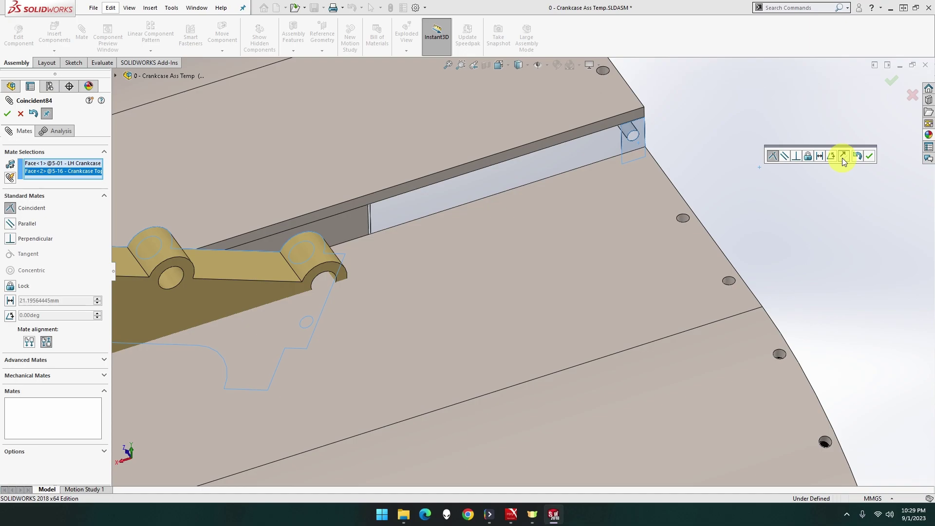
{"action": "left_click", "coordinate": [868, 157]}
{"action": "scroll", "coordinate": [823, 163], "scroll_direction": "up", "scroll_amount": 8}
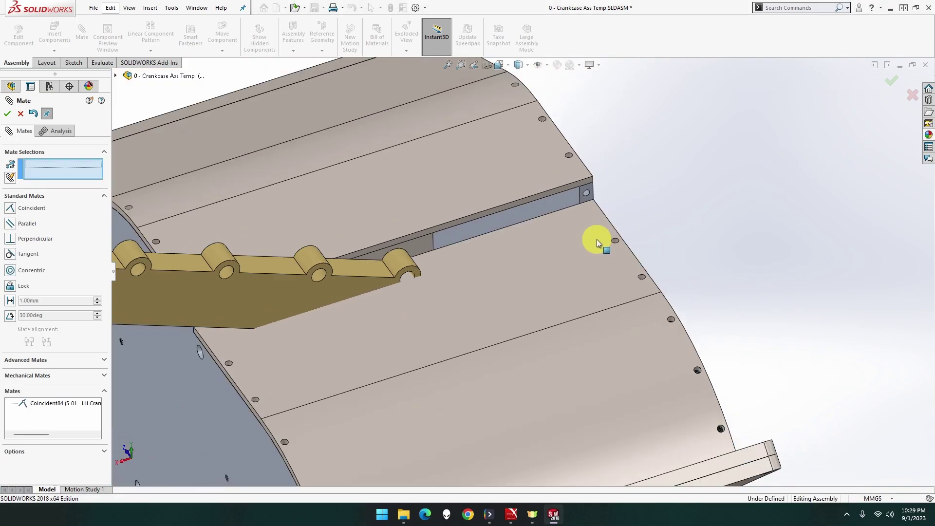
{"action": "mouse_move", "coordinate": [457, 284]}
{"action": "middle_mouse_down"}
{"action": "mouse_move", "coordinate": [481, 291]}
{"action": "mouse_move", "coordinate": [507, 263]}
{"action": "mouse_move", "coordinate": [442, 327]}
{"action": "mouse_move", "coordinate": [449, 286]}
{"action": "middle_mouse_up"}
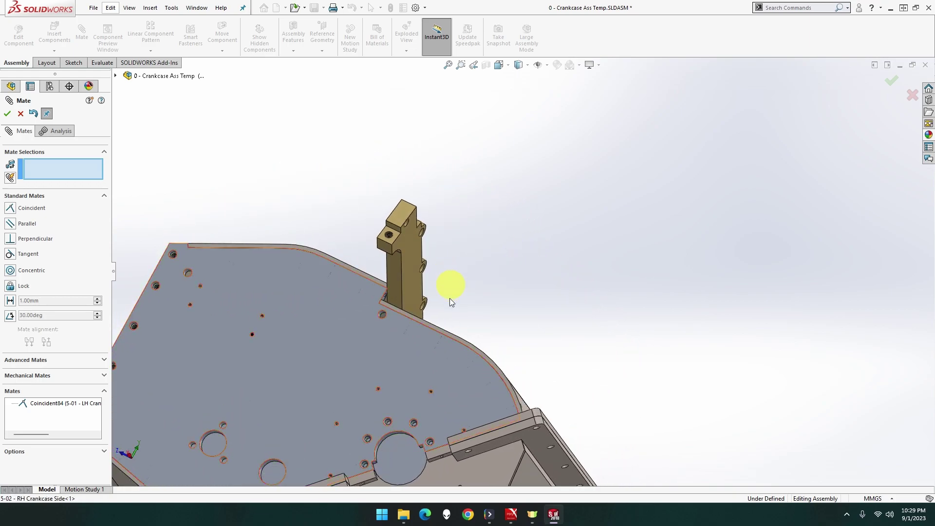
Step: Select a crankcase face and the bearer face for a second coincident mate, redoing the picks
{"action": "left_click", "coordinate": [397, 458]}
{"action": "middle_click_drag", "start_coordinate": [472, 388], "coordinate": [412, 350]}
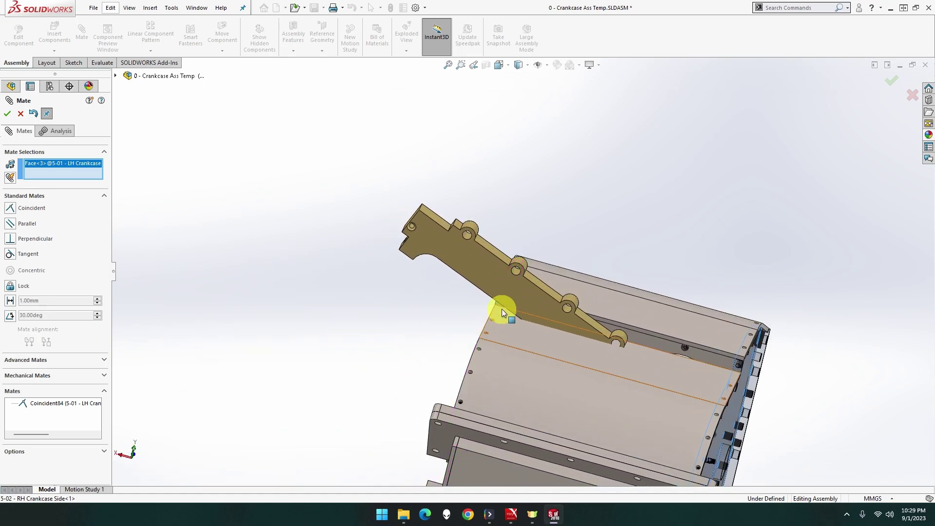
{"action": "left_click_drag", "start_coordinate": [525, 295], "coordinate": [334, 330]}
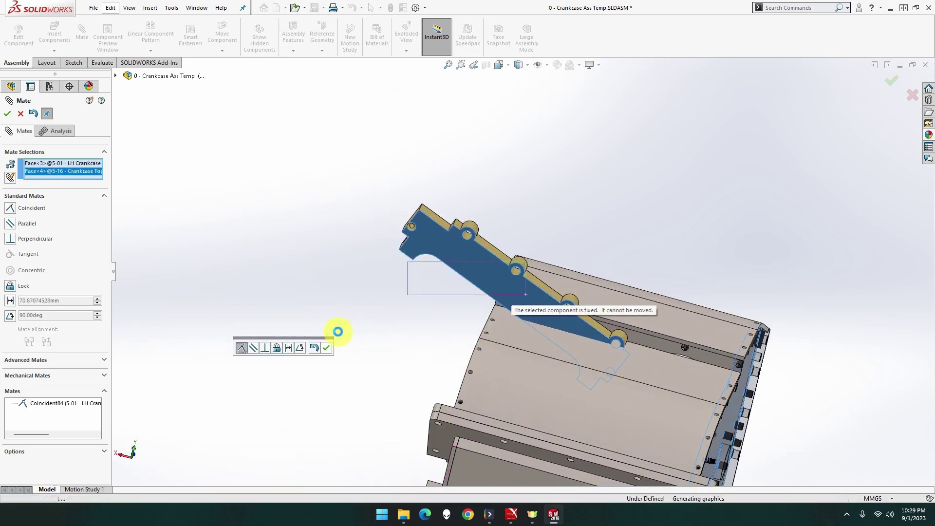
{"action": "right_click", "coordinate": [50, 174]}
{"action": "left_click", "coordinate": [97, 178]}
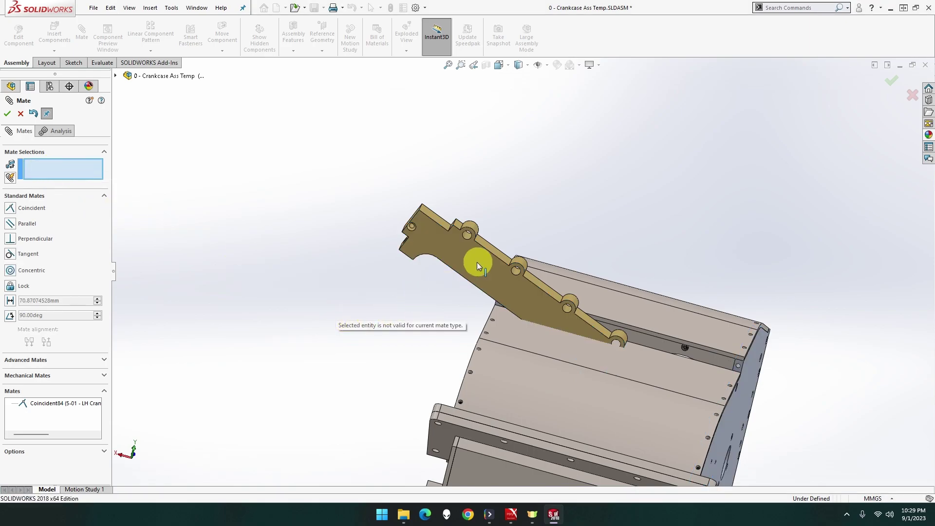
{"action": "left_click_drag", "start_coordinate": [475, 261], "coordinate": [448, 166]}
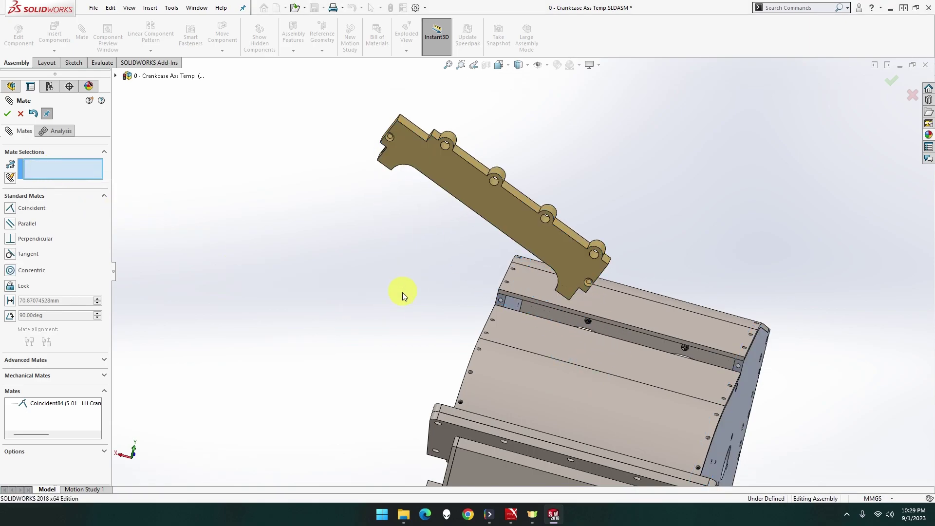
{"action": "middle_click_drag", "start_coordinate": [401, 308], "coordinate": [386, 435]}
{"action": "left_click", "coordinate": [369, 435]}
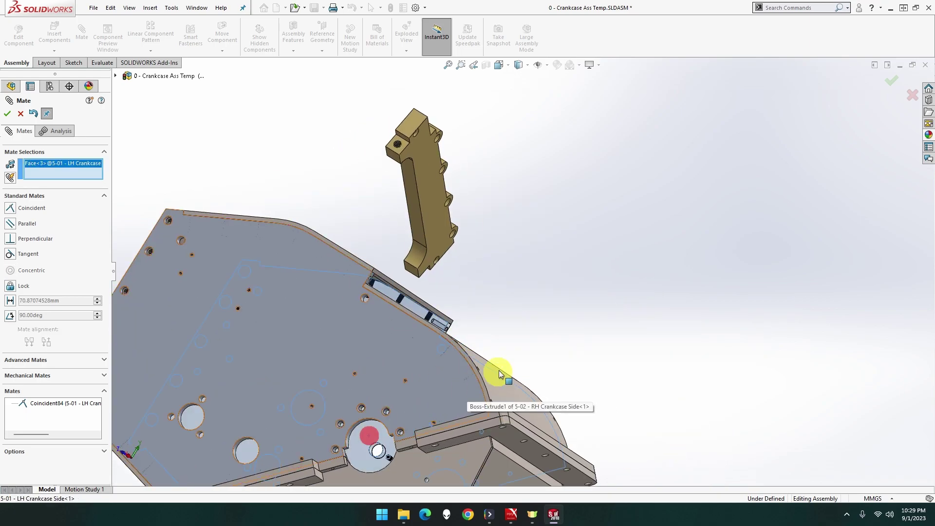
{"action": "middle_click_drag", "start_coordinate": [504, 378], "coordinate": [444, 323]}
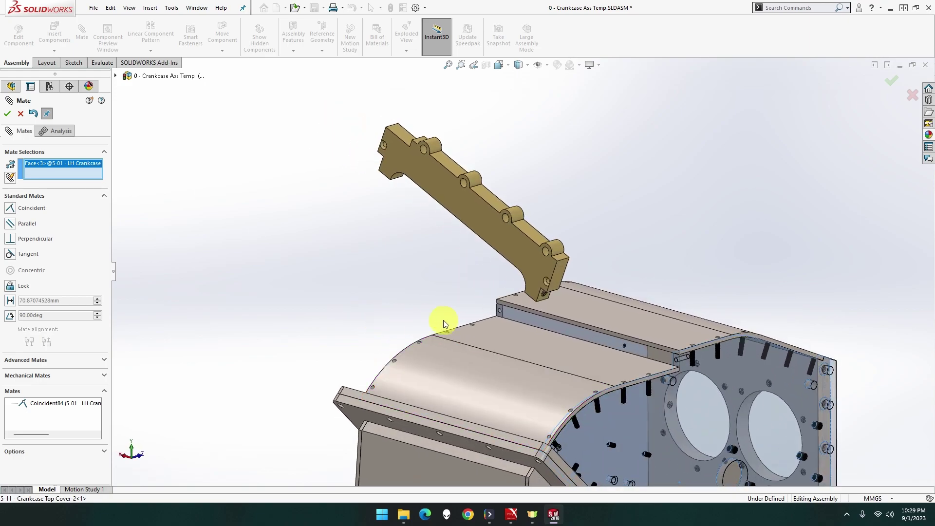
{"action": "left_click", "coordinate": [540, 297]}
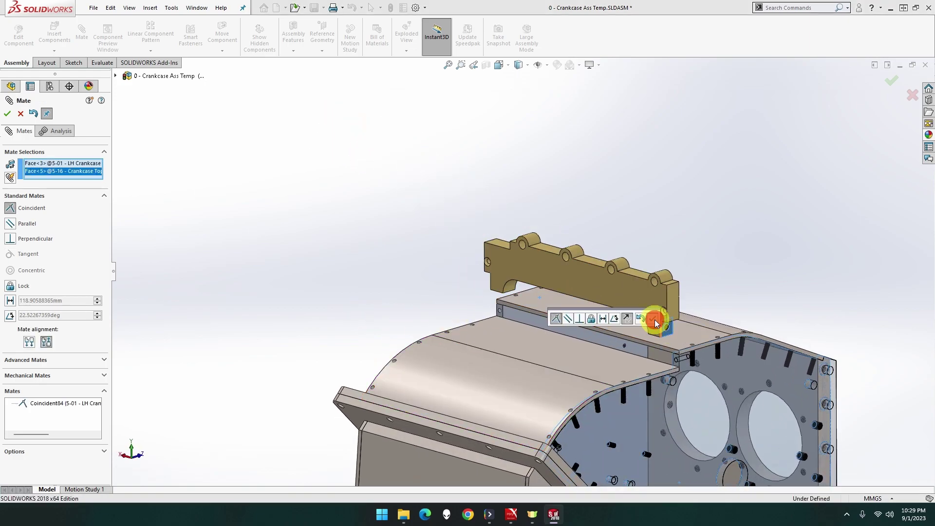
Step: Accept the second coincident mate, Coincident86, between the crankcase and bearer faces
{"action": "left_click", "coordinate": [654, 320]}
{"action": "scroll", "coordinate": [721, 353], "scroll_direction": "down", "scroll_amount": 2}
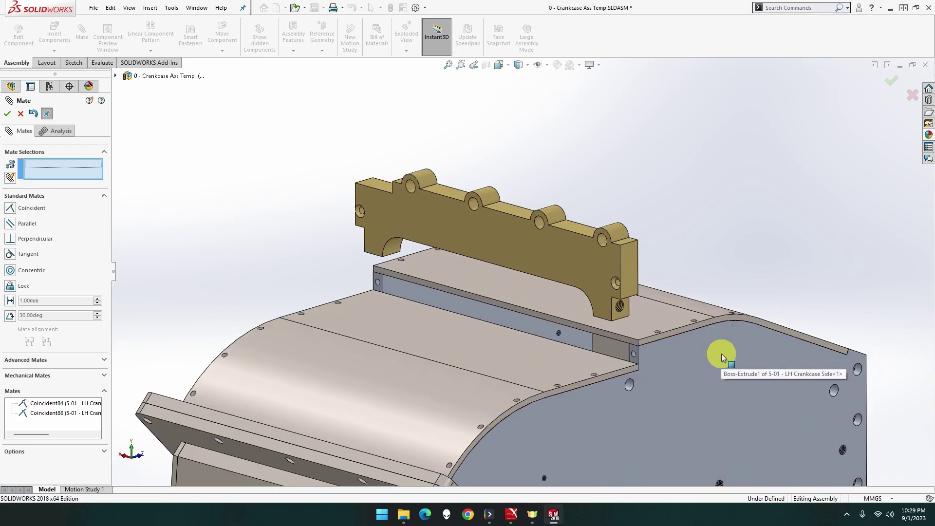
{"action": "scroll", "coordinate": [720, 354], "scroll_direction": "down", "scroll_amount": 1}
{"action": "scroll", "coordinate": [706, 355], "scroll_direction": "down", "scroll_amount": 1}
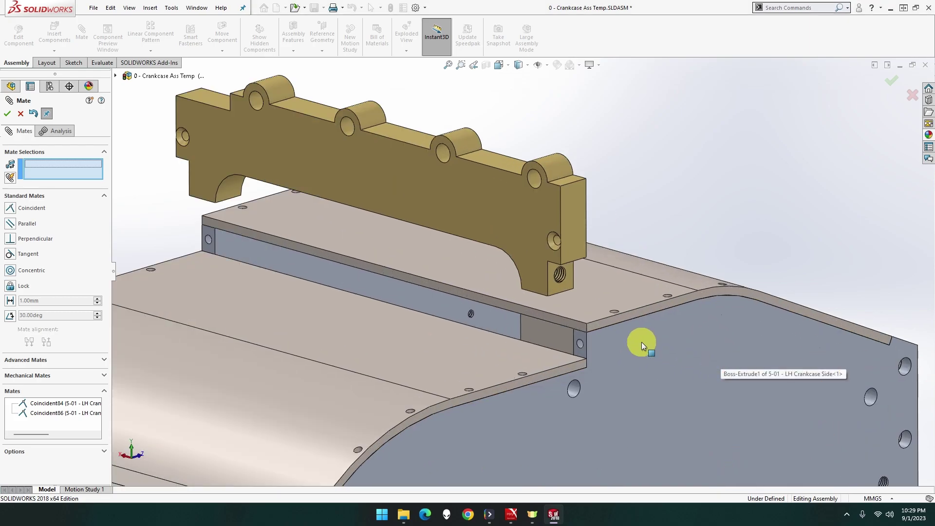
{"action": "scroll", "coordinate": [609, 346], "scroll_direction": "down", "scroll_amount": 1}
Step: Make the bearer's CSK screw hole concentric with the LH Crankcase Side hole, then close the Mate PropertyManager
{"action": "left_click", "coordinate": [562, 341]}
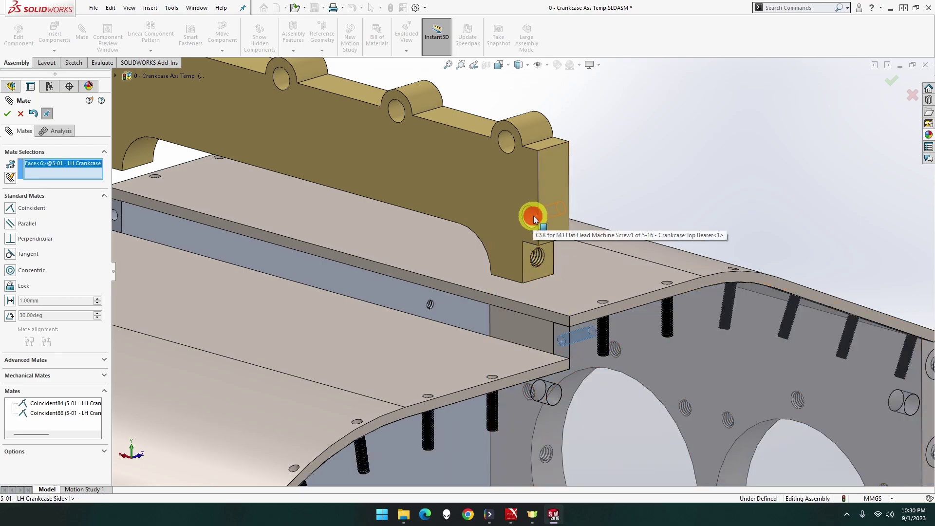
{"action": "left_click", "coordinate": [533, 217]}
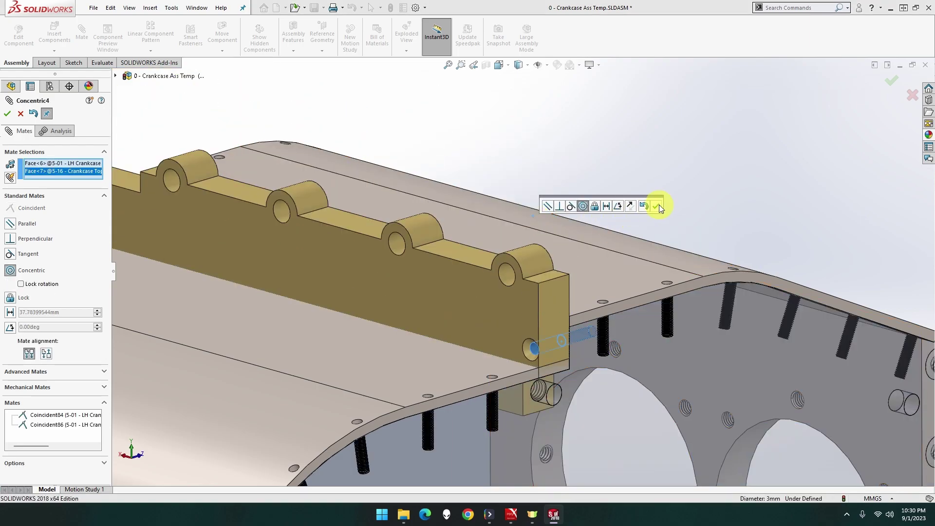
{"action": "left_click", "coordinate": [656, 206]}
{"action": "middle_click_drag", "start_coordinate": [545, 319], "coordinate": [364, 341]}
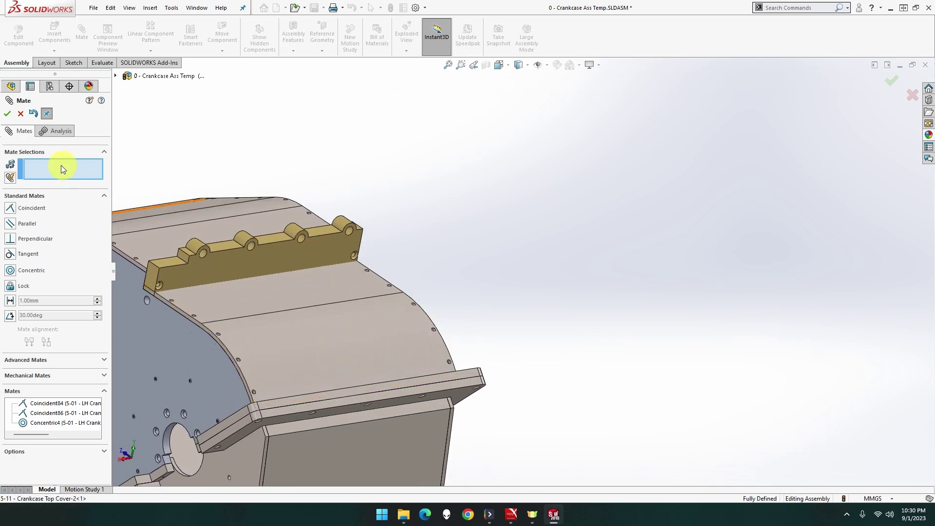
{"action": "left_click", "coordinate": [9, 116]}
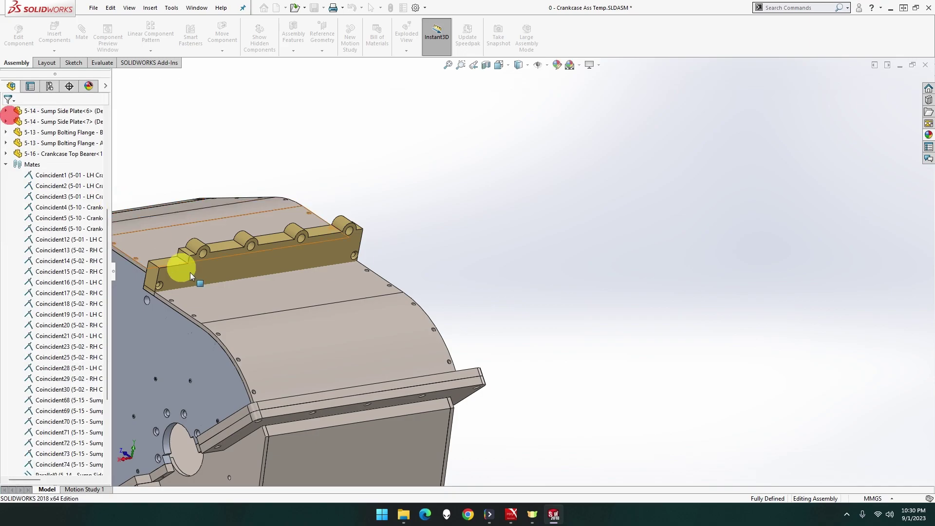
Step: Open the Top Cover part and start a sketch normal to its flat face
{"action": "right_click", "coordinate": [232, 298]}
{"action": "left_click", "coordinate": [241, 148]}
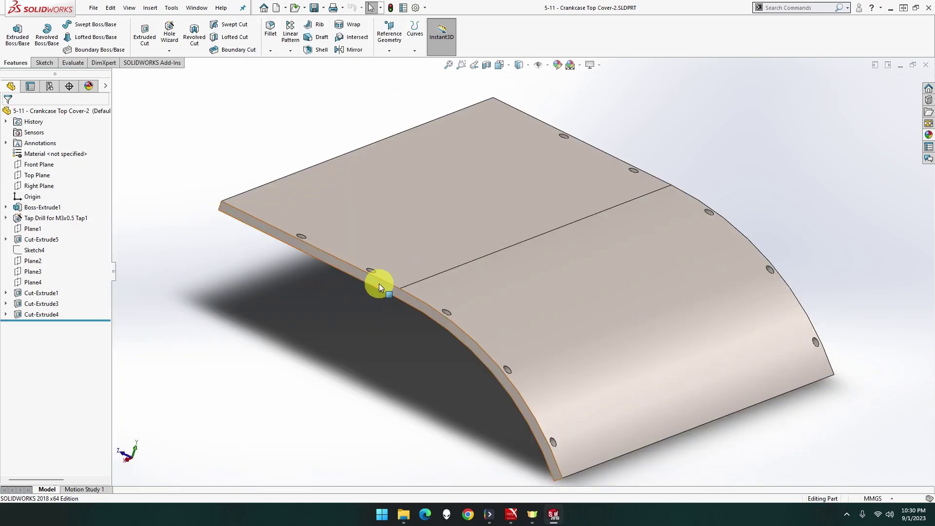
{"action": "right_click", "coordinate": [384, 205]}
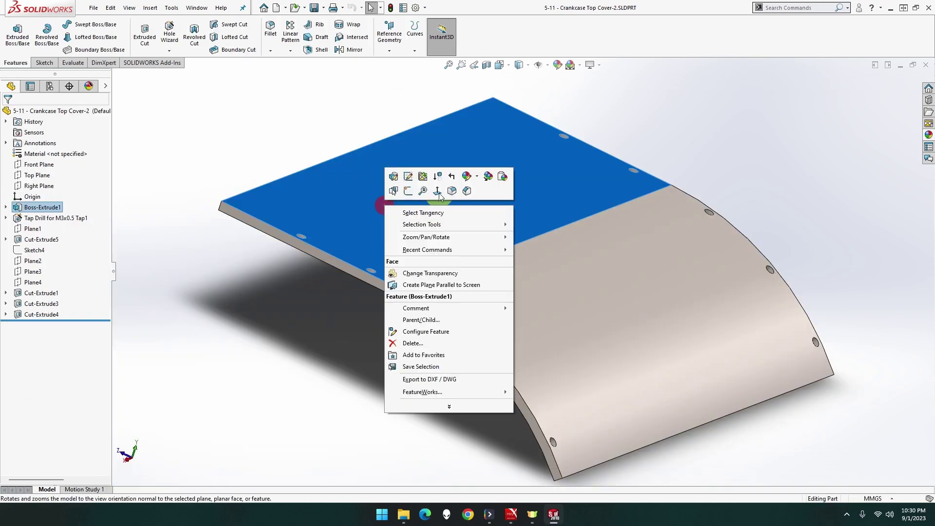
{"action": "left_click", "coordinate": [438, 191]}
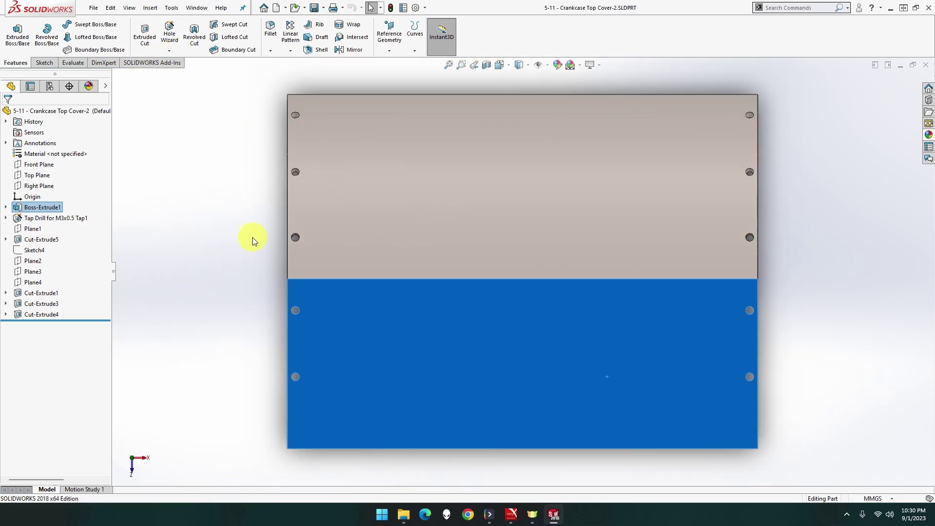
{"action": "right_click", "coordinate": [360, 323]}
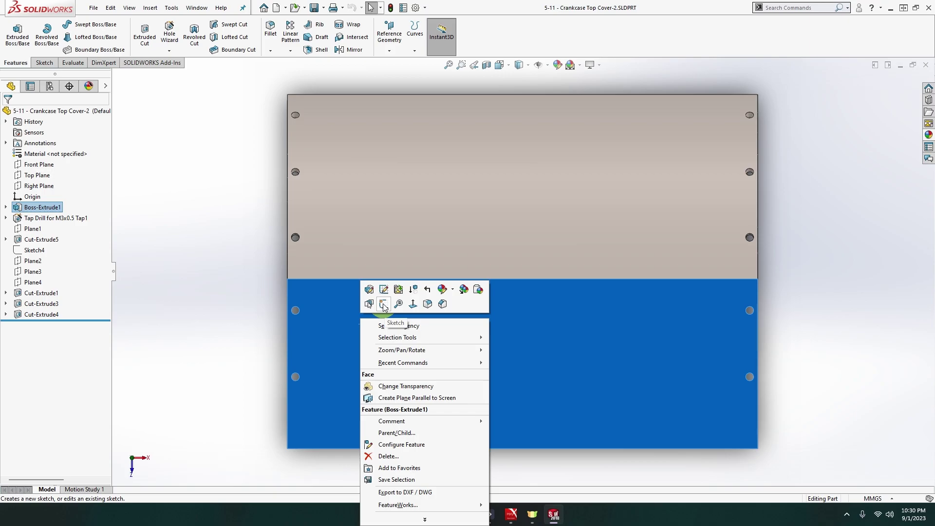
{"action": "left_click", "coordinate": [384, 304]}
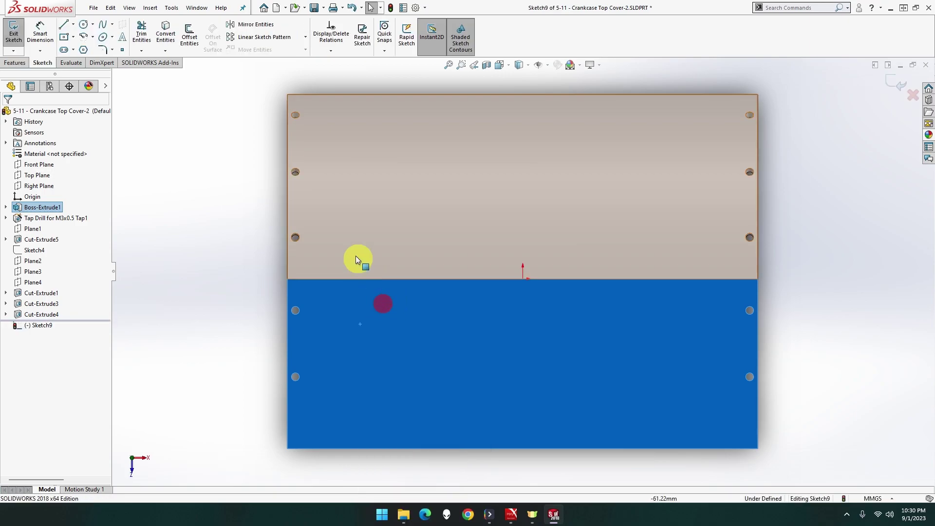
Step: Sketch a corner rectangle along the cover's bottom edge, dimensioned 12 mm high
{"action": "left_click", "coordinate": [74, 37]}
{"action": "left_click", "coordinate": [73, 48]}
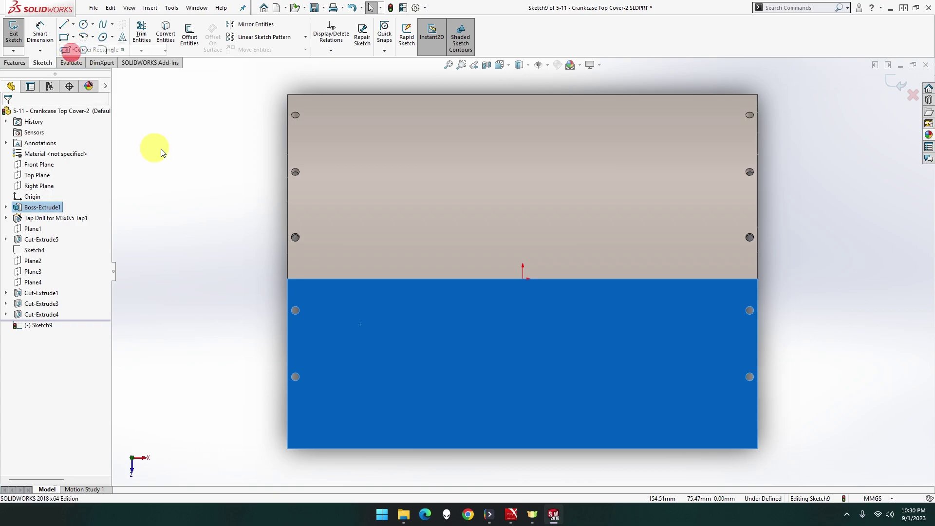
{"action": "left_click", "coordinate": [758, 449]}
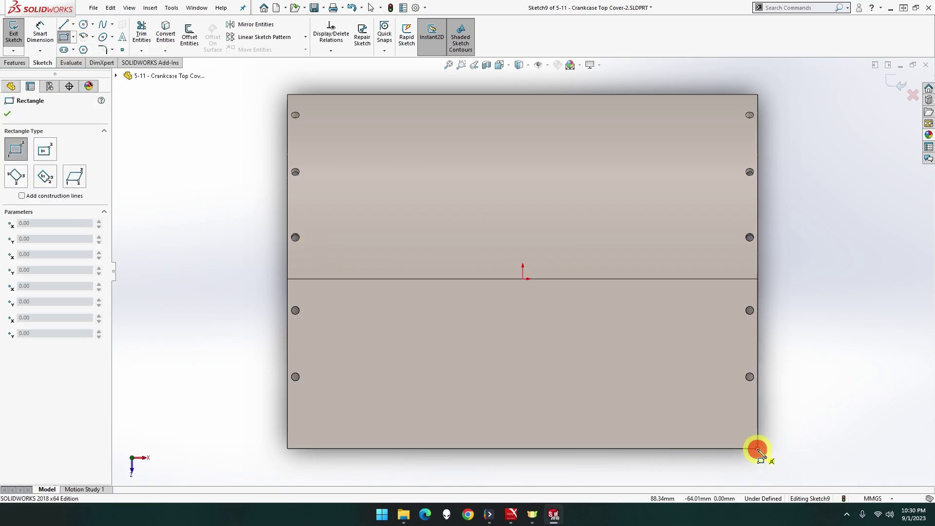
{"action": "left_click", "coordinate": [289, 404]}
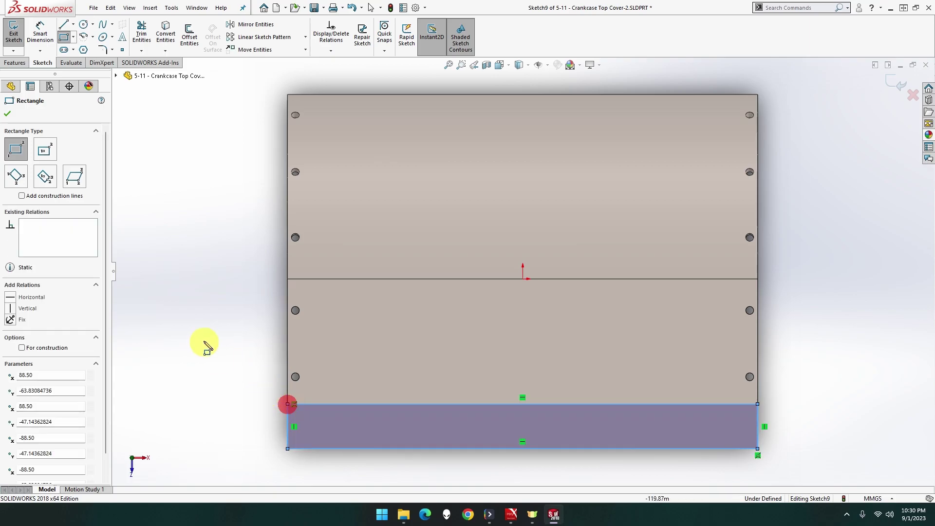
{"action": "left_click", "coordinate": [47, 38]}
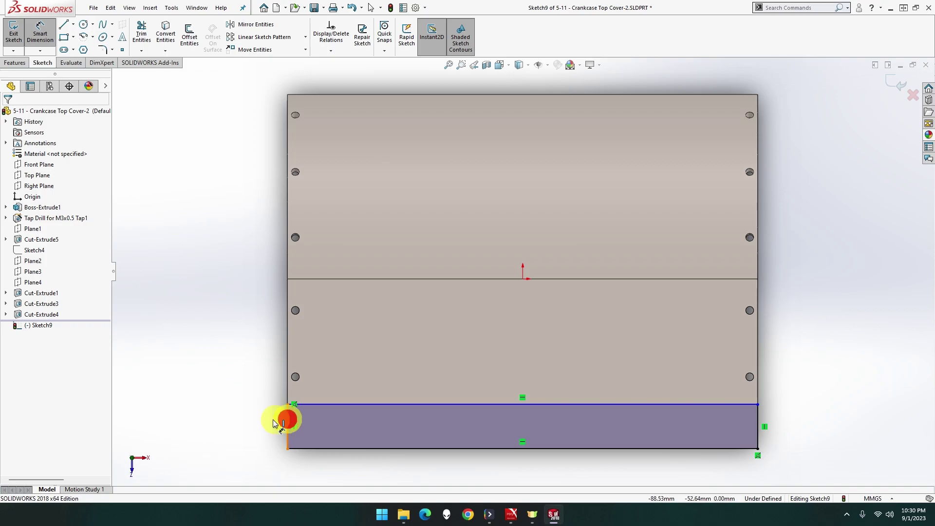
{"action": "left_click", "coordinate": [283, 423]}
{"action": "left_click", "coordinate": [250, 424]}
{"action": "type", "text": "12"}
{"action": "key", "text": "Return"}
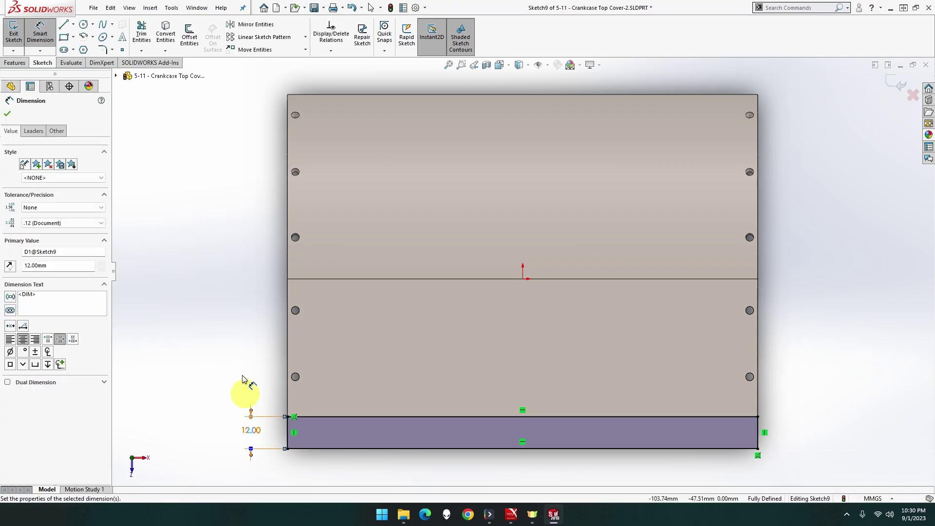
Step: Extruded-cut the rectangle with a Through All end condition
{"action": "left_click", "coordinate": [24, 63]}
{"action": "left_click", "coordinate": [144, 34]}
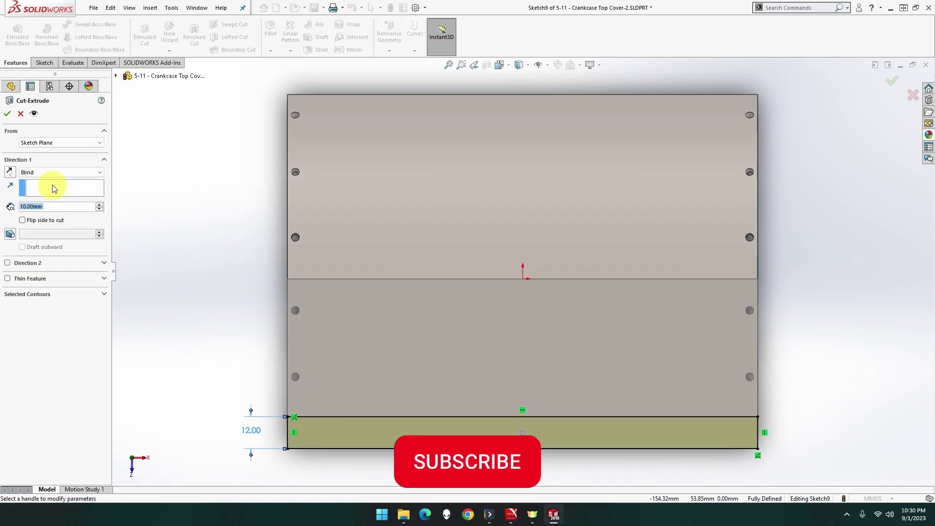
{"action": "left_click", "coordinate": [51, 172]}
{"action": "left_click", "coordinate": [49, 184]}
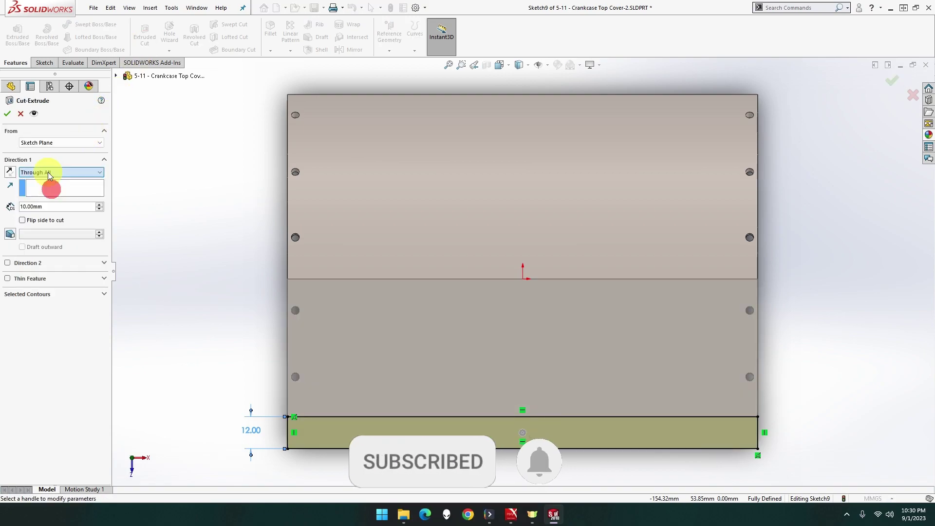
{"action": "left_click", "coordinate": [7, 113]}
{"action": "left_click", "coordinate": [185, 212]}
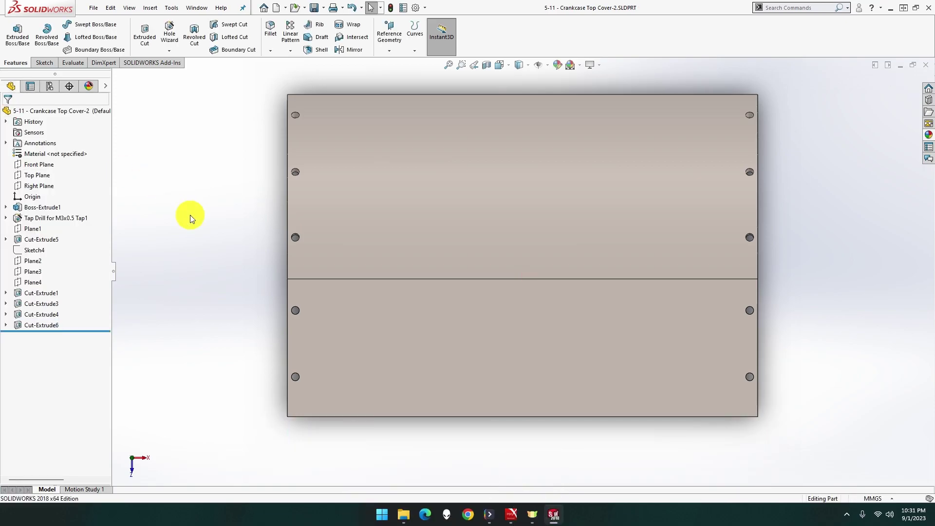
Step: In the assembly, dismiss the What's Wrong report and delete the broken Coincident25 mate
{"action": "key", "text": "ctrl+Tab"}
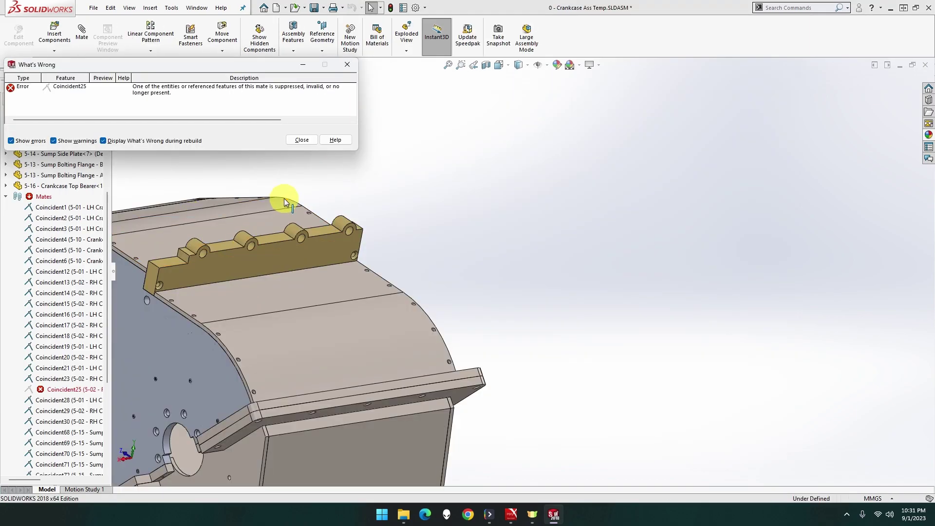
{"action": "left_click", "coordinate": [305, 143]}
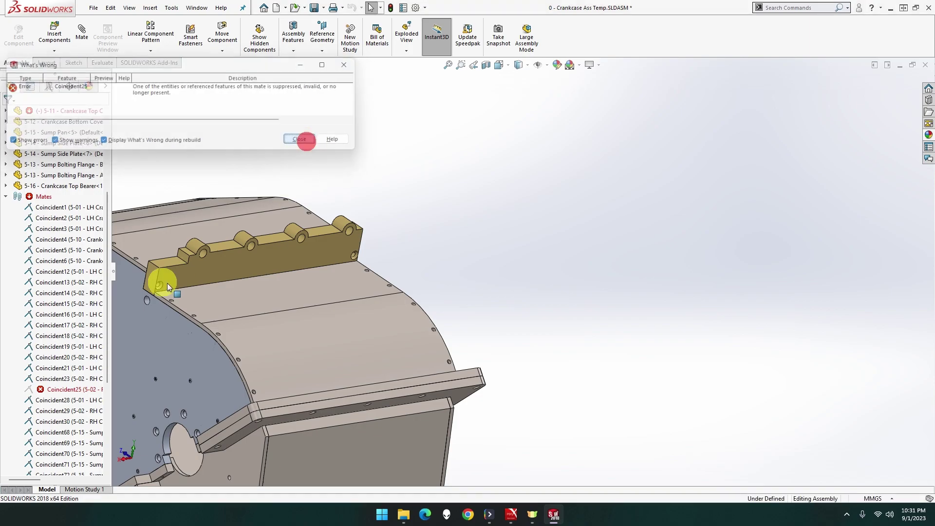
{"action": "left_click", "coordinate": [61, 394]}
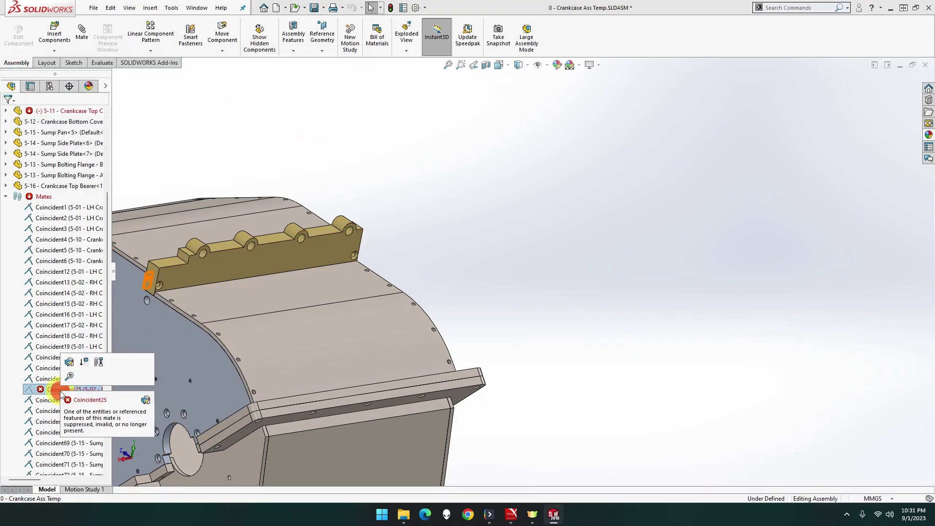
{"action": "key", "text": "Delete"}
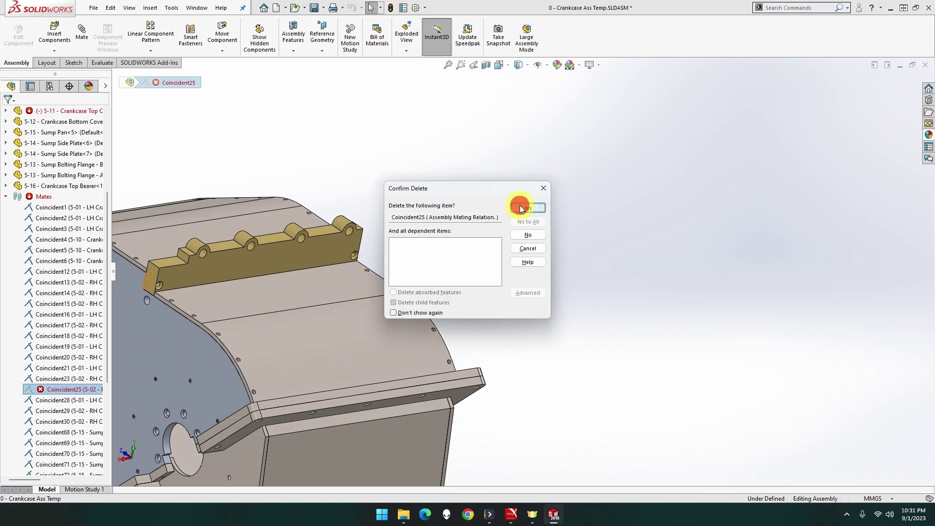
{"action": "left_click", "coordinate": [520, 208]}
{"action": "scroll", "coordinate": [245, 294], "scroll_direction": "down", "scroll_amount": 2}
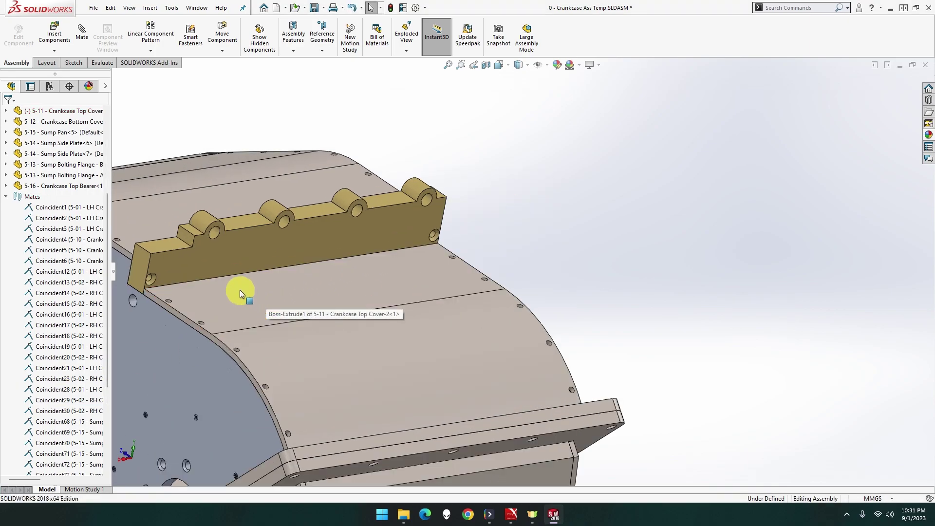
{"action": "scroll", "coordinate": [238, 290], "scroll_direction": "down", "scroll_amount": 1}
{"action": "left_click_drag", "start_coordinate": [234, 291], "coordinate": [310, 291]}
{"action": "middle_click_drag", "start_coordinate": [311, 292], "coordinate": [284, 265]}
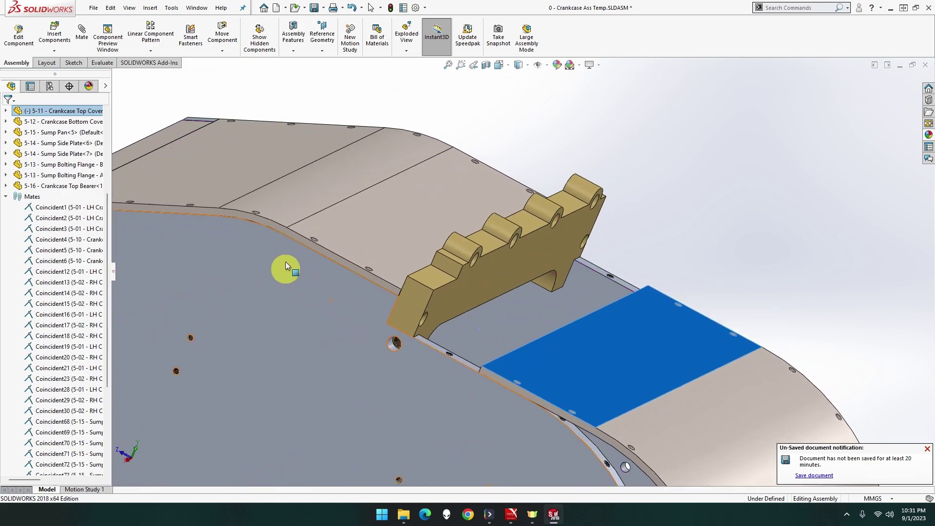
Step: Add a coincident mate between the Top Bearer face and the Top Cover face
{"action": "left_click", "coordinate": [179, 94]}
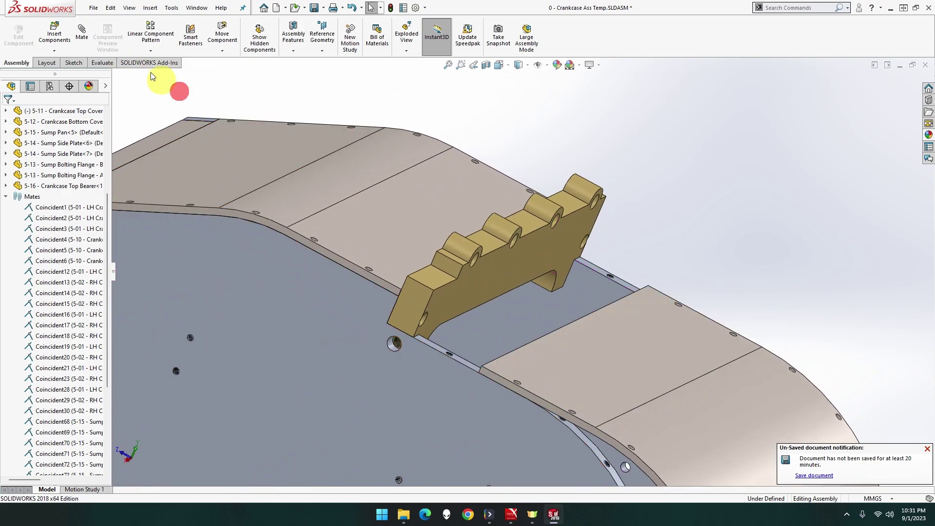
{"action": "left_click", "coordinate": [82, 34]}
{"action": "left_click", "coordinate": [493, 291]}
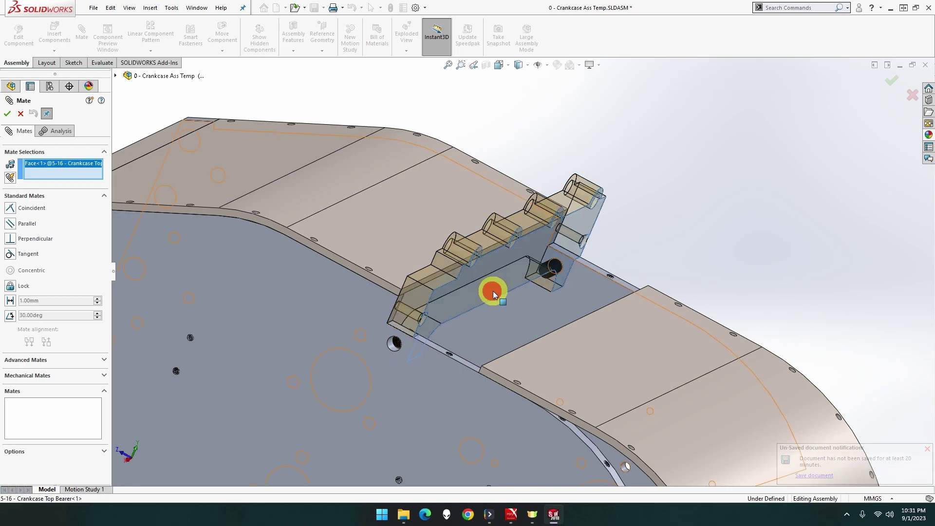
{"action": "middle_click_drag", "start_coordinate": [516, 292], "coordinate": [564, 340]}
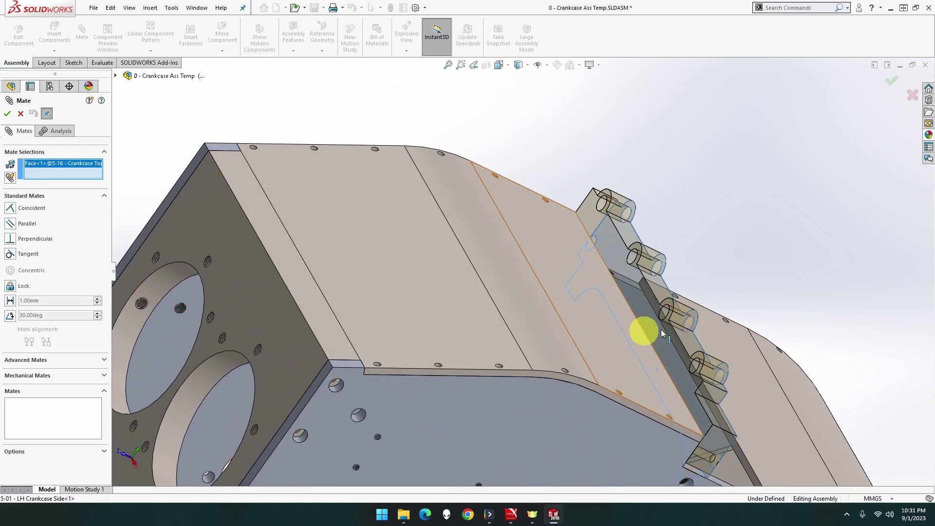
{"action": "left_click", "coordinate": [669, 333]}
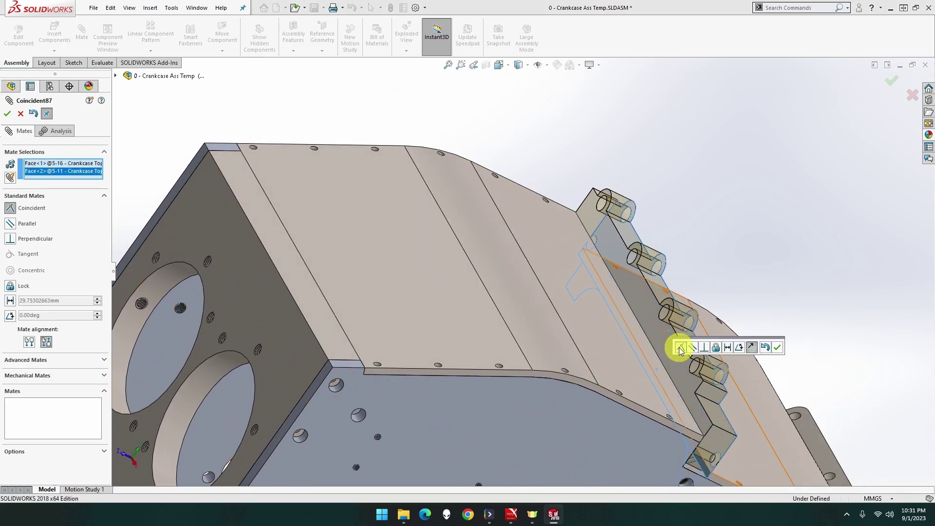
{"action": "left_click", "coordinate": [778, 348]}
Step: Inspect the new mate, close the Mate PropertyManager, check the PDF, then select the curved top cover
{"action": "middle_click_drag", "start_coordinate": [737, 337], "coordinate": [577, 401]}
{"action": "scroll", "coordinate": [466, 414], "scroll_direction": "down", "scroll_amount": 5}
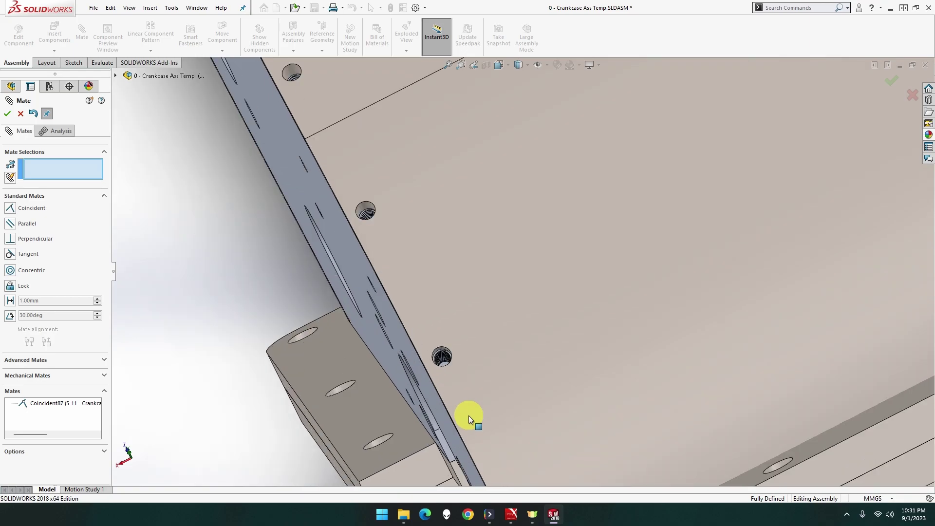
{"action": "scroll", "coordinate": [471, 415], "scroll_direction": "up", "scroll_amount": 5}
{"action": "middle_click_drag", "start_coordinate": [472, 415], "coordinate": [619, 217]}
{"action": "scroll", "coordinate": [646, 186], "scroll_direction": "down", "scroll_amount": 2}
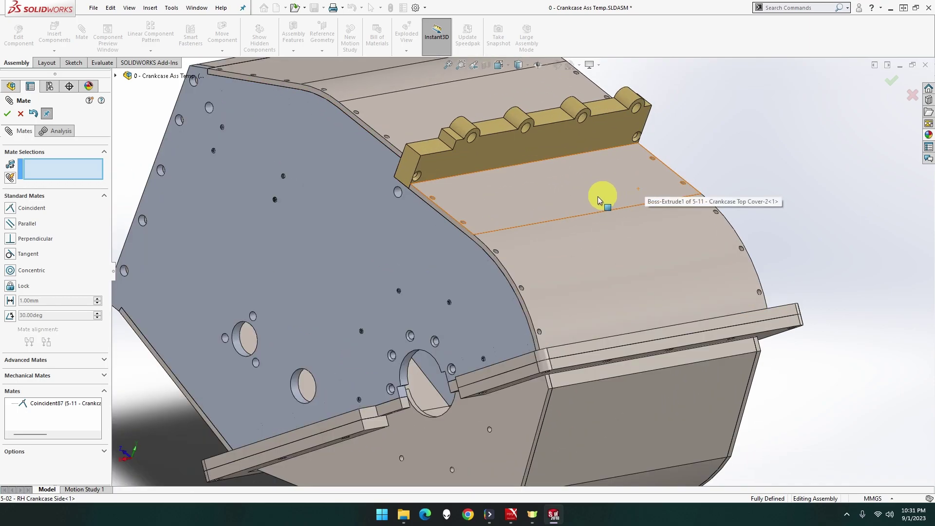
{"action": "left_click", "coordinate": [11, 114]}
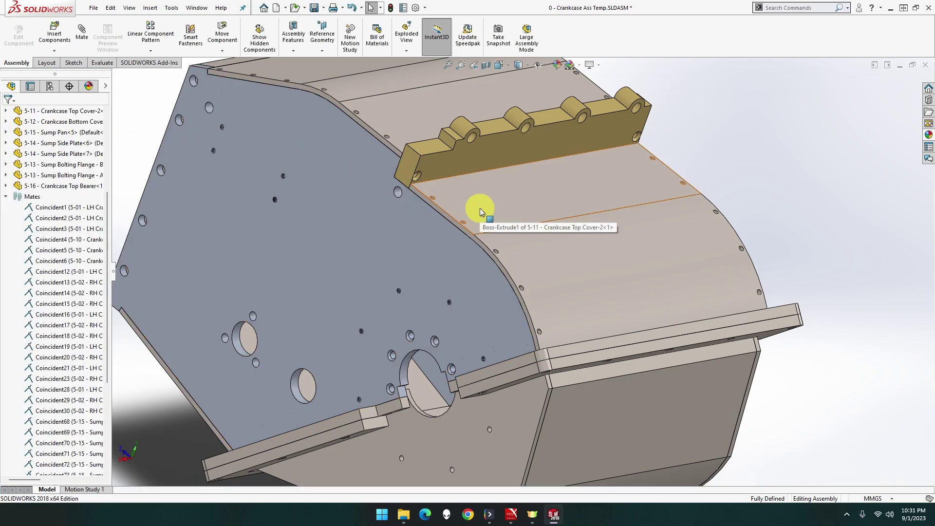
{"action": "key", "text": "alt+Tab"}
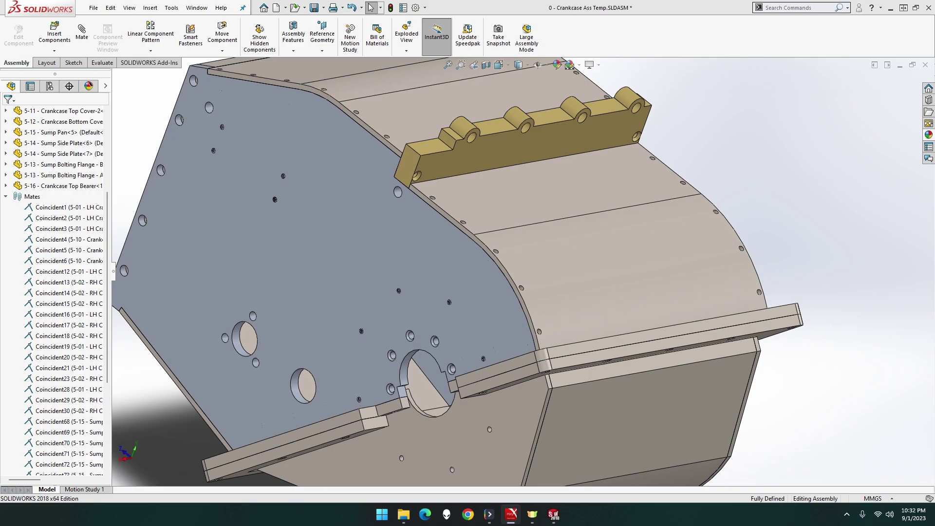
{"action": "left_click", "coordinate": [629, 217]}
Step: Open the Top Cover part, view it Normal To the Right Plane, and show Boss-Extrude1's profile dimensions
{"action": "key", "text": "ctrl+shift+o"}
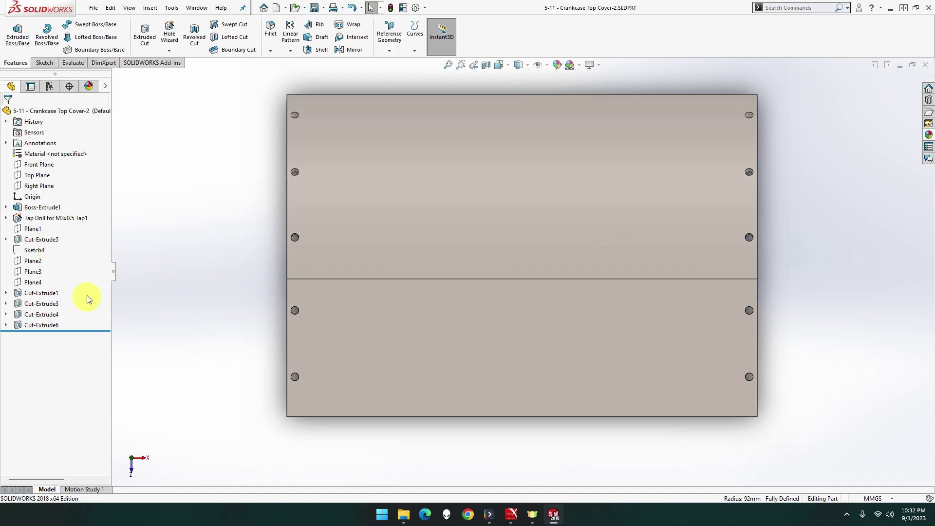
{"action": "right_click", "coordinate": [45, 187]}
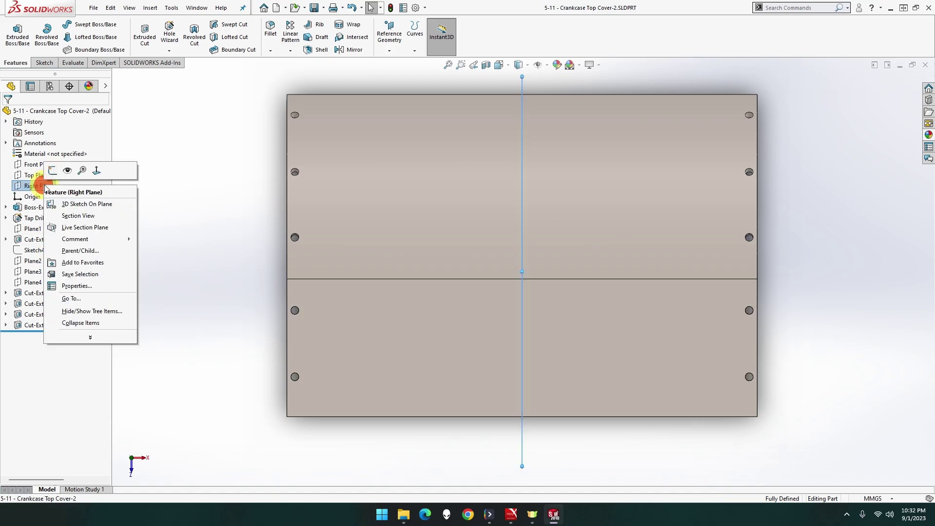
{"action": "left_click", "coordinate": [96, 171]}
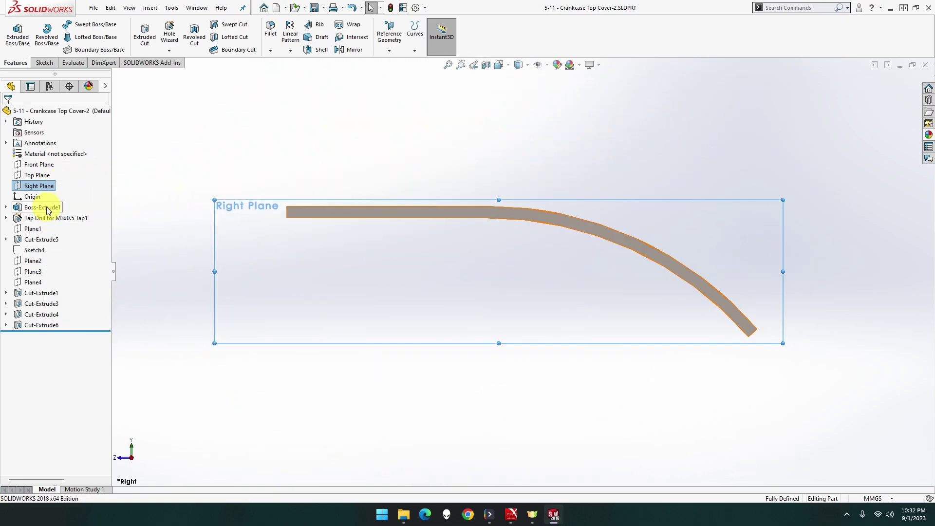
{"action": "left_click", "coordinate": [22, 210]}
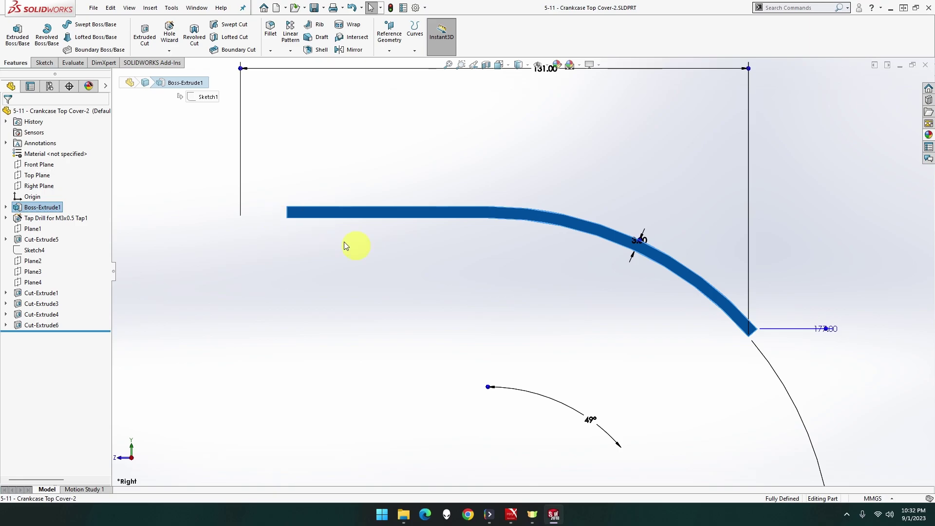
{"action": "key", "text": "ctrl+8"}
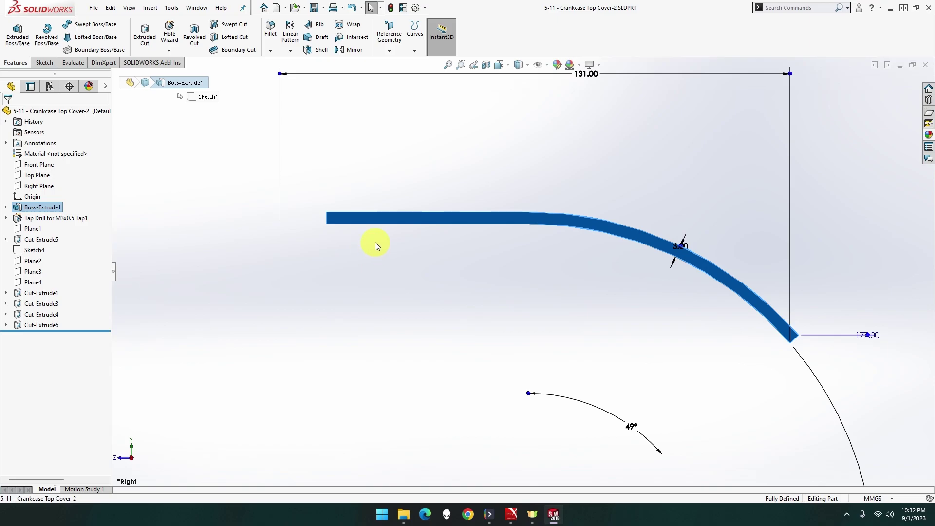
{"action": "key", "text": "z"}
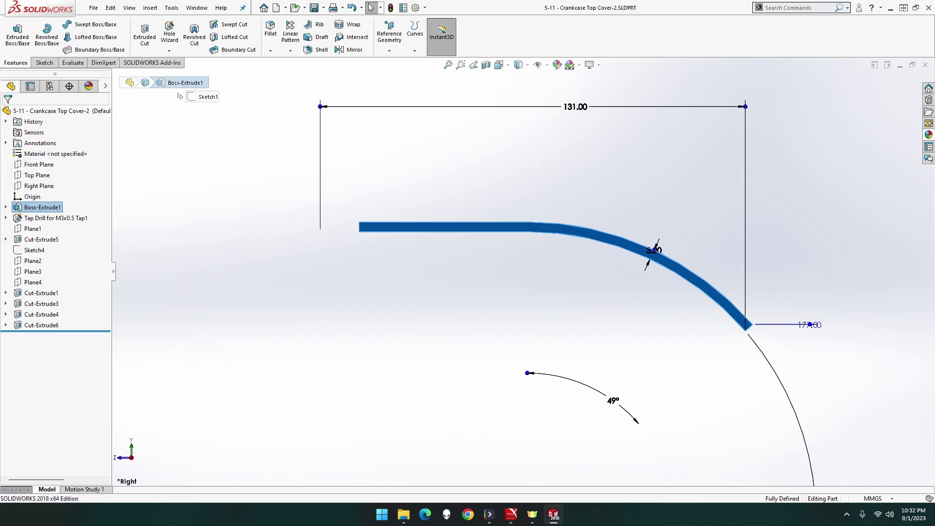
Step: Close the Top Cover part and switch to the Crankcase Top Bearer part
{"action": "left_click", "coordinate": [925, 65]}
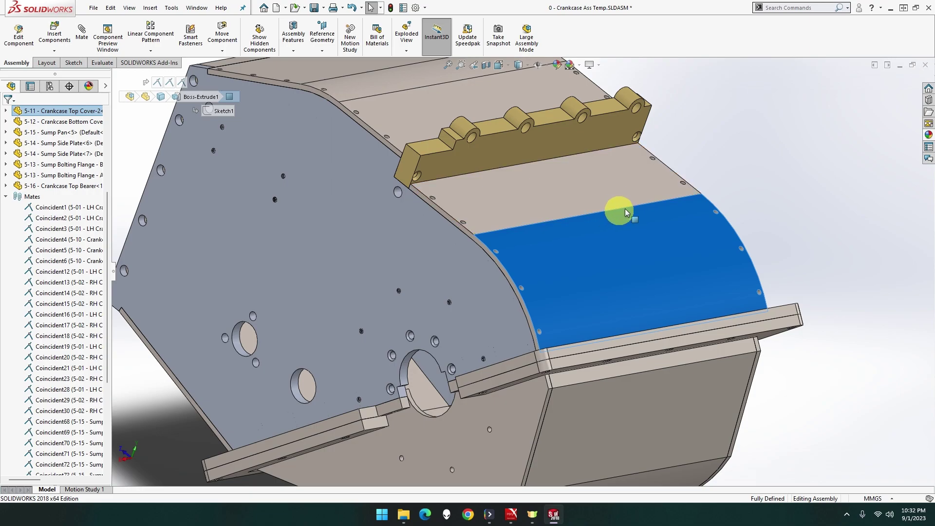
{"action": "left_click", "coordinate": [726, 178]}
{"action": "key", "text": "ctrl+Tab"}
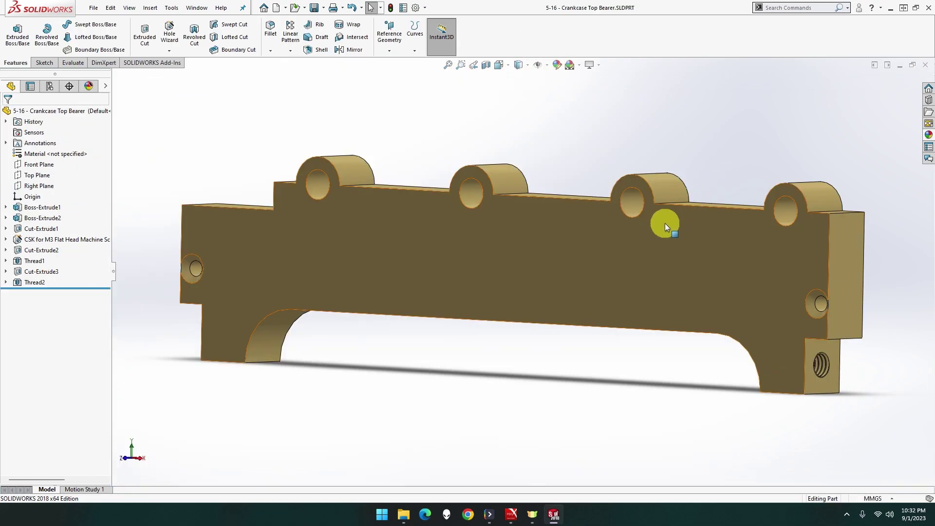